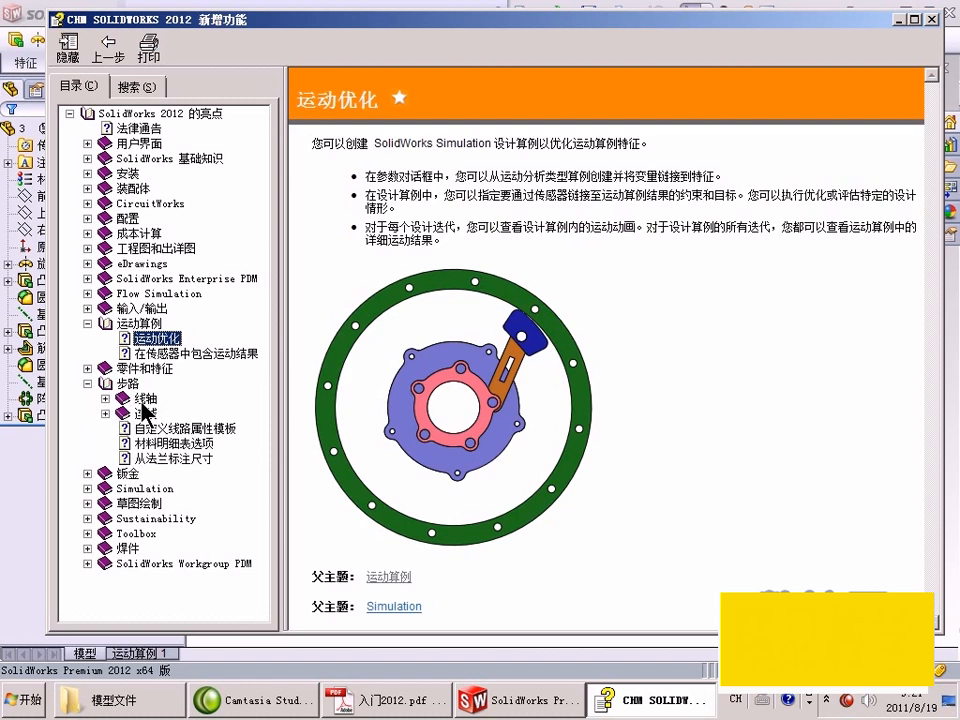
# Read the 定义线轴 topic in the what's-new help and collapse the 运动算例 and 步路 sections.
pyautogui.click(190, 413)
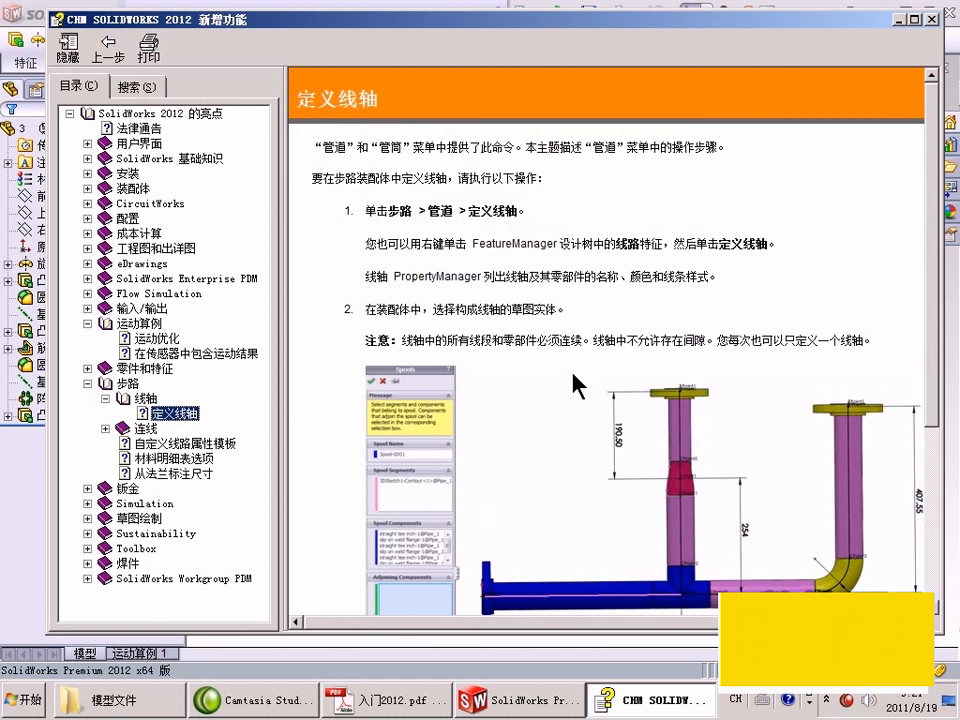
pyautogui.moveTo(946, 310)
pyautogui.mouseDown()
pyautogui.moveTo(943, 514)
pyautogui.moveTo(942, 333)
pyautogui.mouseUp()
pyautogui.click(87, 323)
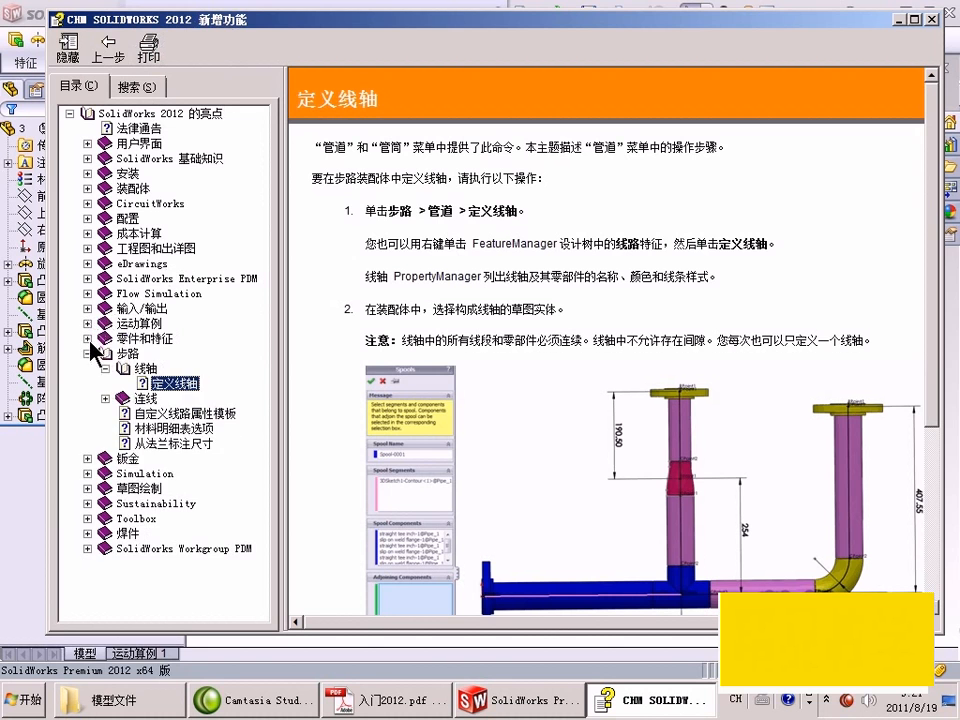
pyautogui.click(87, 353)
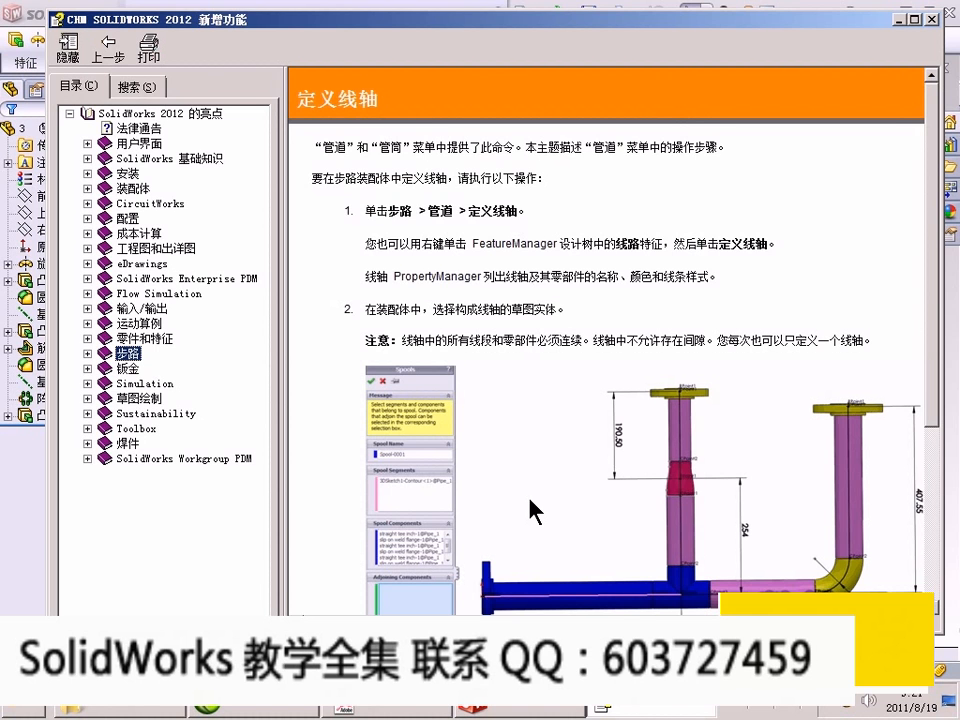
pyautogui.click(390, 707)
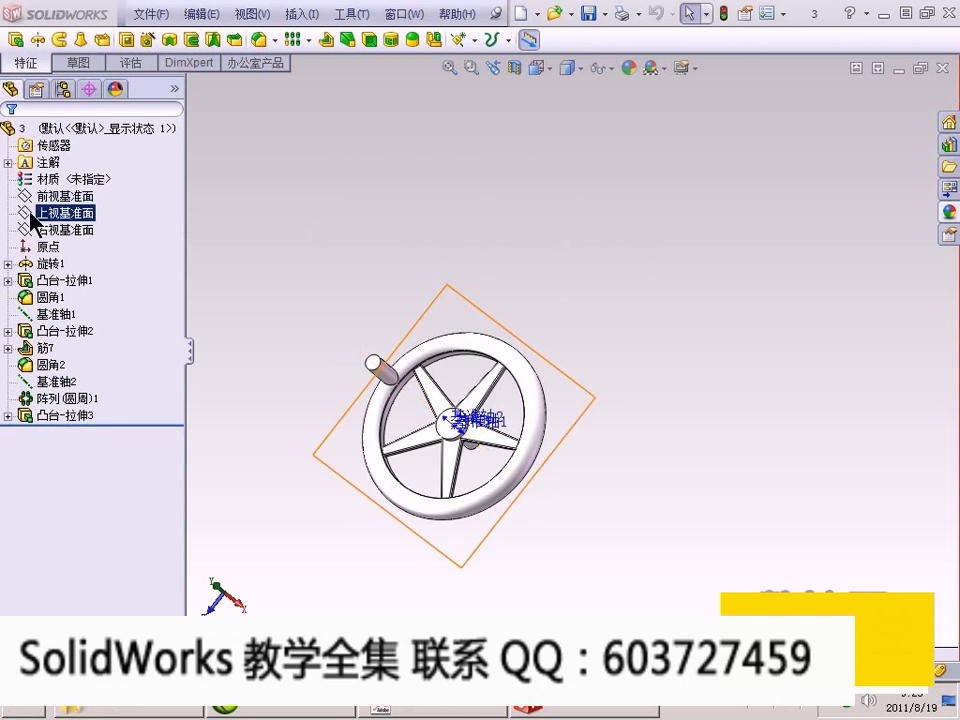
# Examine the handwheel's fillet, rib and circular pattern features, along with its properties, configurations, DimXpert and appearance information.
pyautogui.click(52, 298)
pyautogui.click(44, 348)
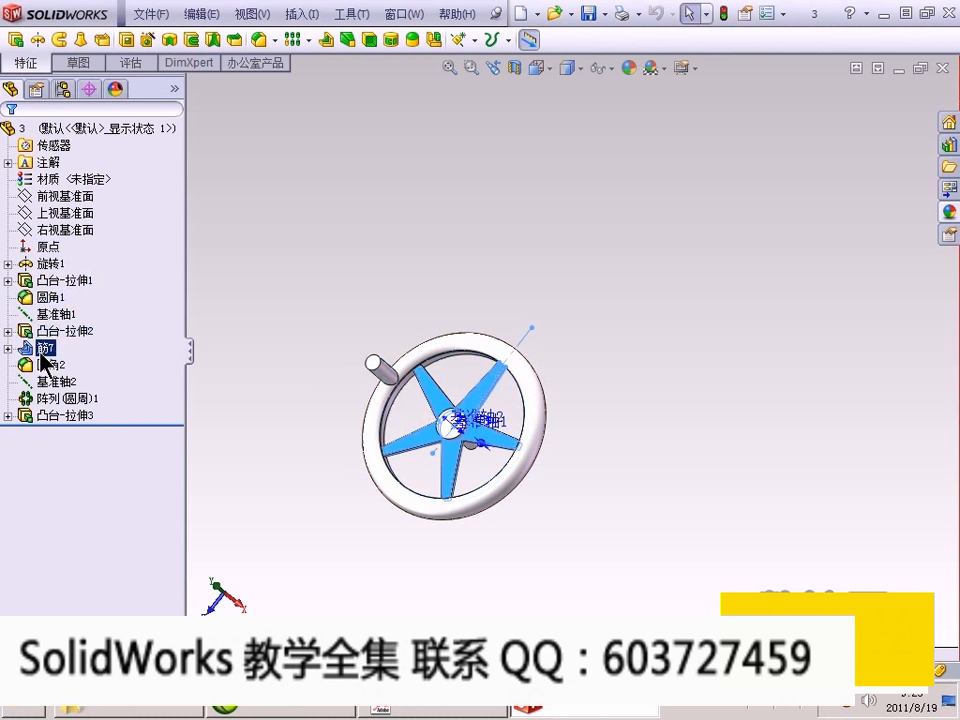
pyautogui.click(38, 94)
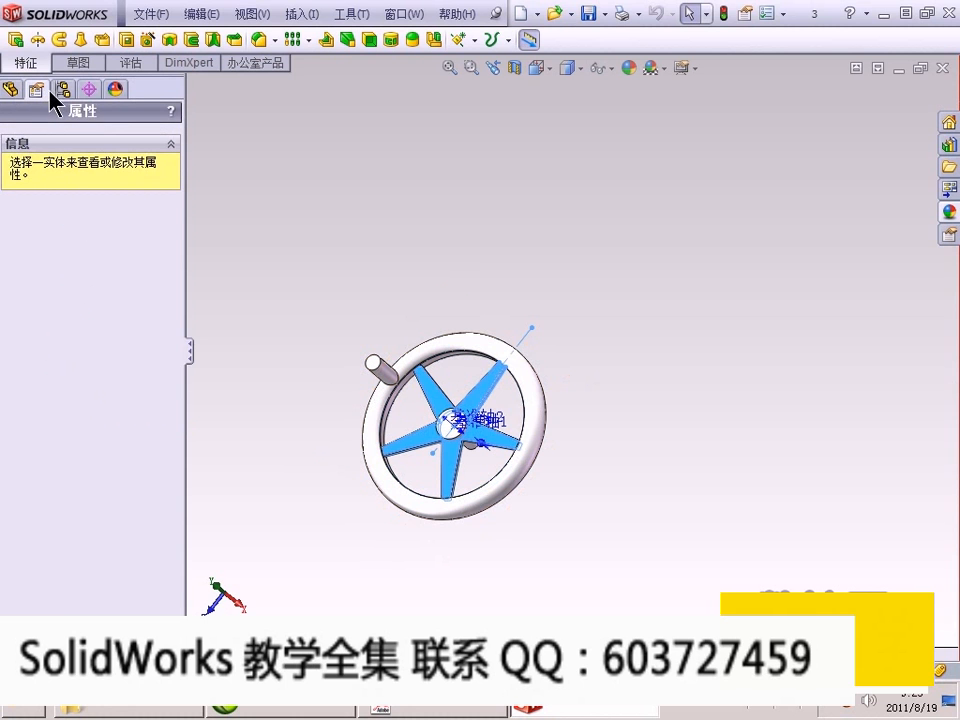
pyautogui.click(63, 90)
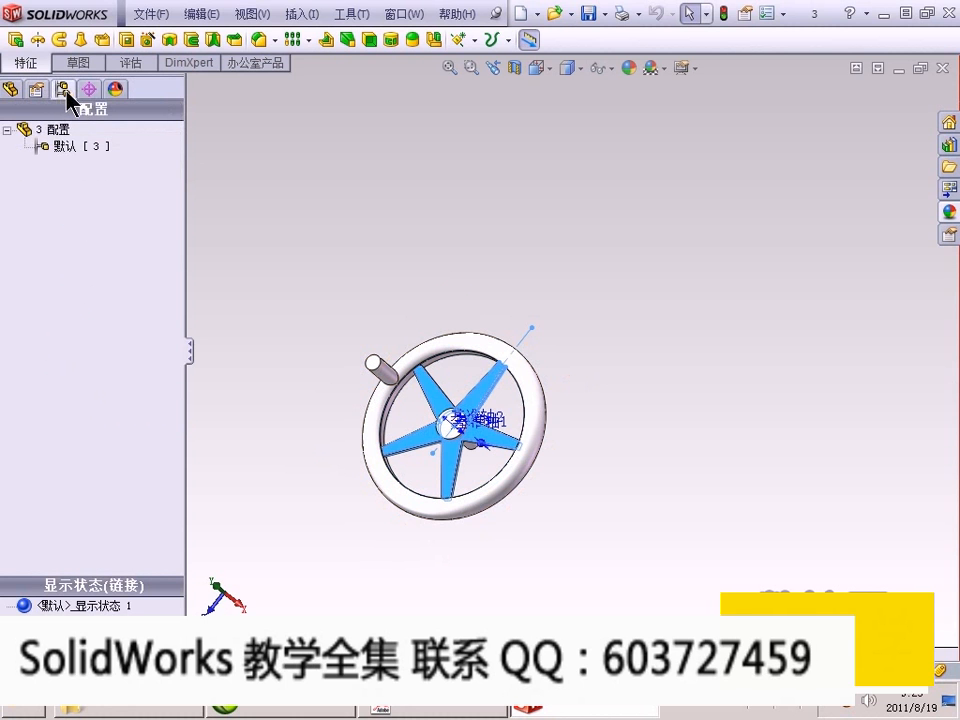
pyautogui.click(88, 89)
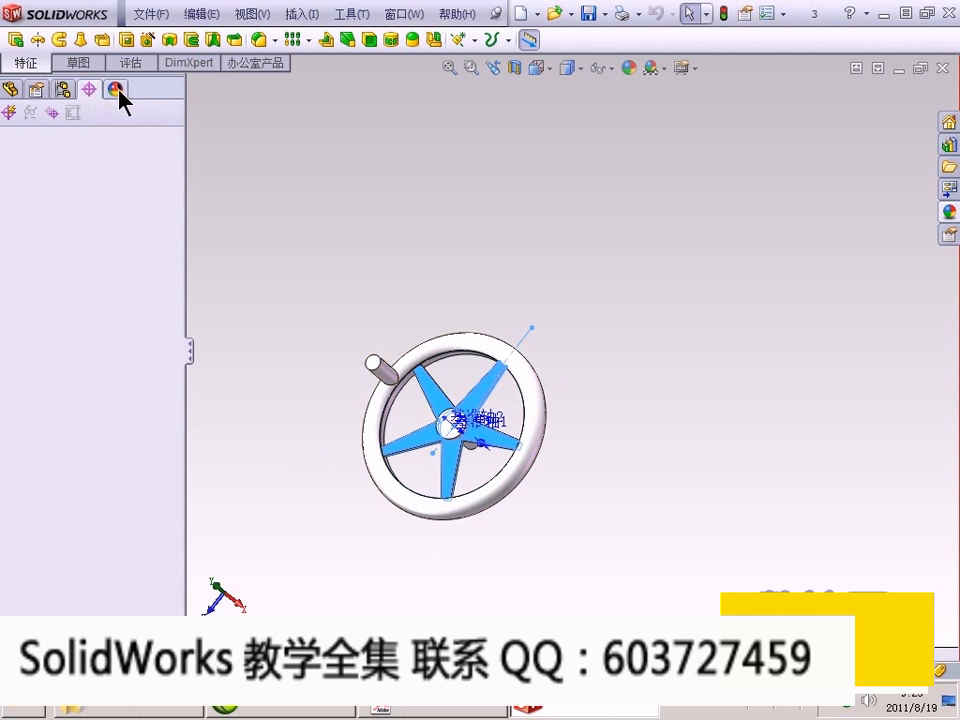
pyautogui.click(117, 90)
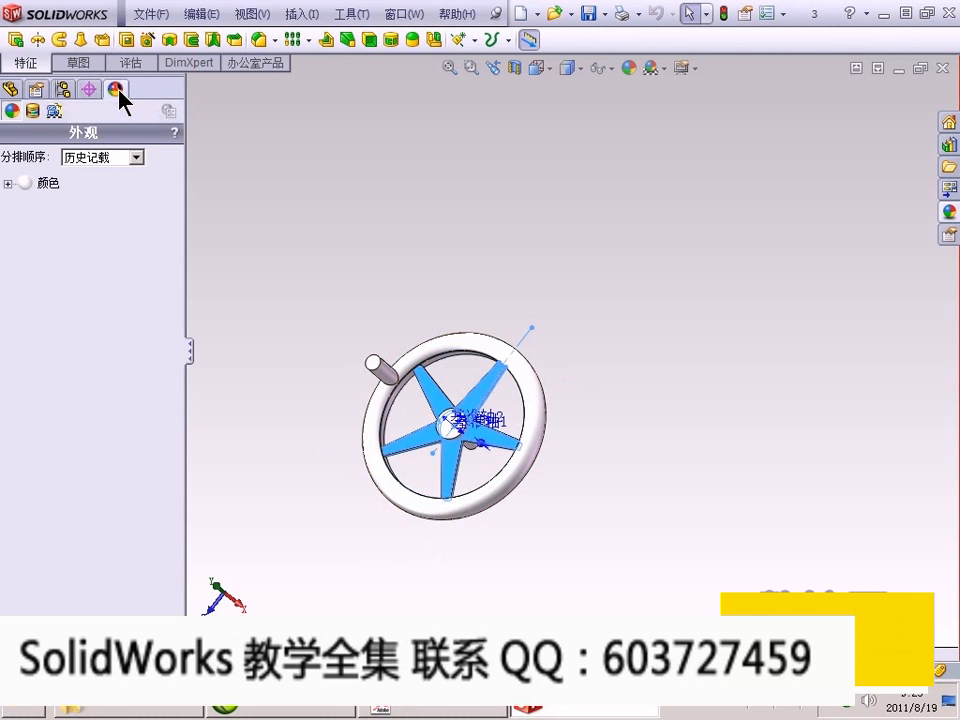
pyautogui.click(11, 89)
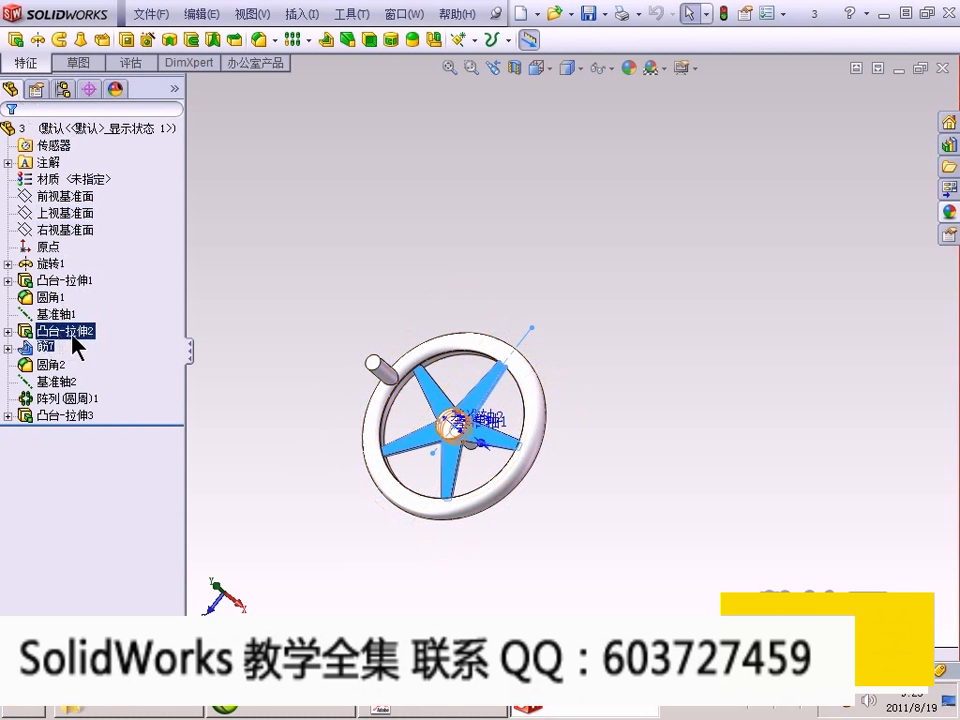
pyautogui.click(60, 398)
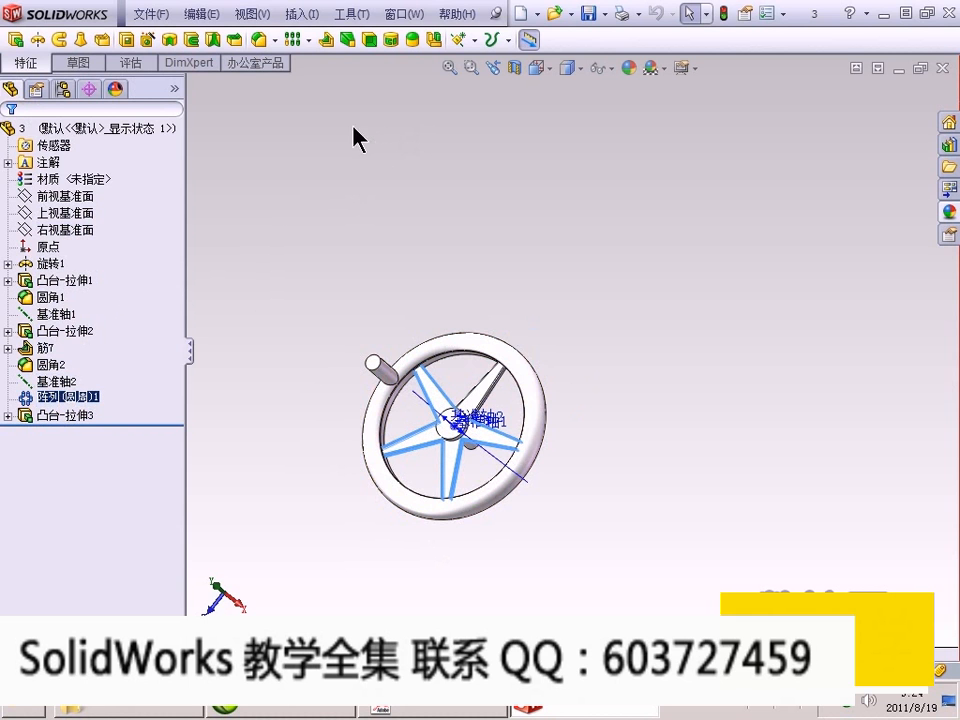
# View the Pack and Go file list and save options for part 3, and close them without saving.
pyautogui.click(168, 15)
pyautogui.moveTo(230, 16)
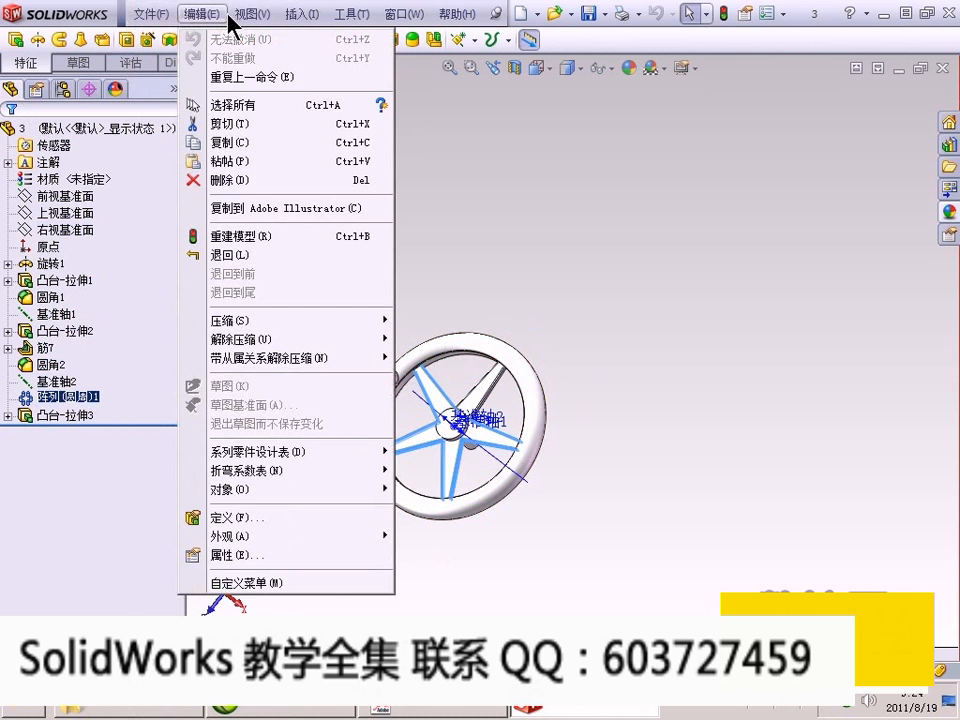
pyautogui.moveTo(145, 18)
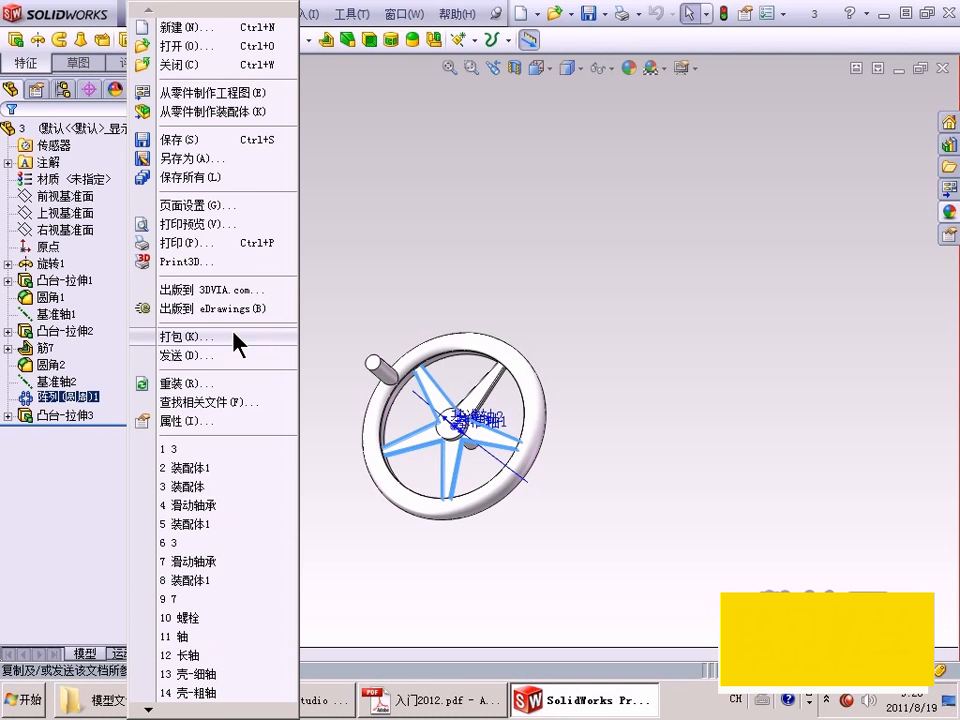
pyautogui.click(235, 337)
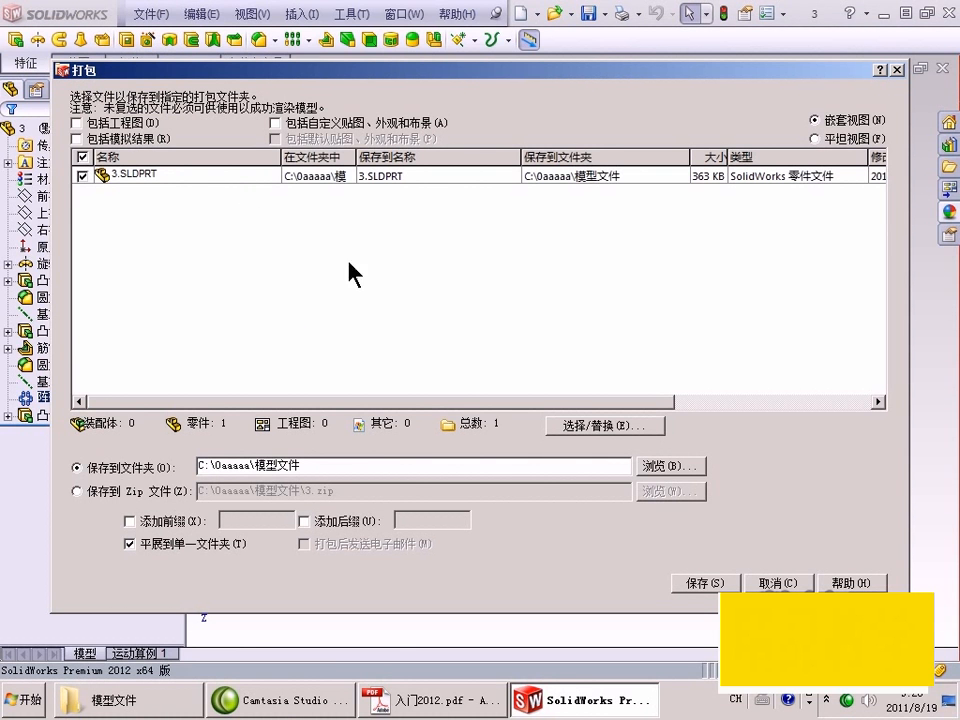
pyautogui.click(777, 583)
# Open the 滑动轴承 assembly from folder 10 inside 模型文件.
pyautogui.click(140, 700)
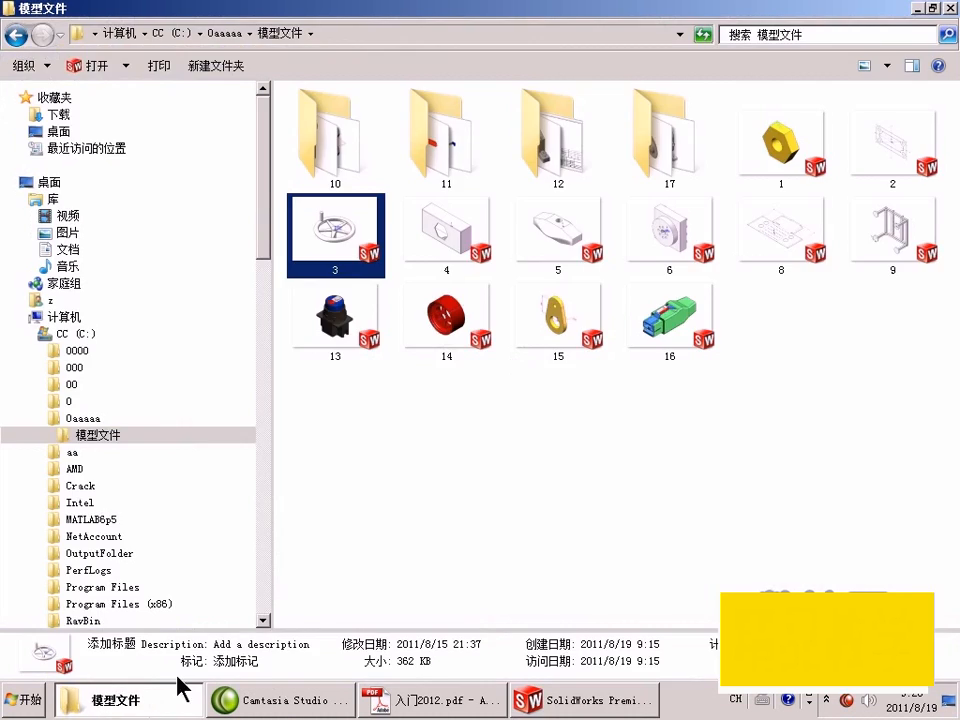
pyautogui.doubleClick(350, 162)
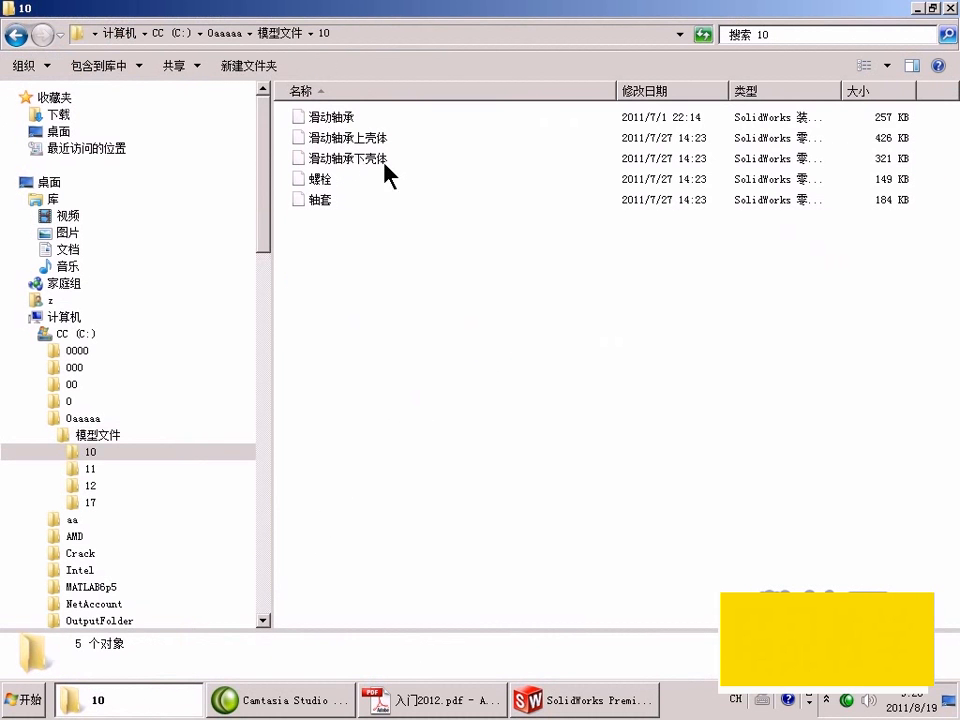
pyautogui.doubleClick(345, 124)
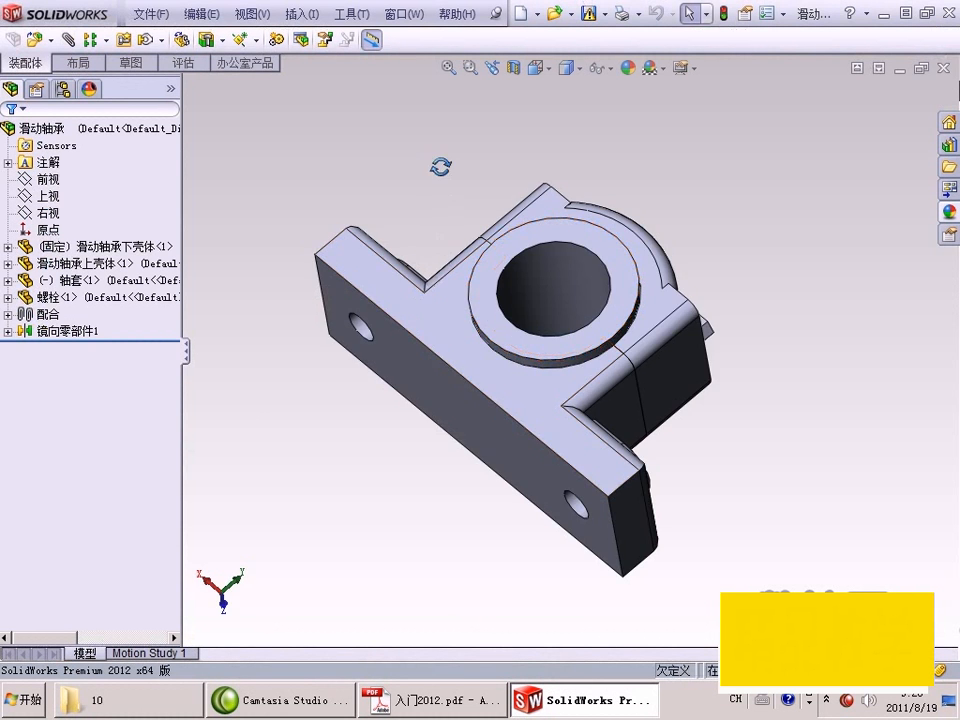
pyautogui.moveTo(439, 165); pyautogui.dragTo(180, 252, button='middle')
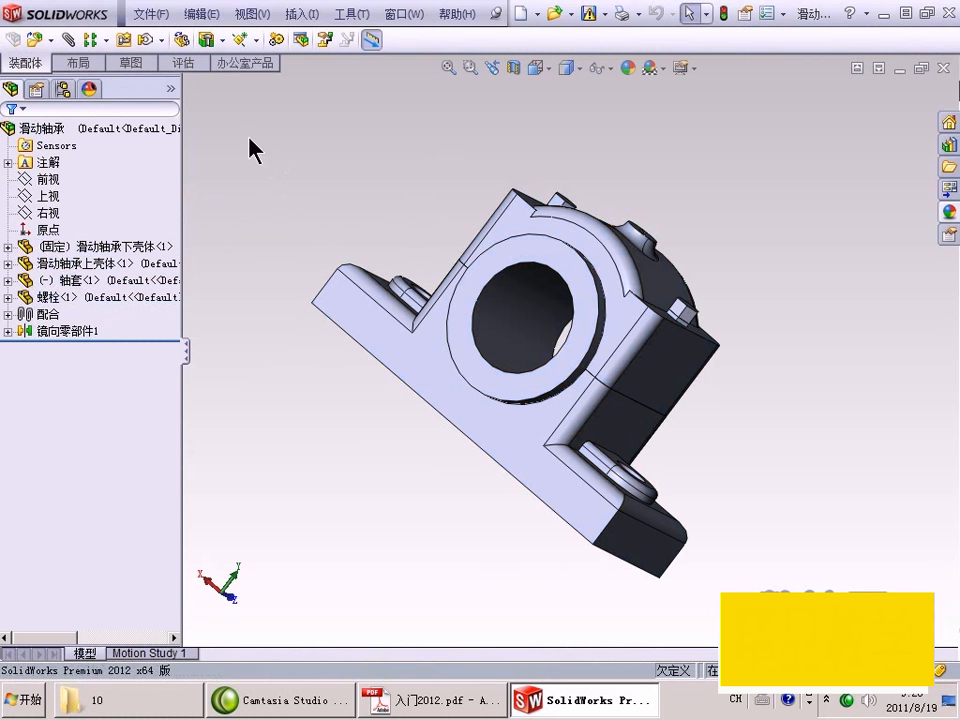
# Try Pack and Go on the bearing assembly with saving to a Zip file selected, and cancel it.
pyautogui.click(152, 15)
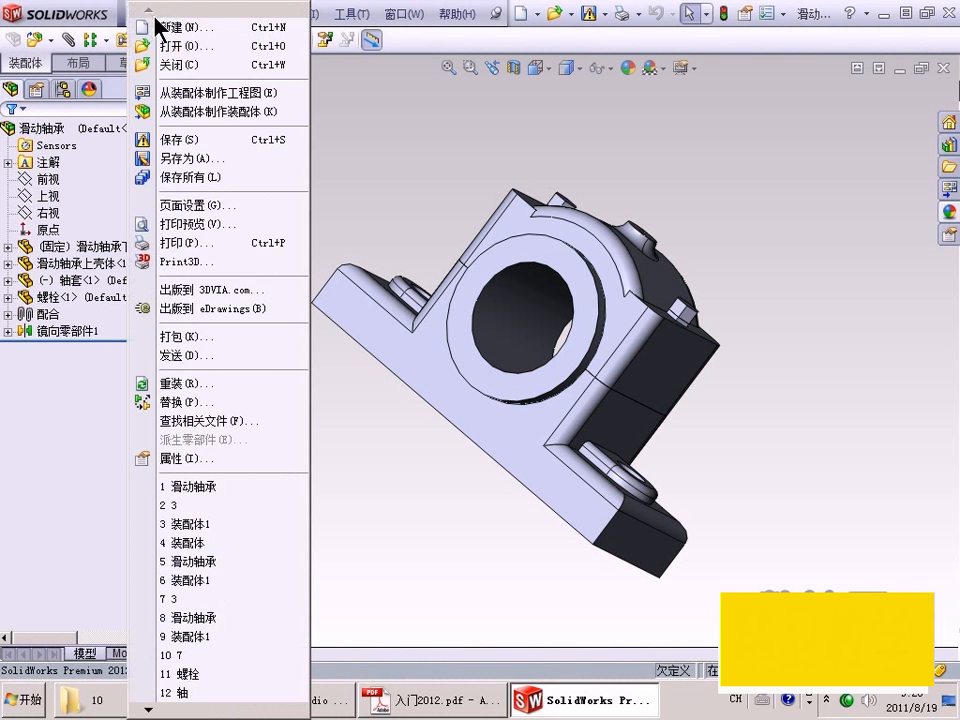
pyautogui.click(208, 338)
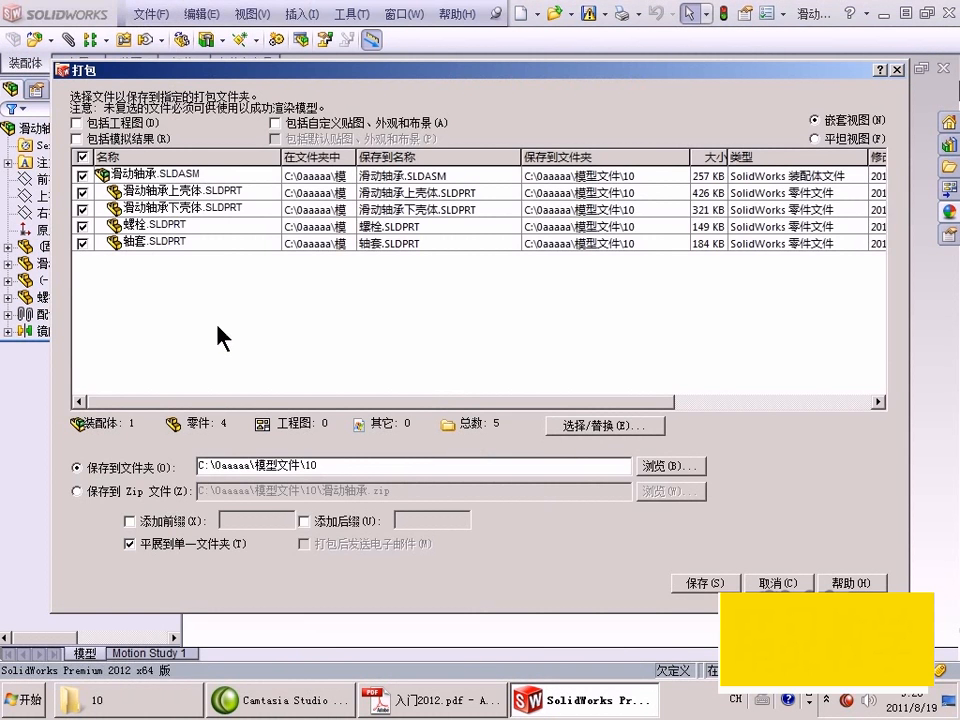
pyautogui.click(108, 492)
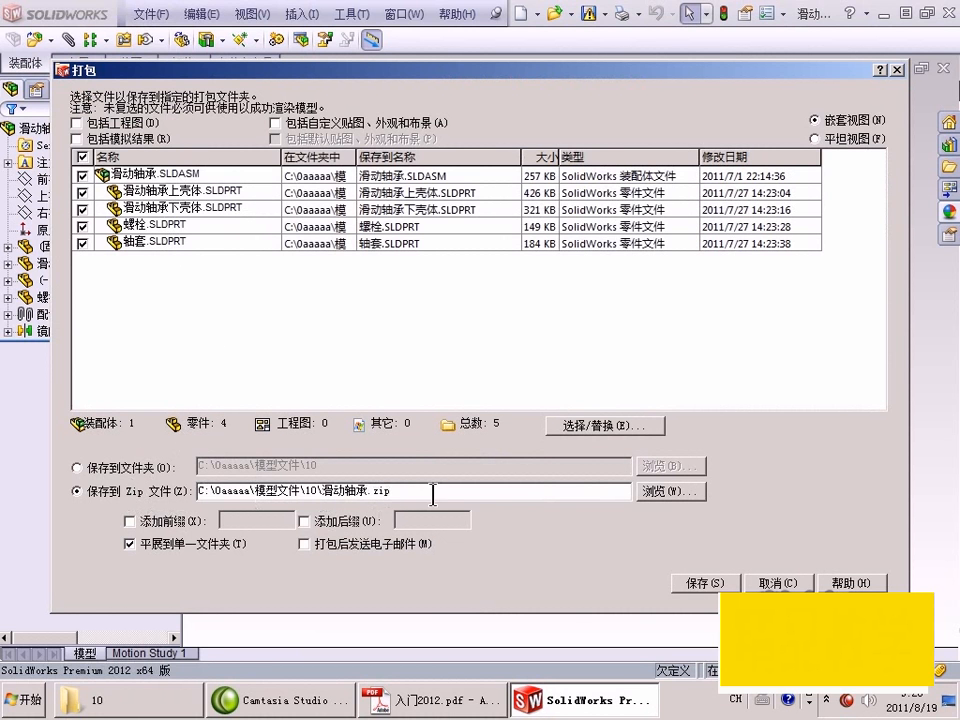
pyautogui.doubleClick(395, 491)
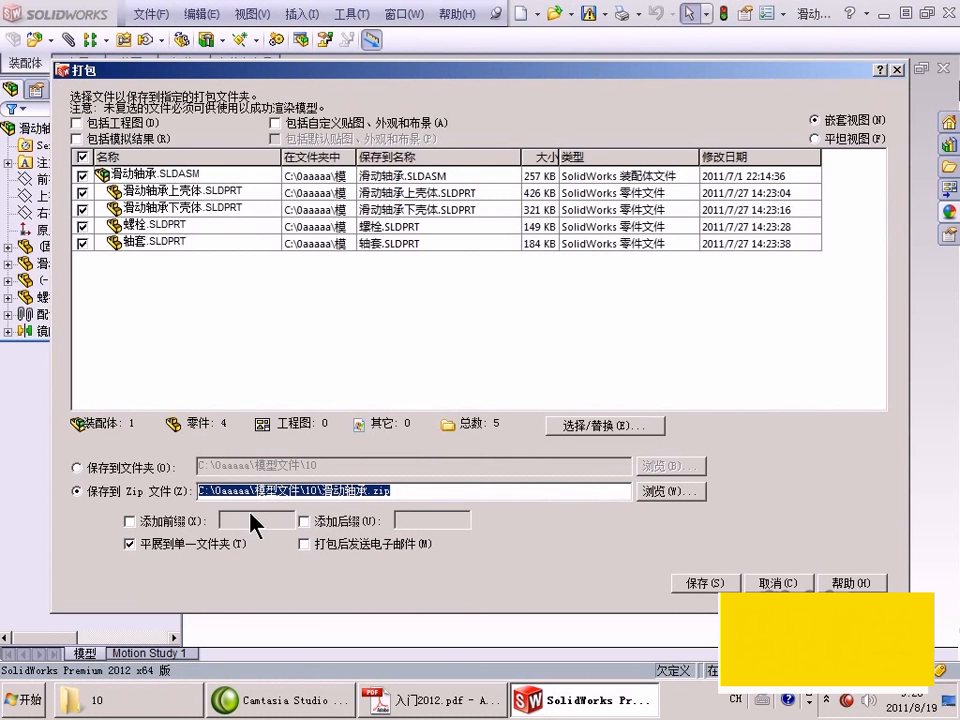
pyautogui.click(797, 583)
pyautogui.click(155, 13)
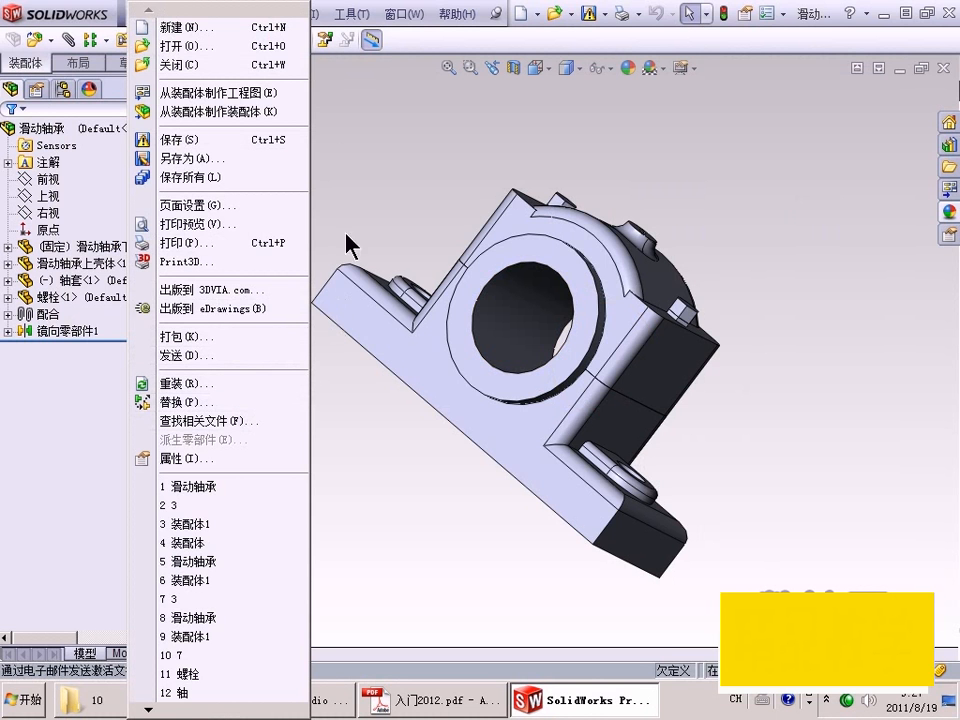
pyautogui.click(345, 175)
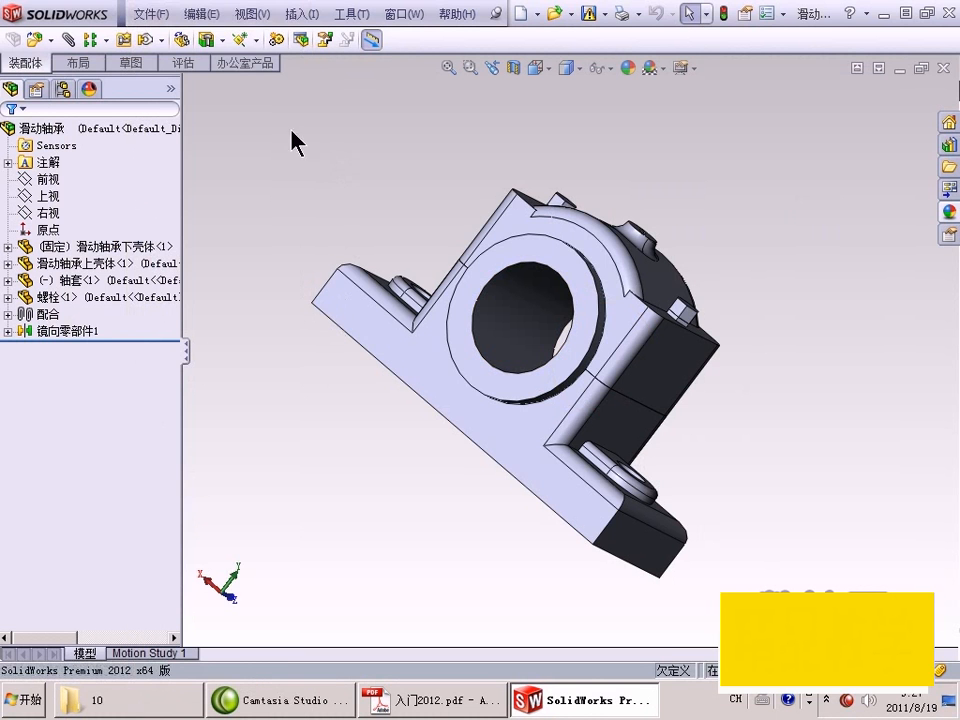
pyautogui.click(212, 16)
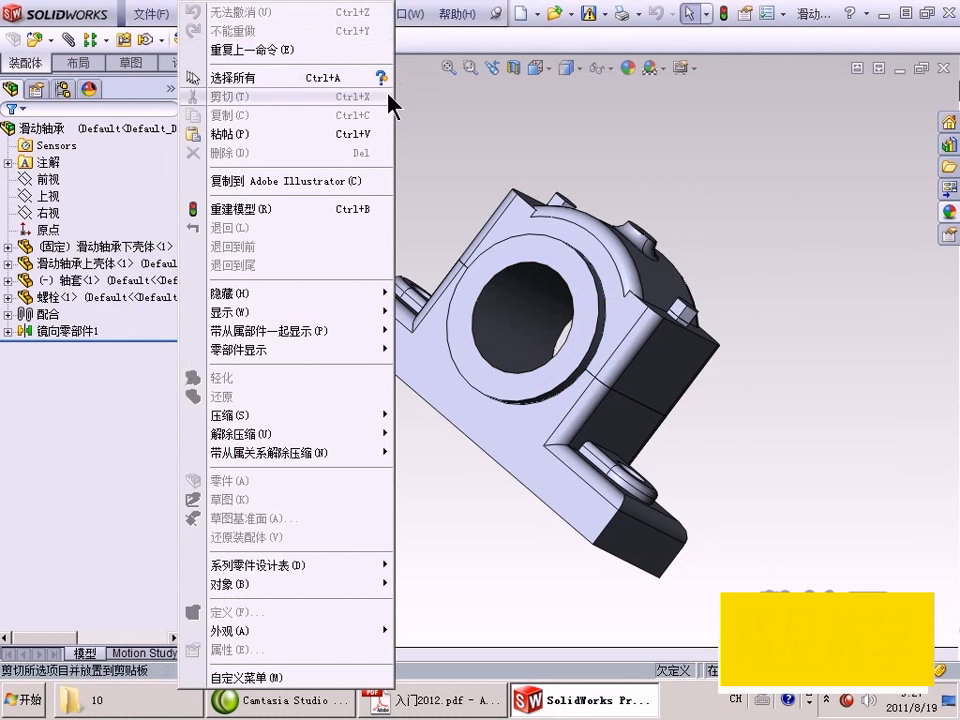
pyautogui.click(421, 131)
pyautogui.click(212, 16)
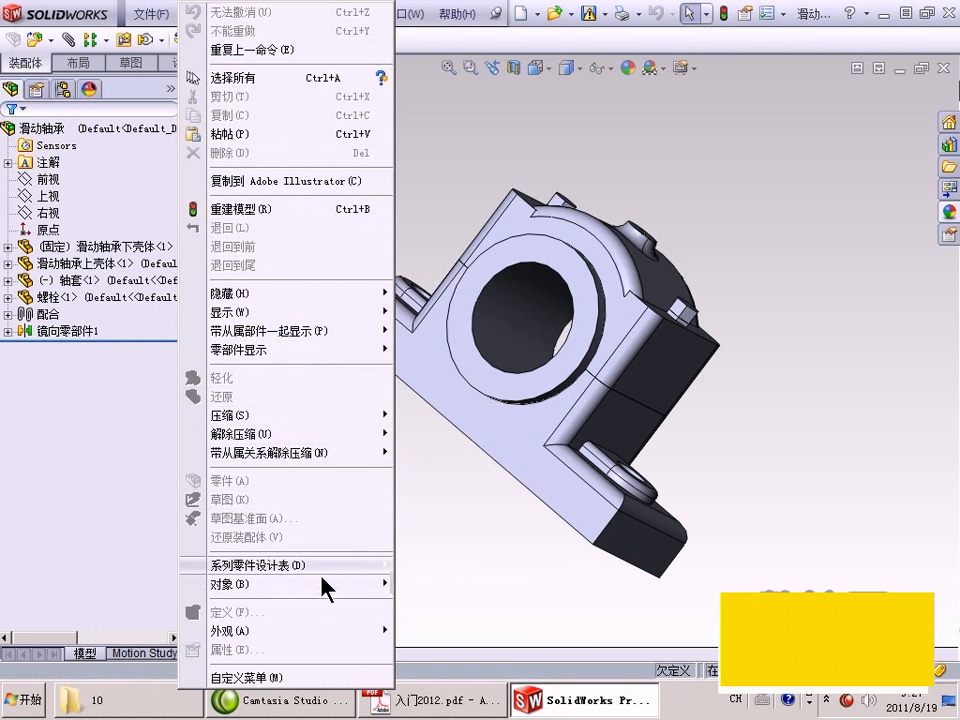
pyautogui.moveTo(326, 577)
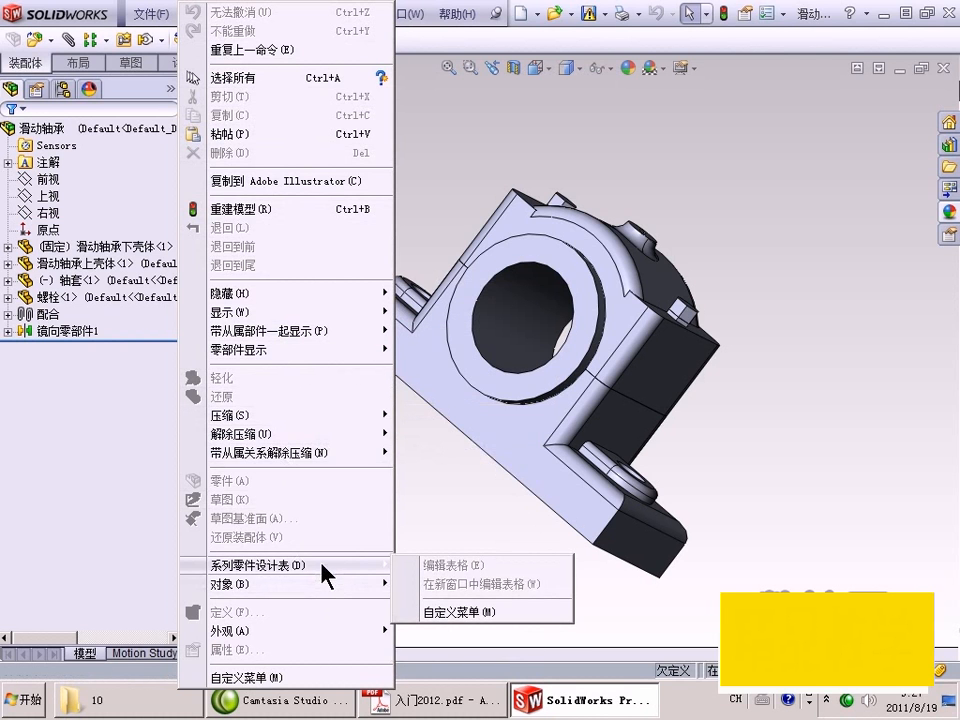
pyautogui.click(468, 519)
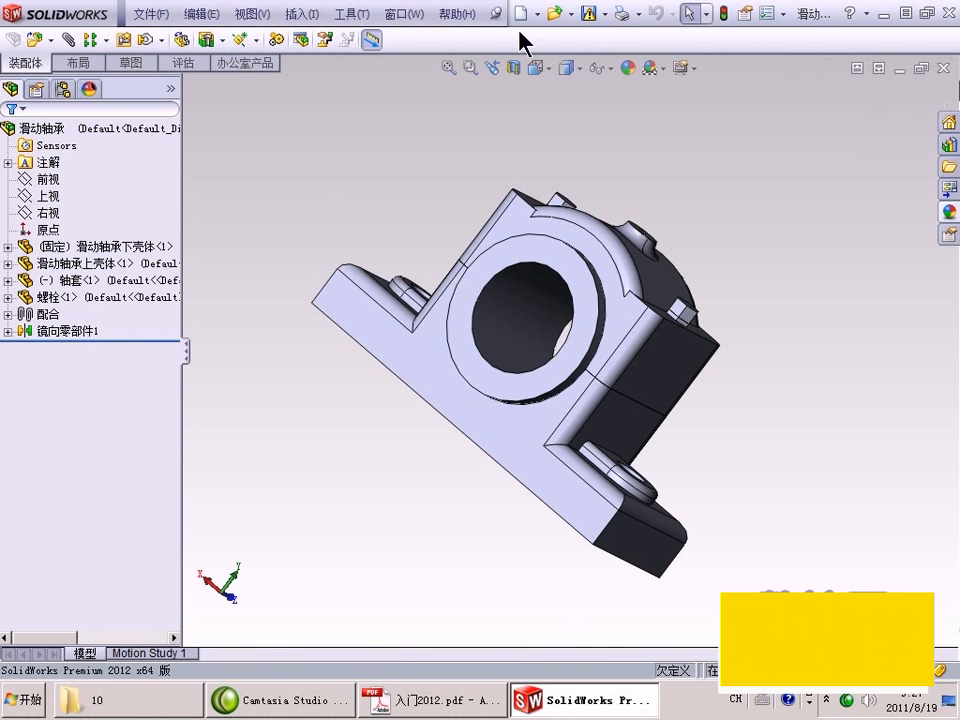
# Switch back to the open handwheel part, 3.
pyautogui.click(396, 15)
pyautogui.click(385, 206)
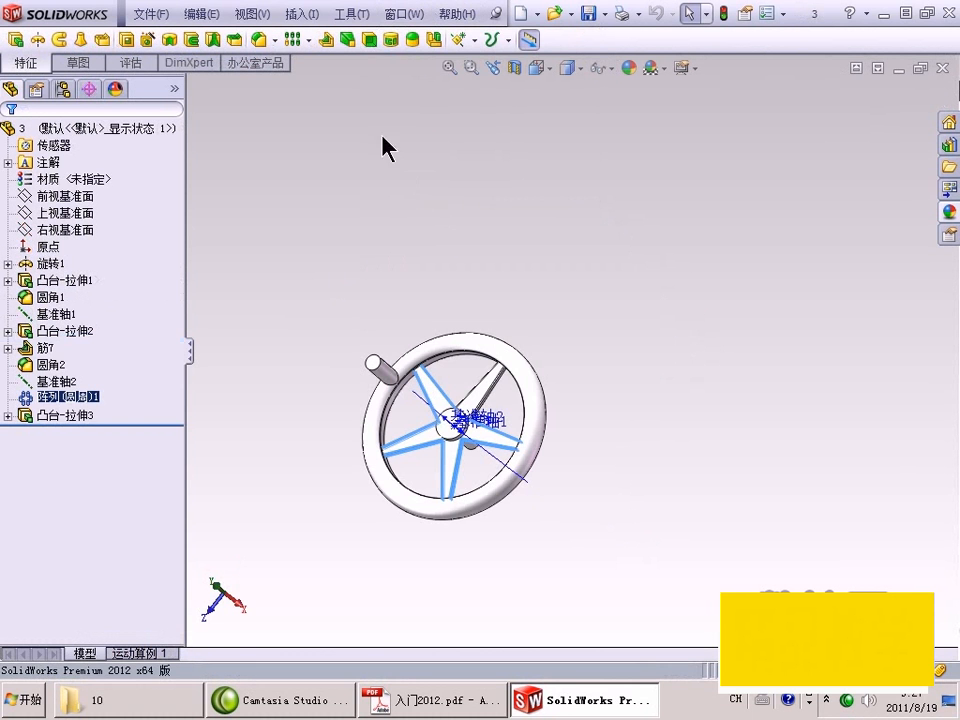
pyautogui.click(252, 14)
pyautogui.moveTo(307, 101)
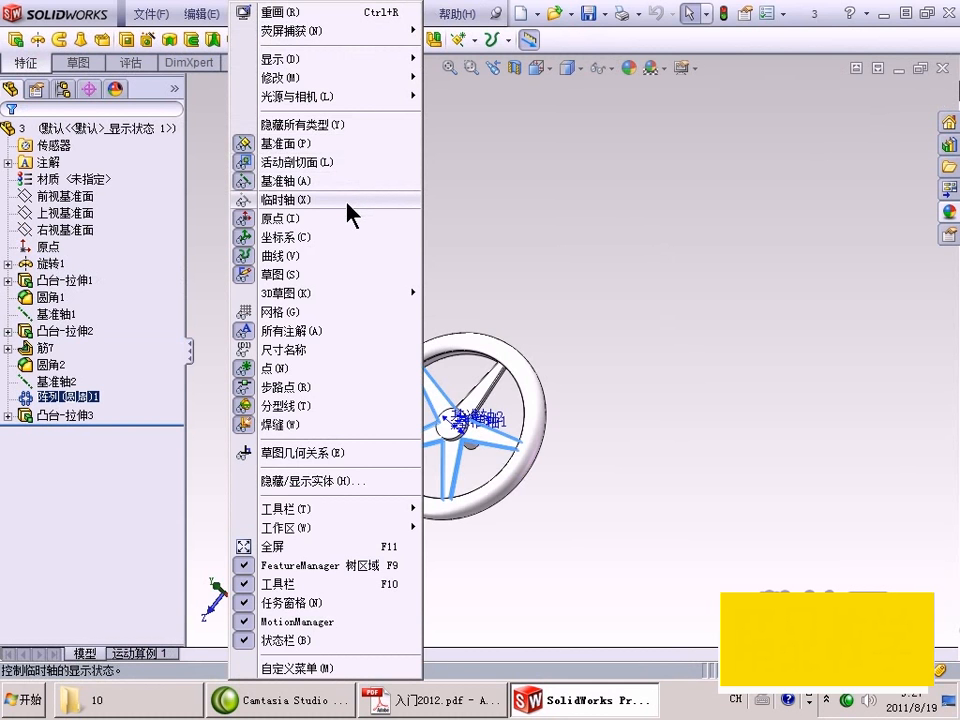
pyautogui.click(498, 311)
pyautogui.scroll(-6, 533, 415)
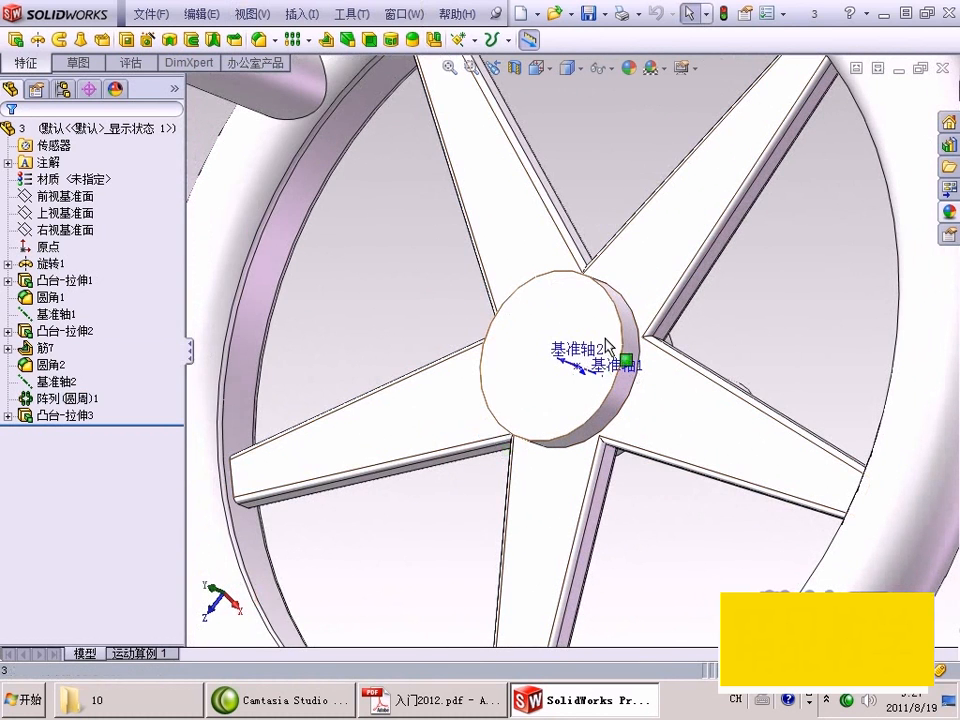
# Show the temporary axes in the handwheel part.
pyautogui.click(252, 14)
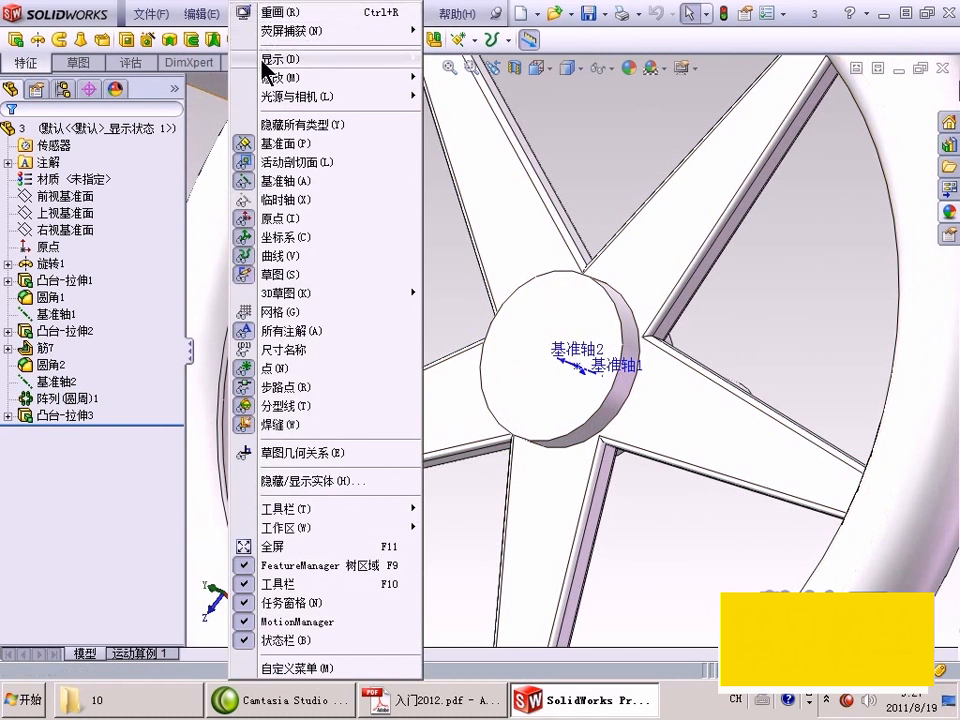
pyautogui.click(279, 199)
pyautogui.moveTo(521, 375); pyautogui.dragTo(499, 320, button='middle')
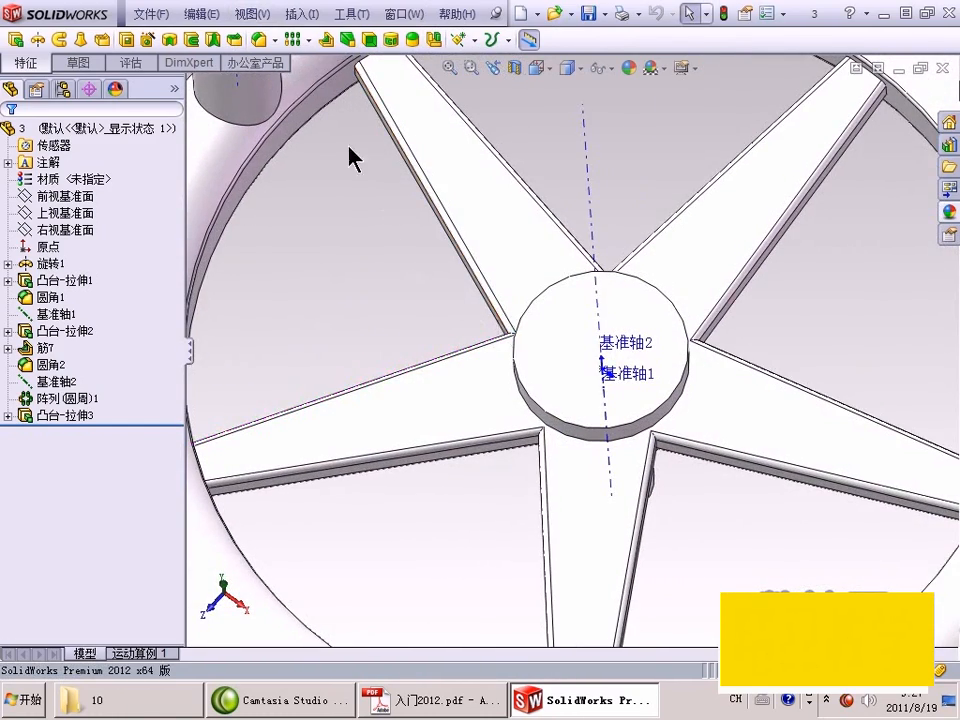
# Hide the handwheel's temporary axes again.
pyautogui.click(249, 14)
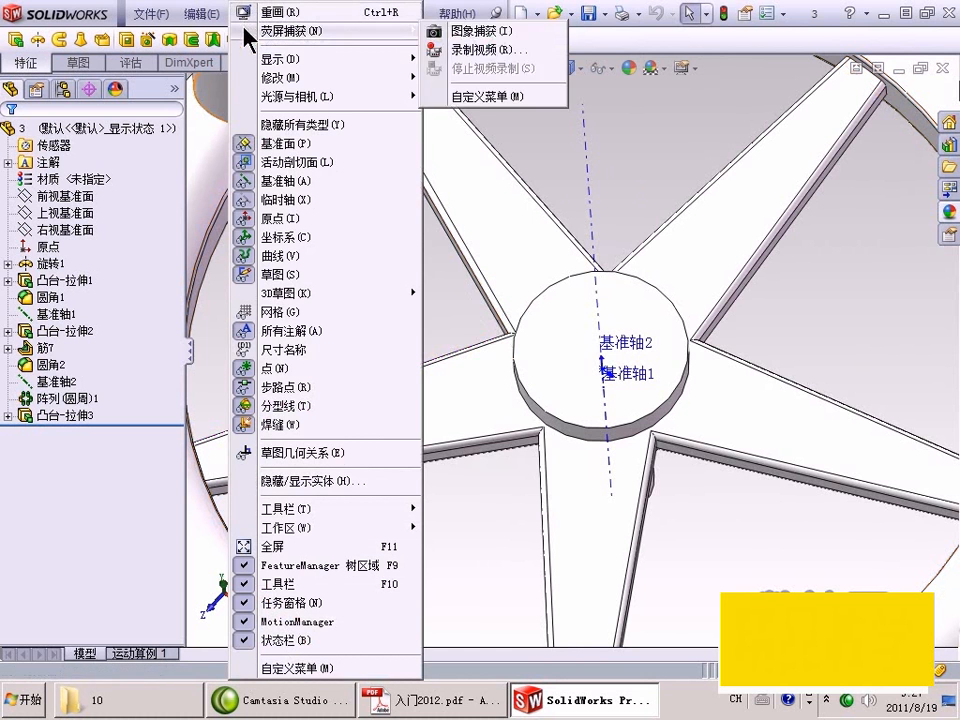
pyautogui.click(286, 202)
pyautogui.moveTo(300, 216); pyautogui.dragTo(480, 233, button='middle')
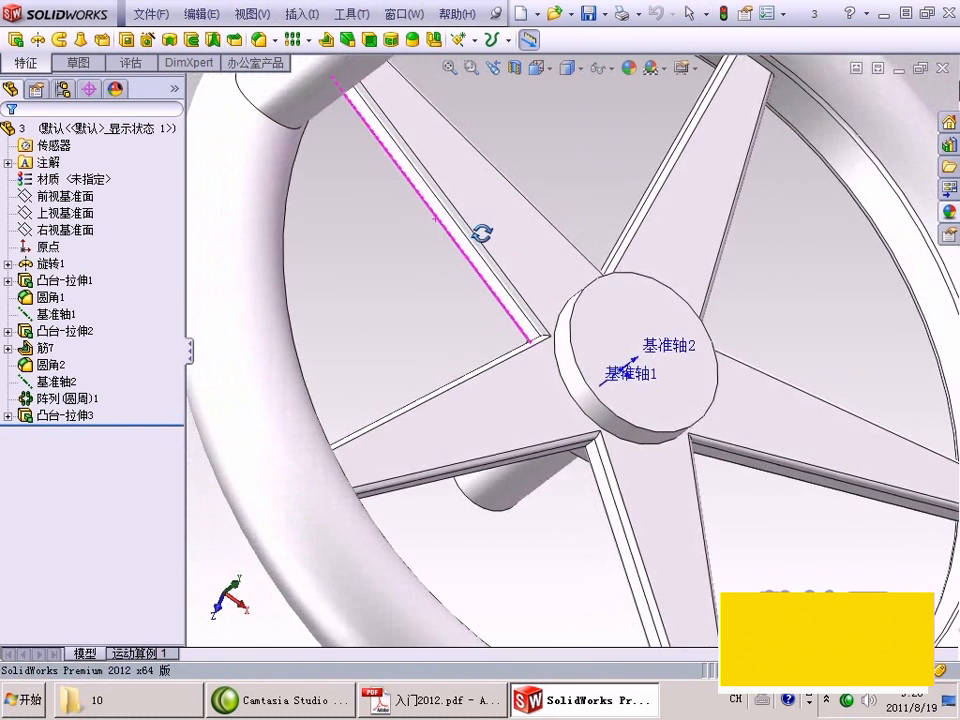
# Fit the whole handwheel in view and review the display options for planes, axes, origins and sketches.
pyautogui.press('f')
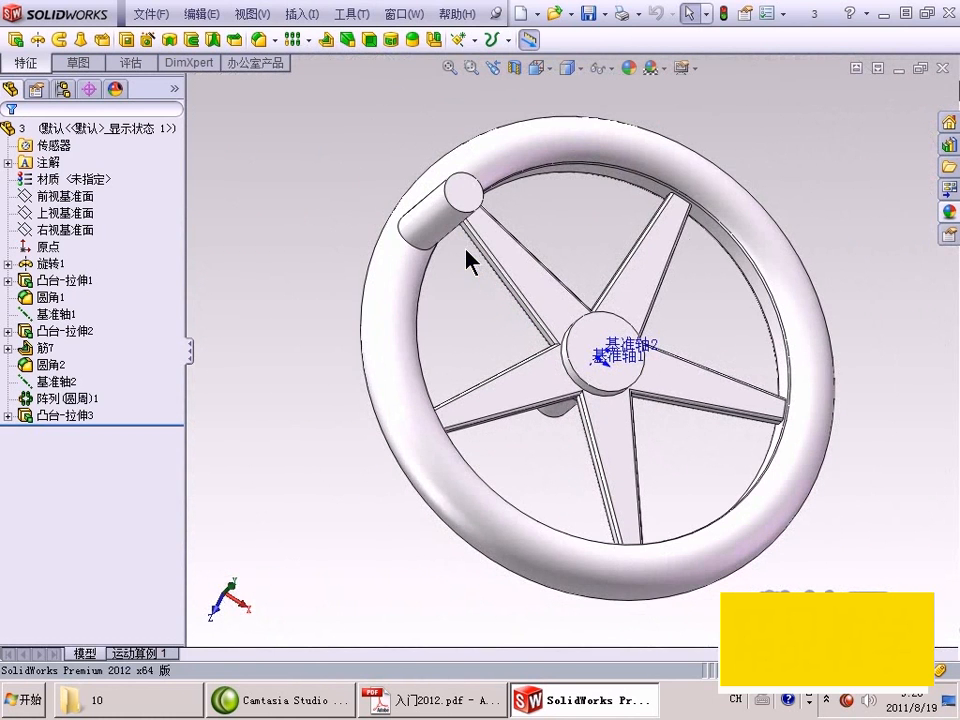
pyautogui.click(249, 14)
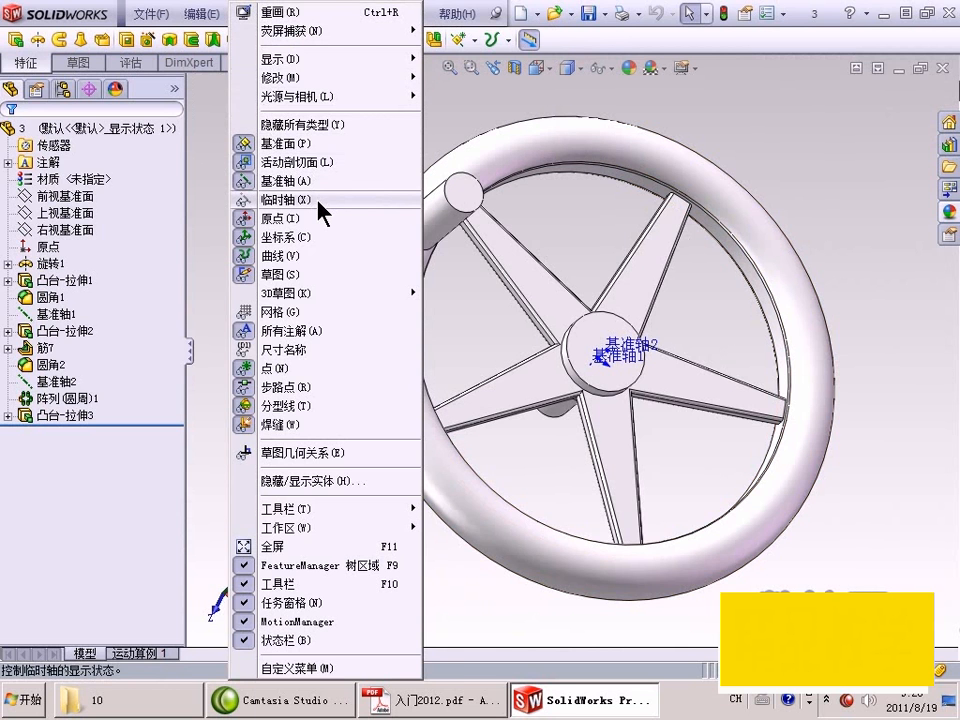
pyautogui.click(209, 109)
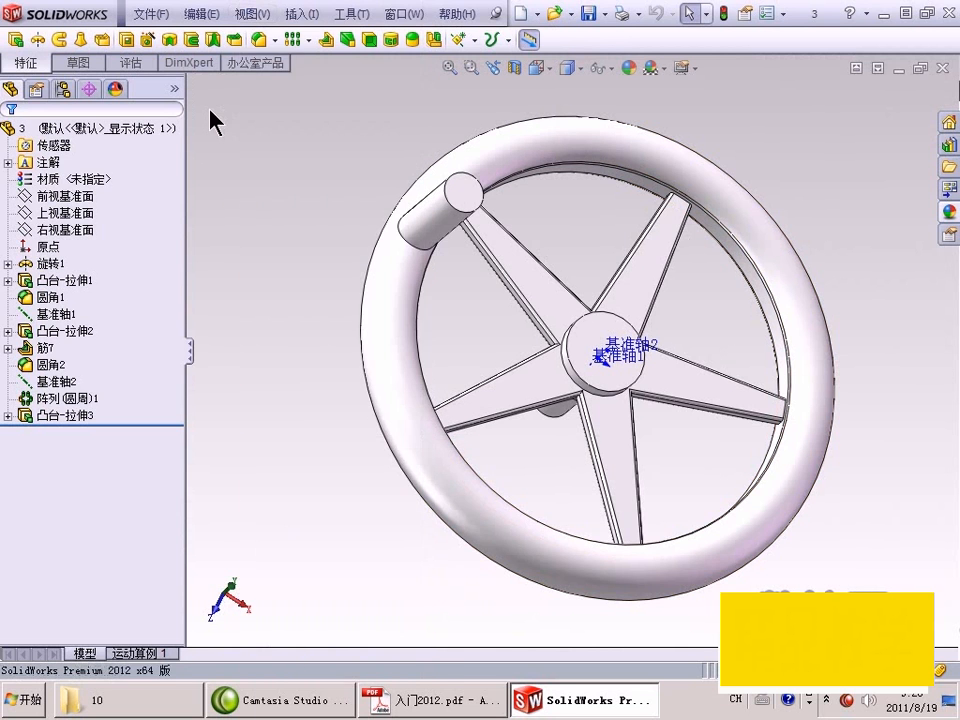
# Examine the commands available for inserting bosses, features, patterns, surfaces, faces, reference geometry, sheet metal, weldments and sketches.
pyautogui.click(313, 15)
pyautogui.moveTo(320, 41)
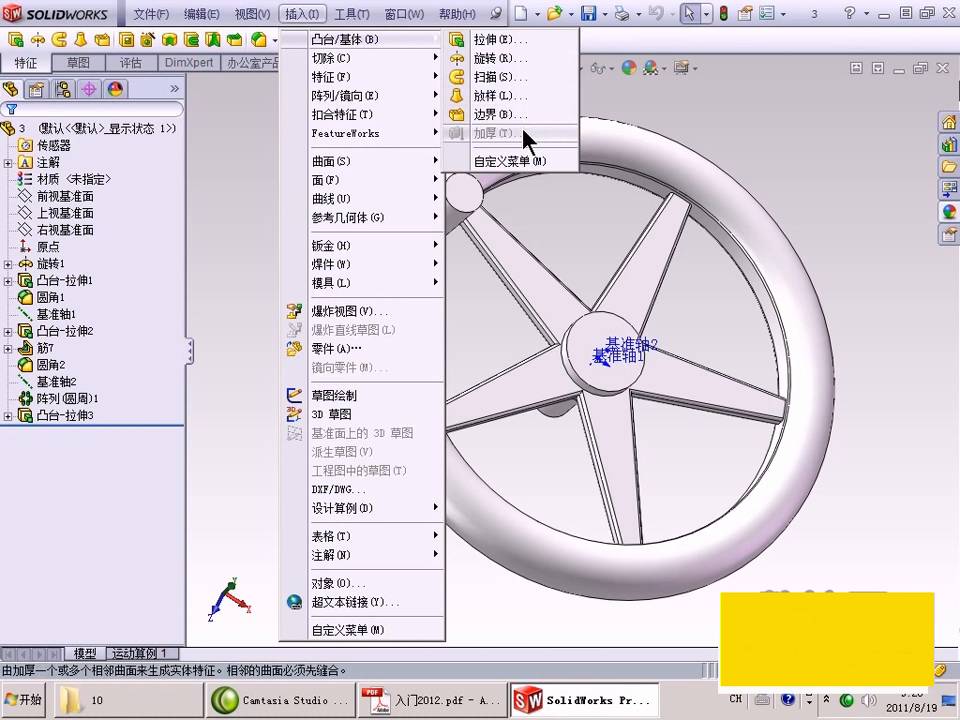
pyautogui.moveTo(407, 75)
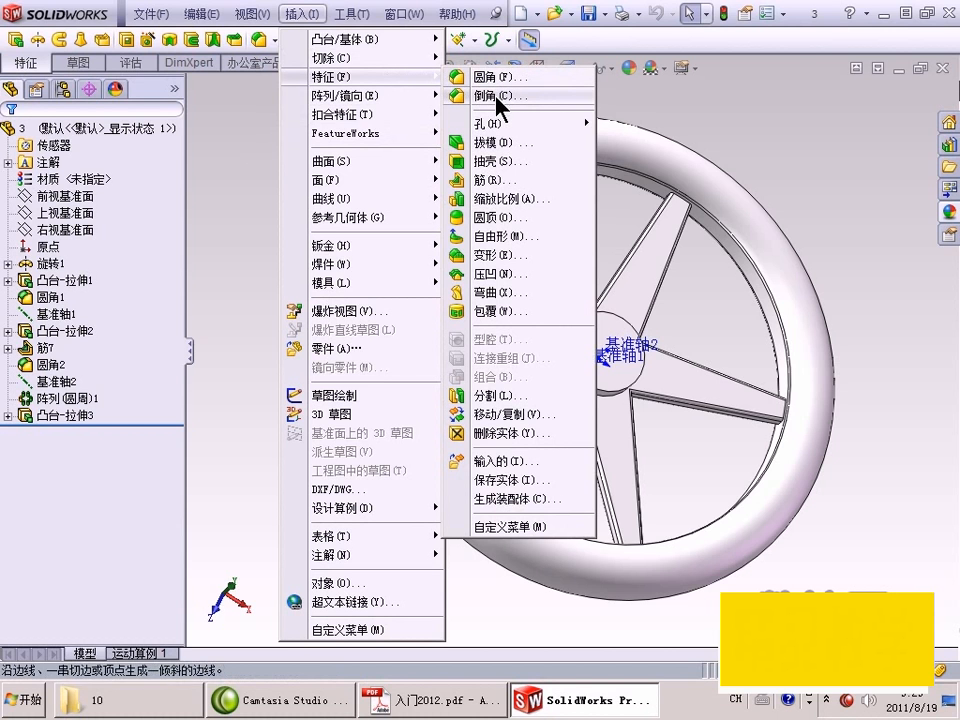
pyautogui.moveTo(503, 124)
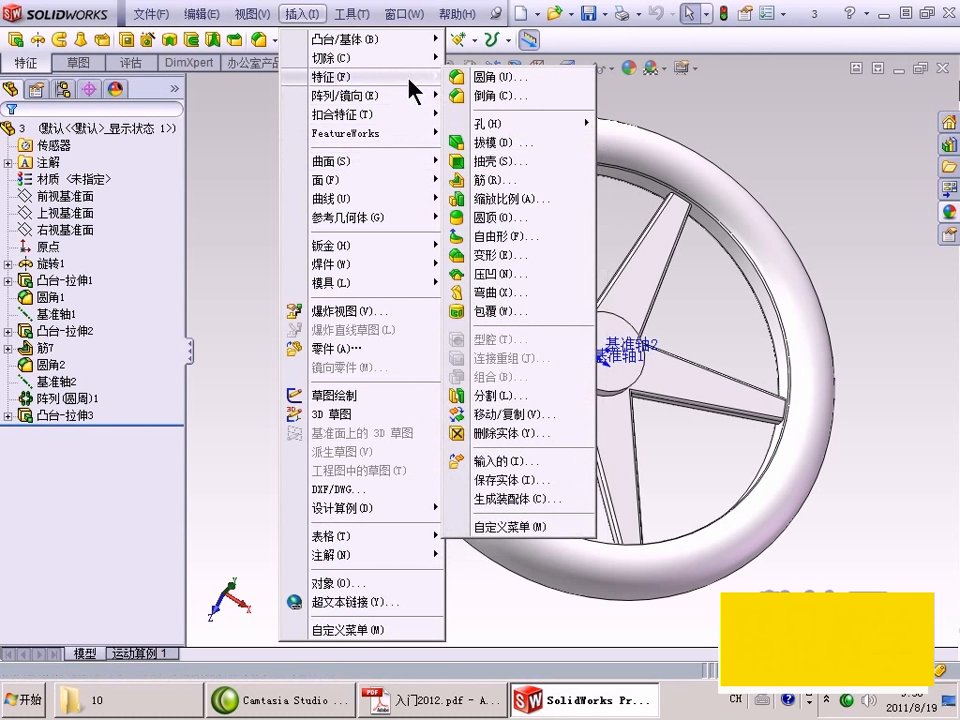
pyautogui.moveTo(407, 92)
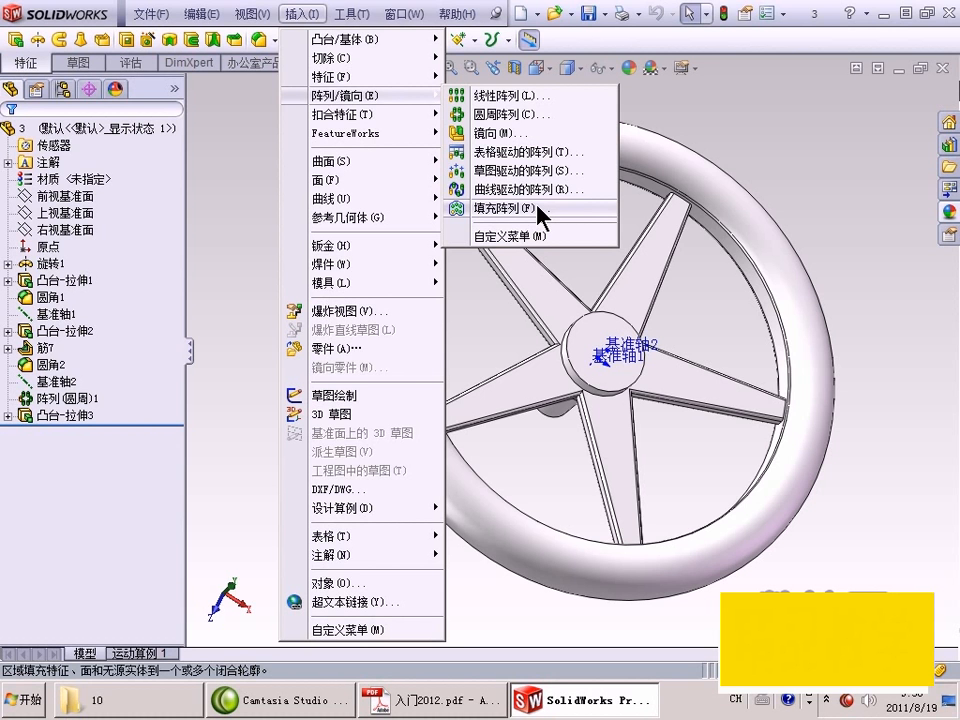
pyautogui.moveTo(418, 118)
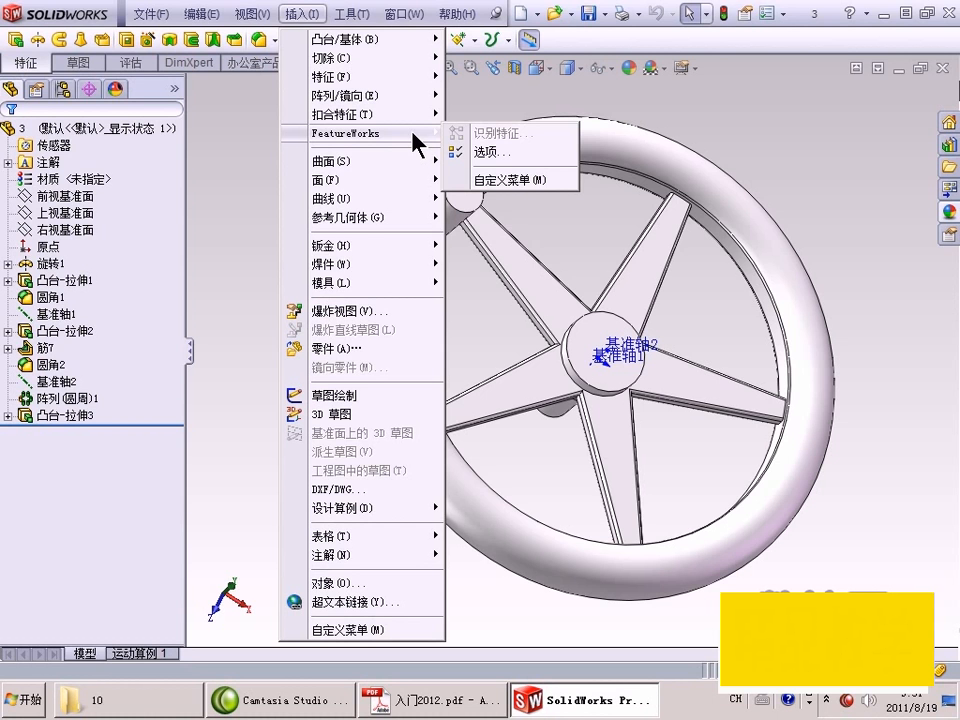
pyautogui.moveTo(406, 160)
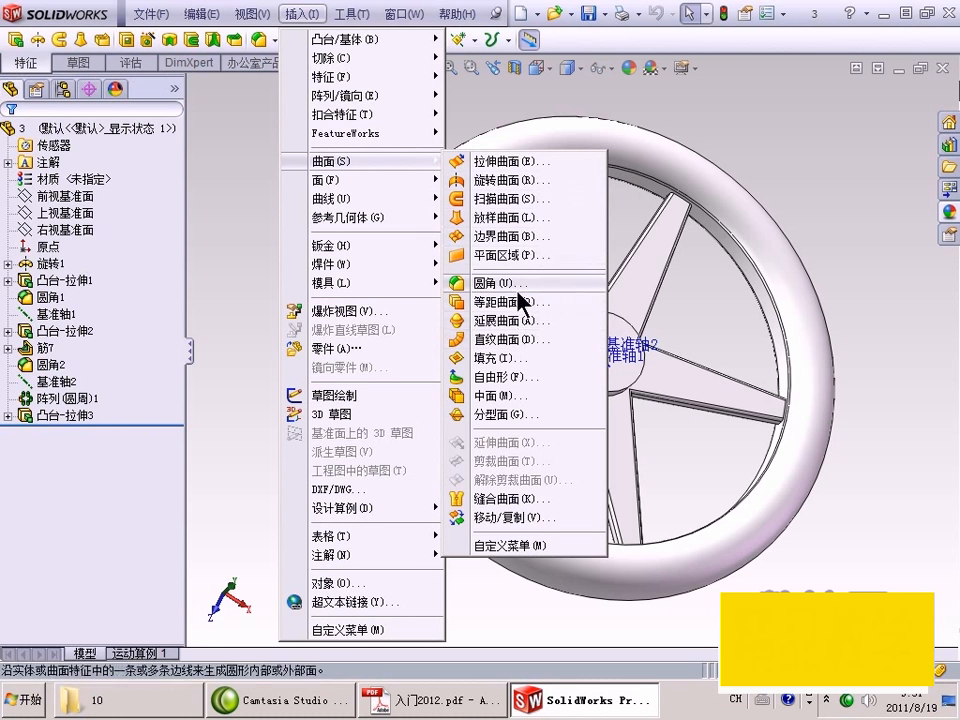
pyautogui.moveTo(413, 188)
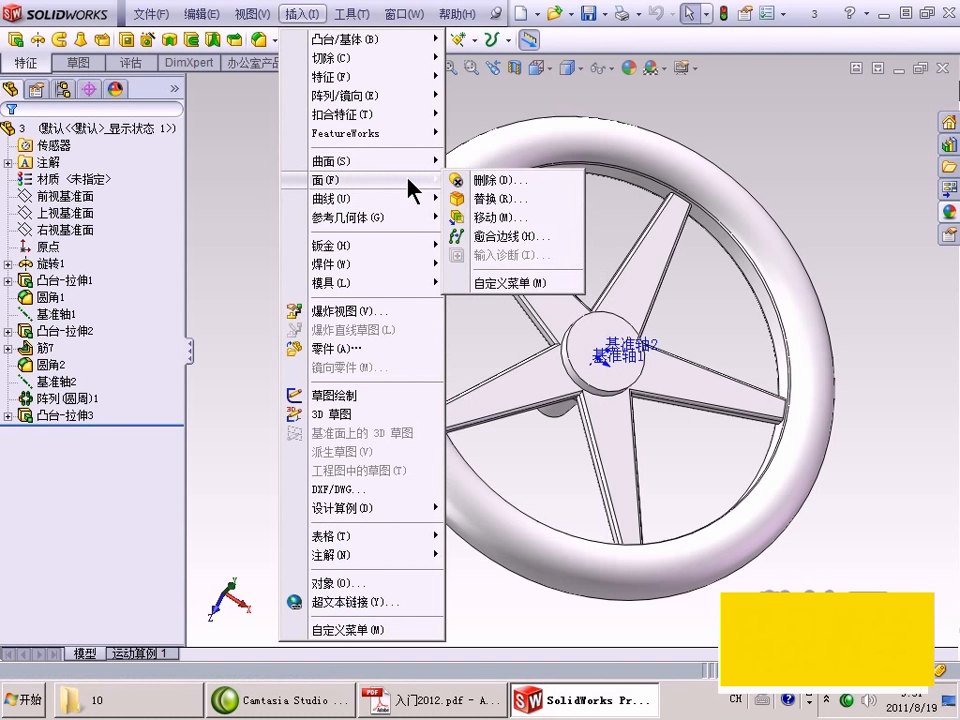
pyautogui.moveTo(405, 209)
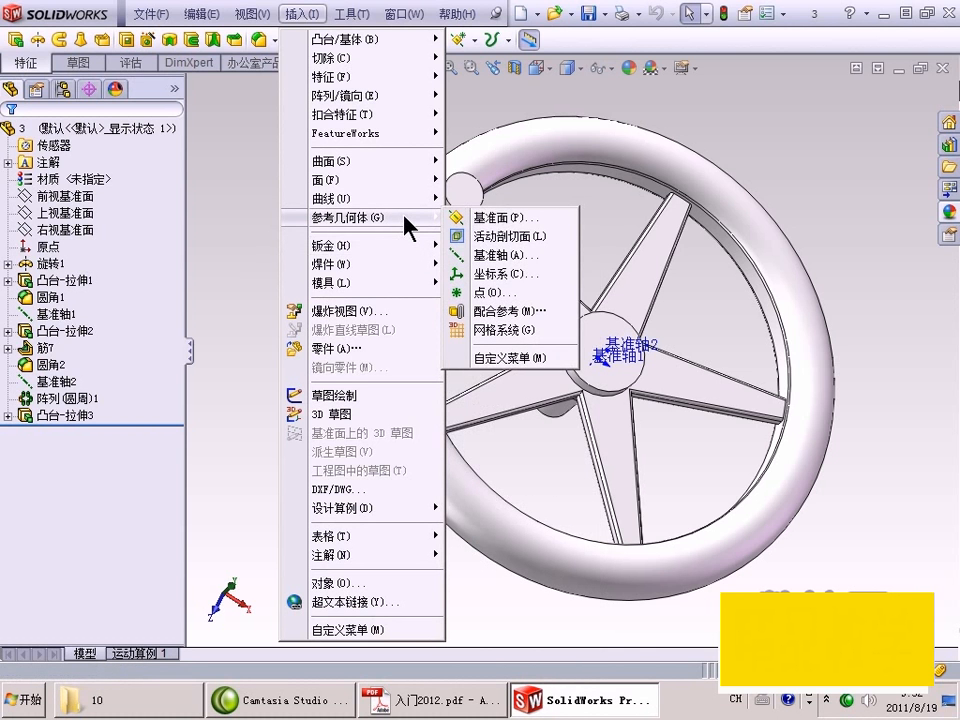
pyautogui.moveTo(403, 243)
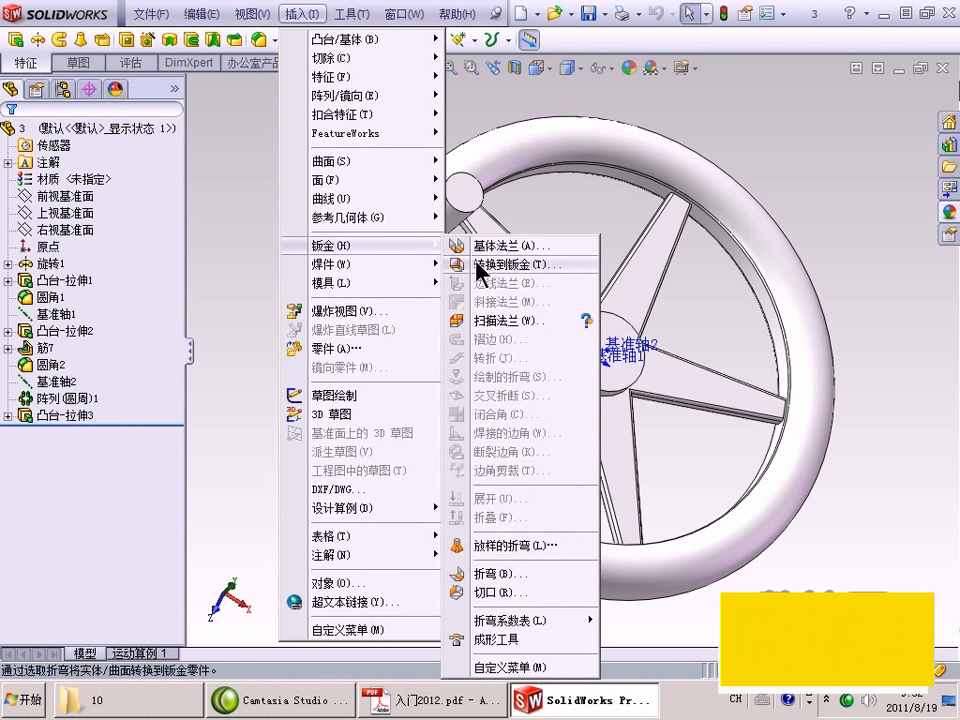
pyautogui.moveTo(374, 264)
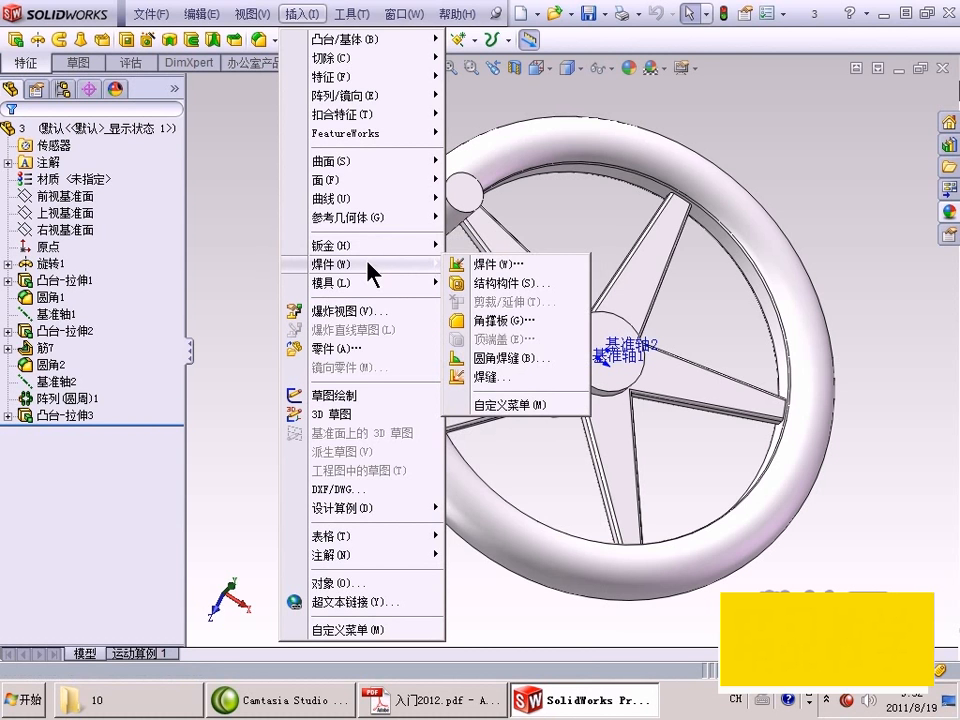
pyautogui.moveTo(408, 289)
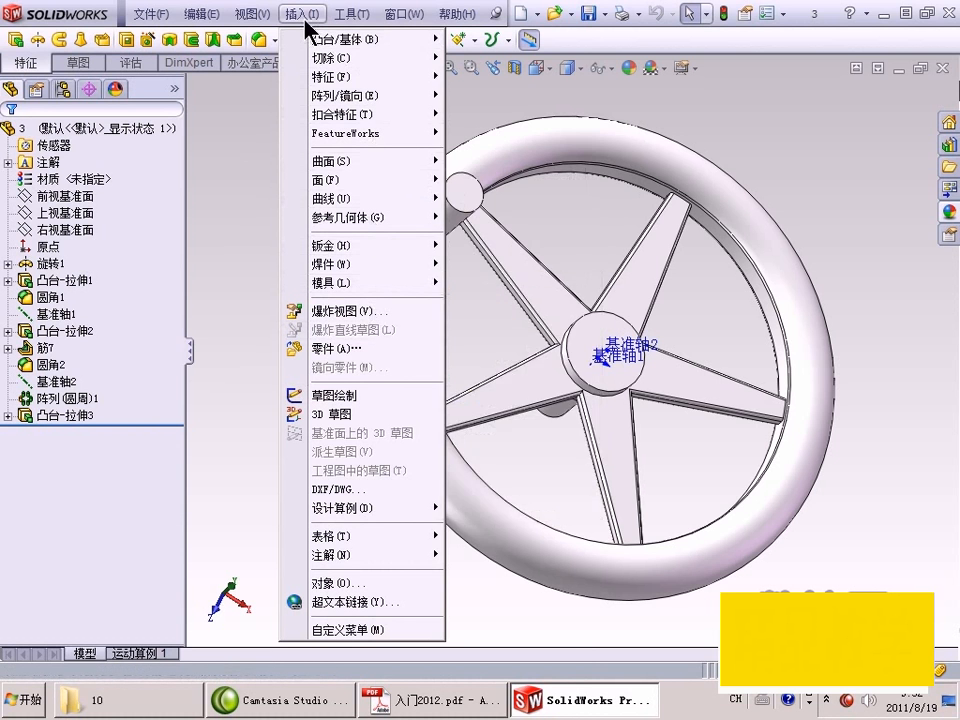
pyautogui.moveTo(331, 182)
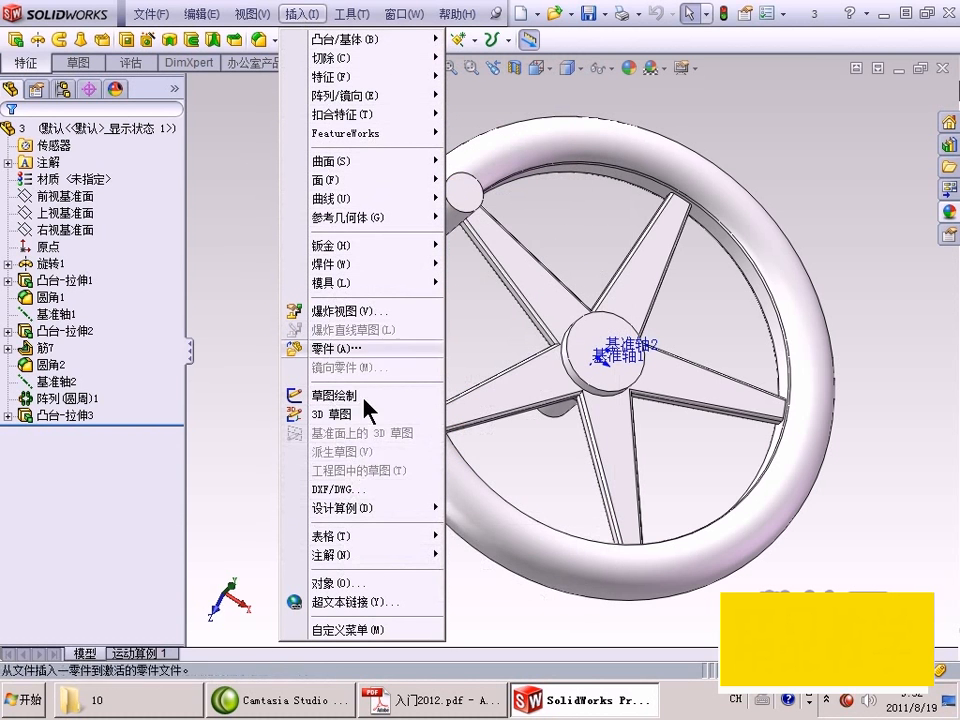
# Review the available tools, including the Xpress products, sketch tools, measurement, mass properties and section properties.
pyautogui.moveTo(362, 15)
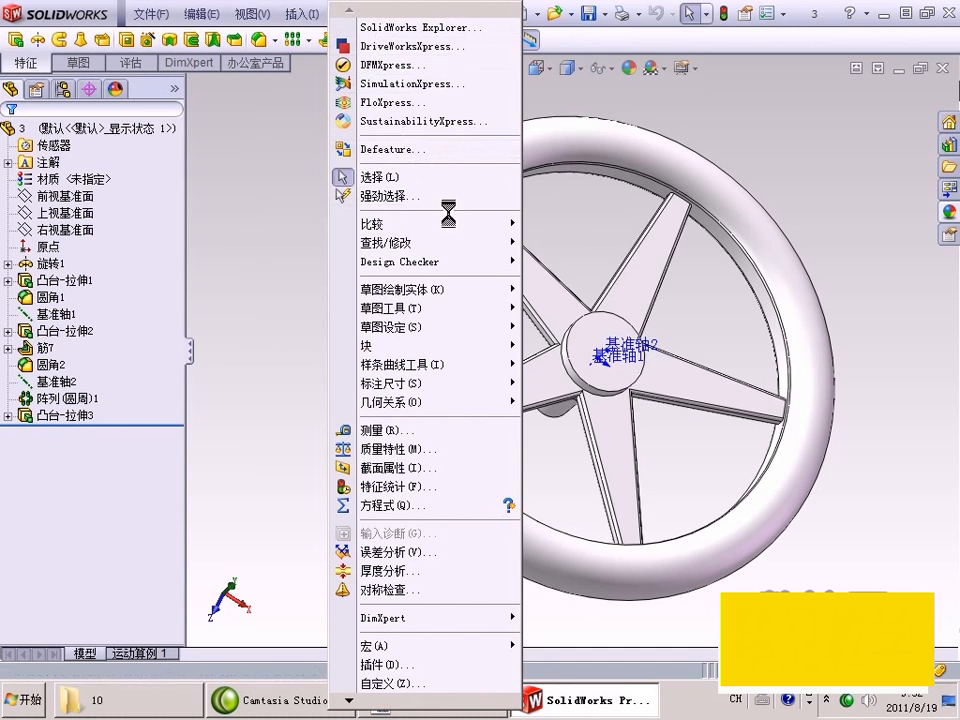
pyautogui.moveTo(441, 304)
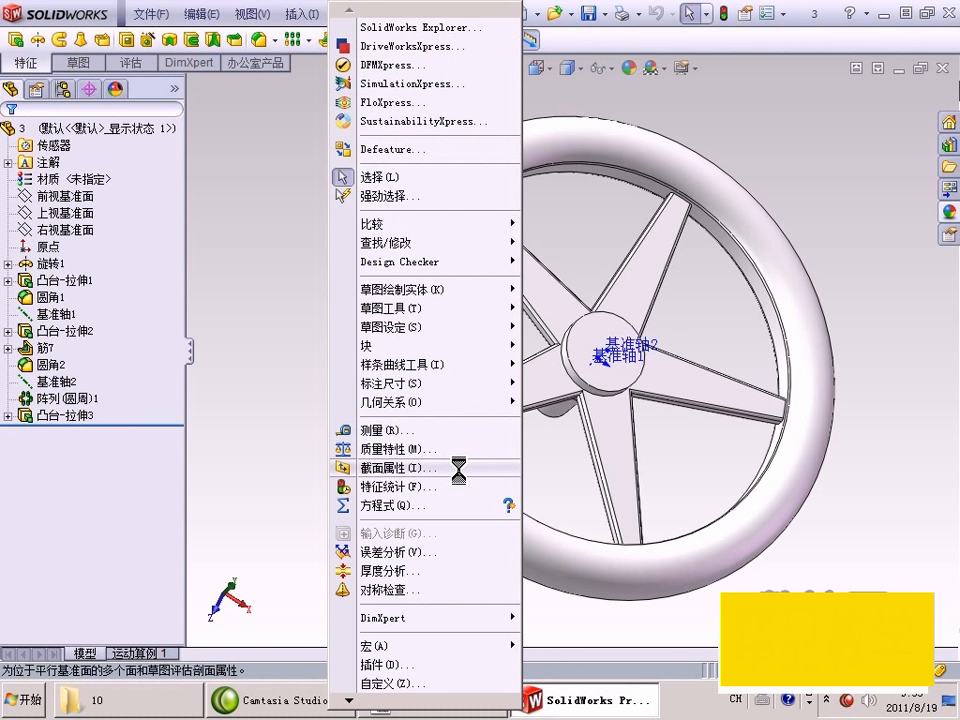
pyautogui.click(283, 257)
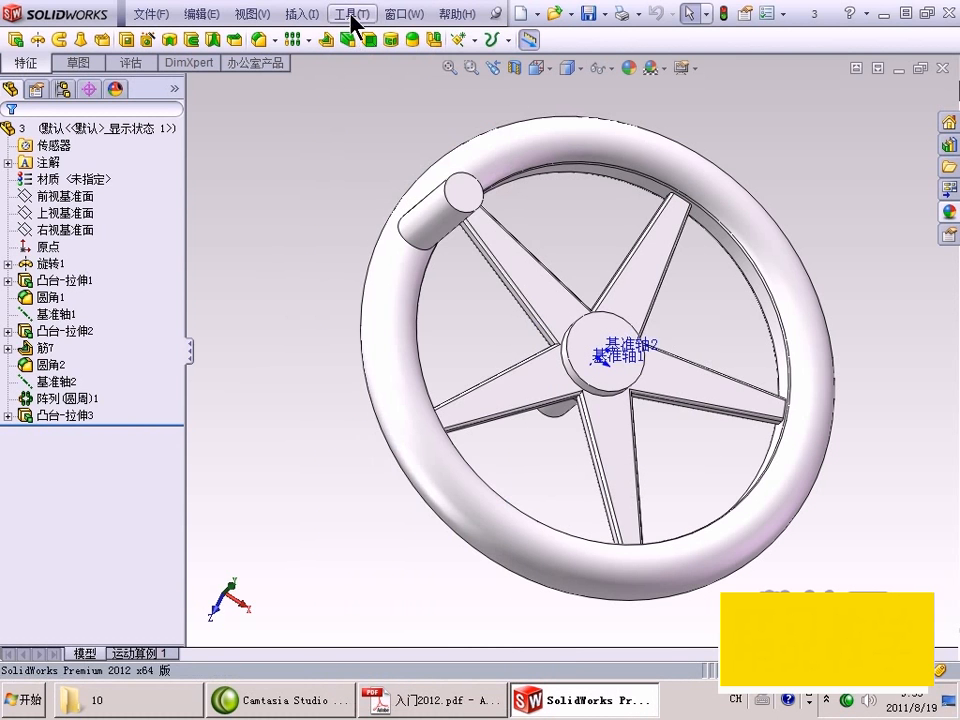
# Switch to the open bearing assembly 滑动轴承 and return to the handwheel part 3.
pyautogui.click(407, 15)
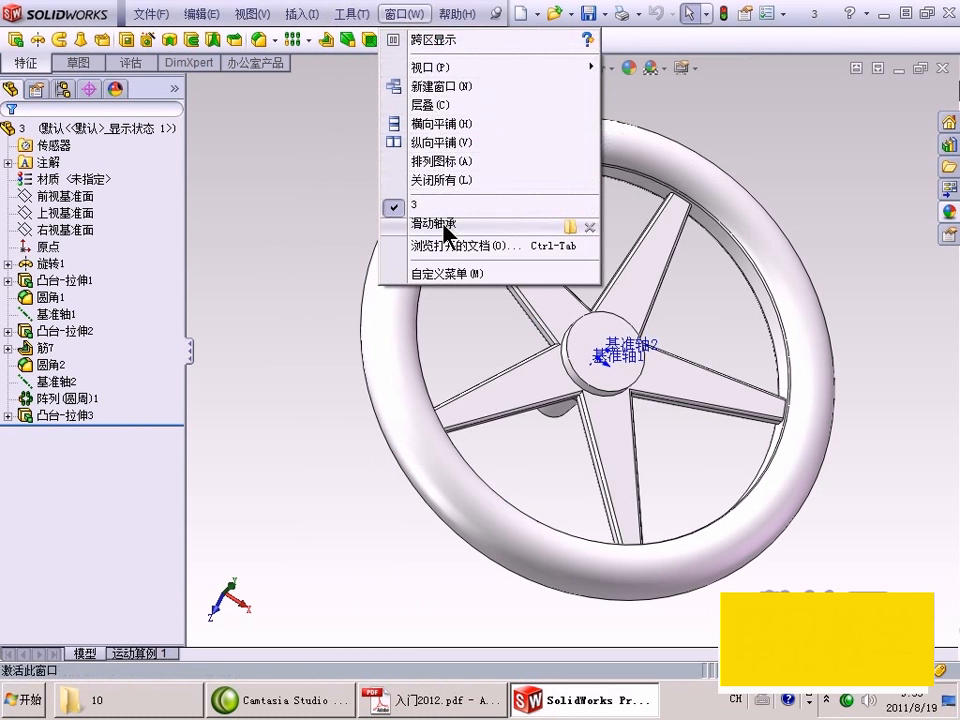
pyautogui.moveTo(447, 233)
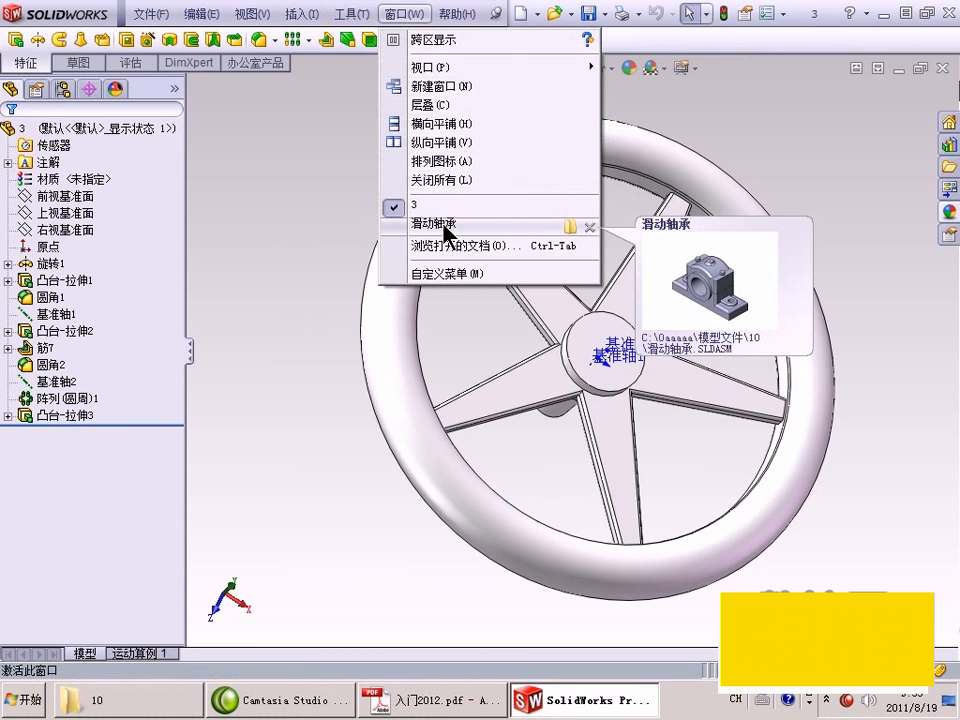
pyautogui.click(447, 230)
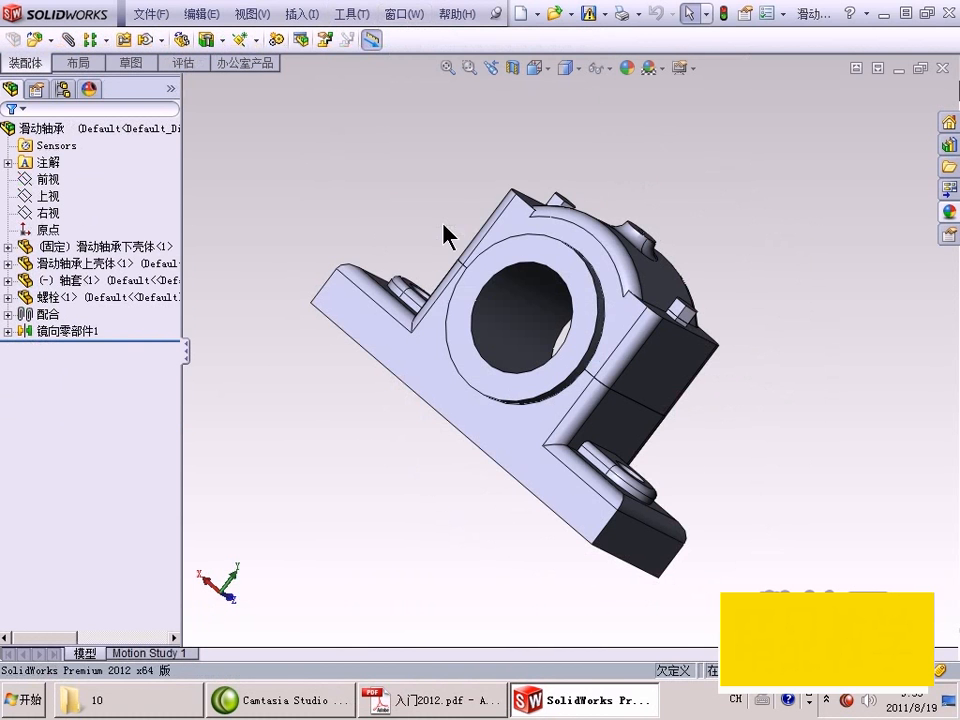
pyautogui.click(411, 16)
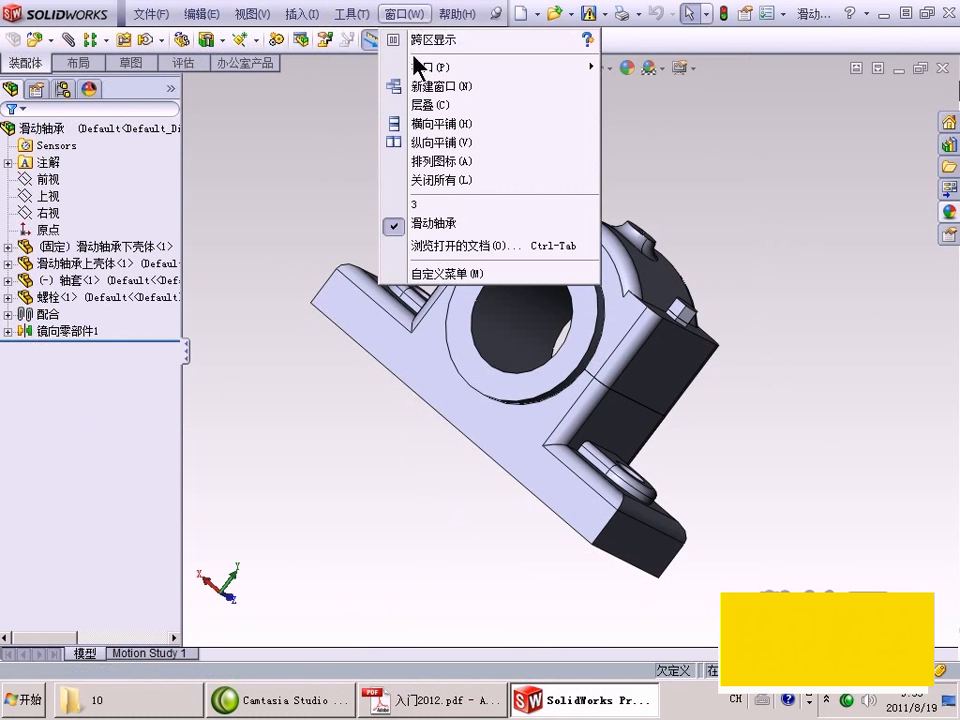
pyautogui.click(425, 205)
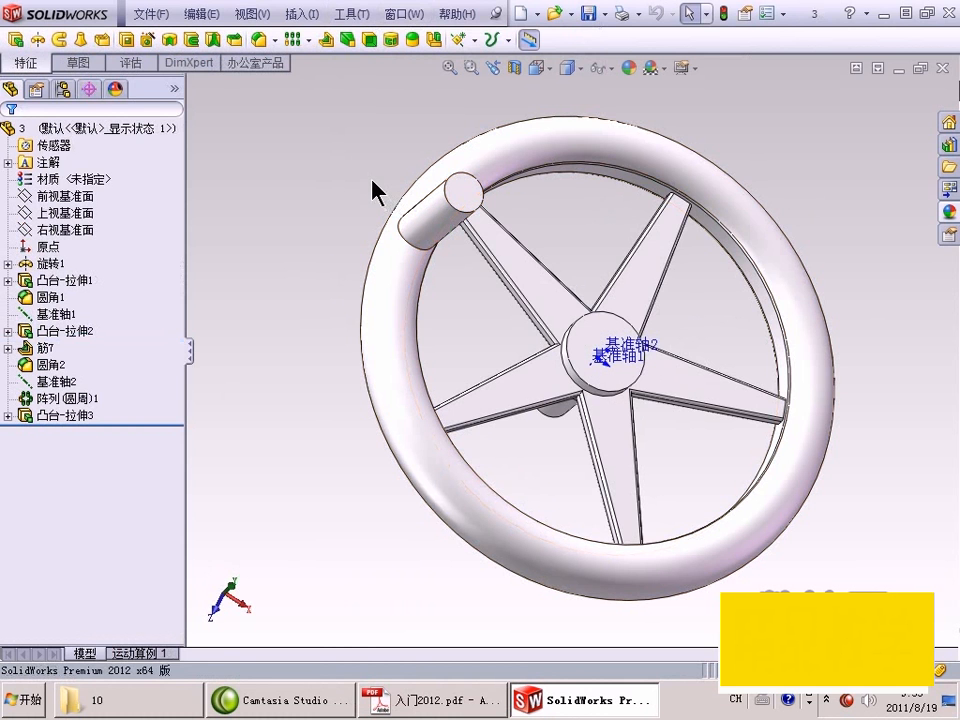
# Review the available help resources, open the handle feature 凸台-拉伸1 for editing and bring up its help topic.
pyautogui.click(446, 15)
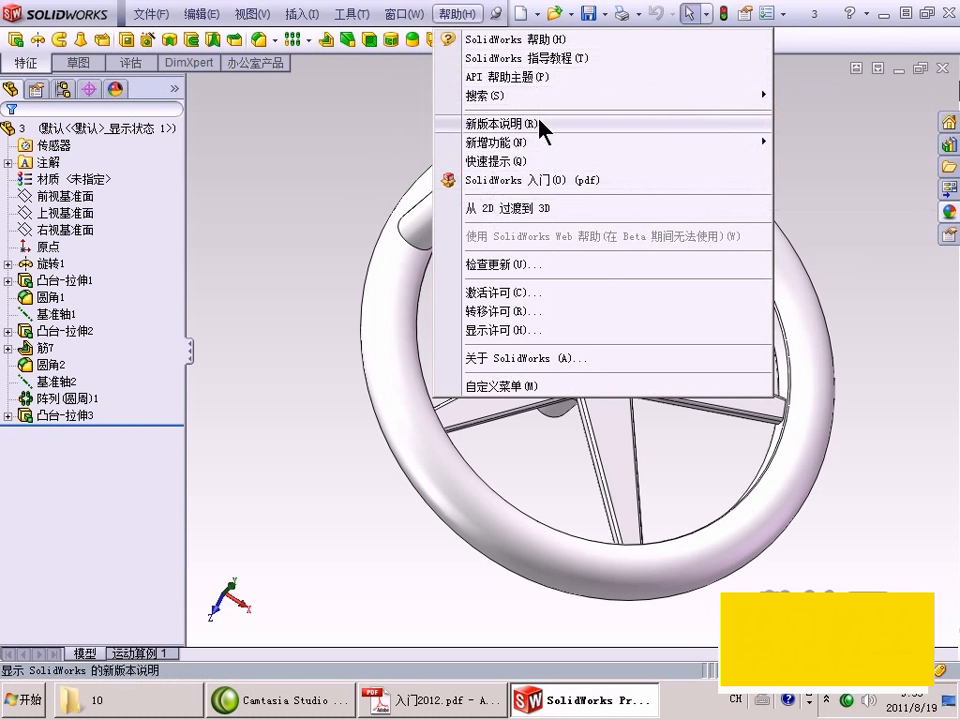
pyautogui.click(64, 279)
pyautogui.rightClick(78, 281)
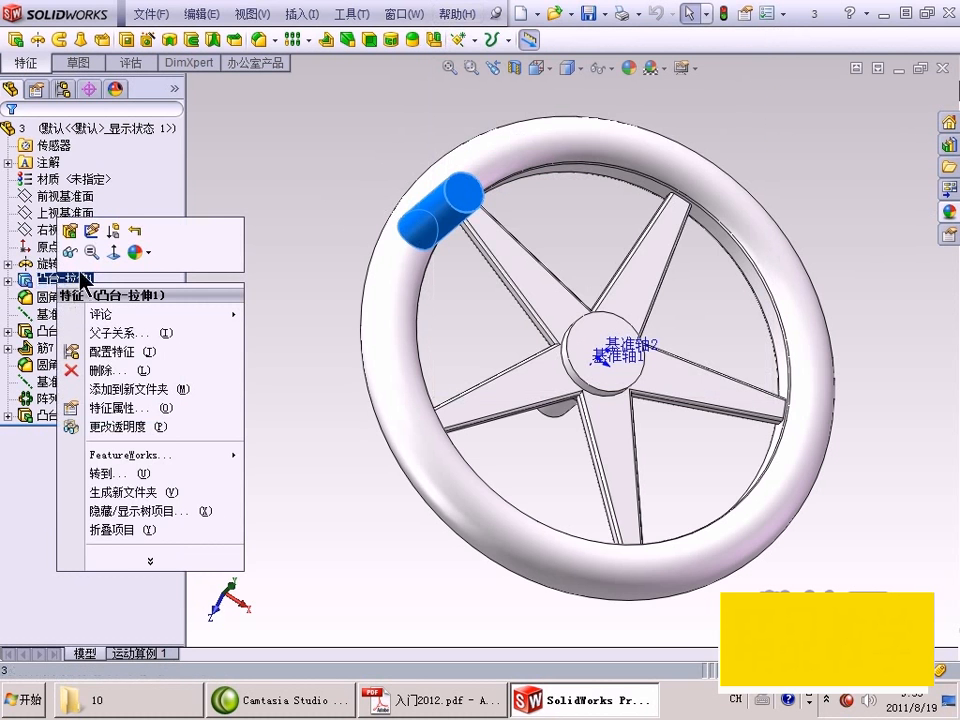
pyautogui.click(70, 230)
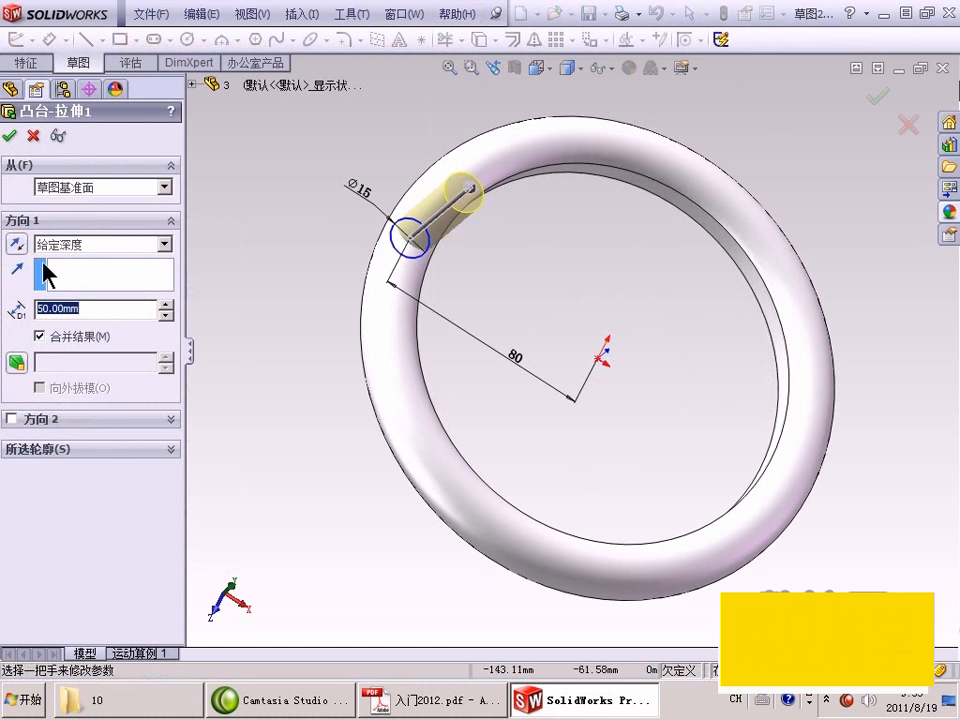
pyautogui.click(103, 314)
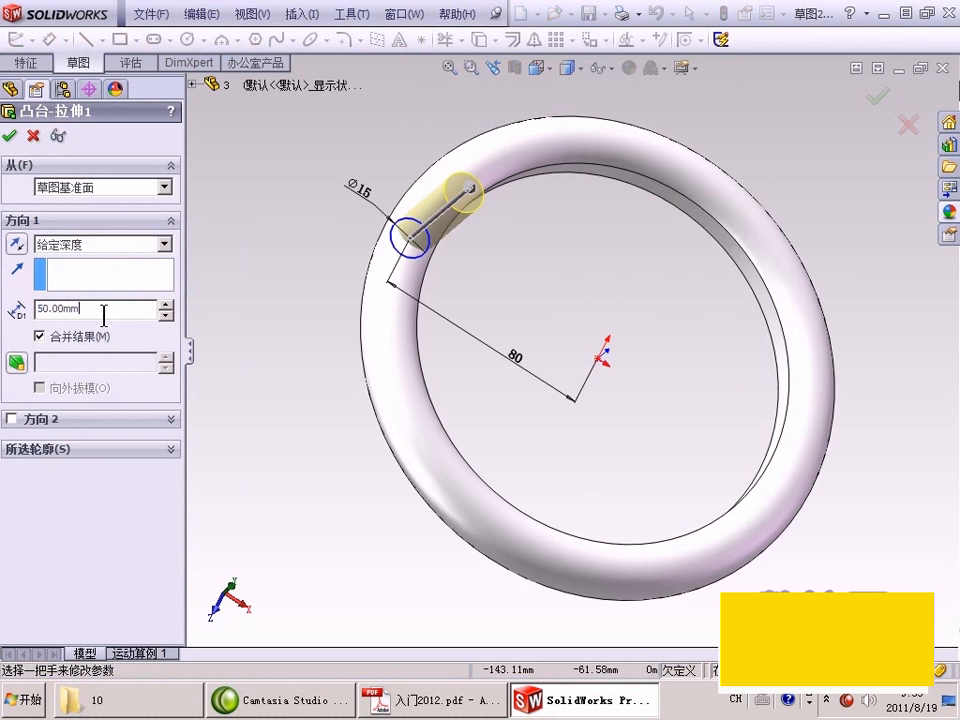
pyautogui.click(171, 112)
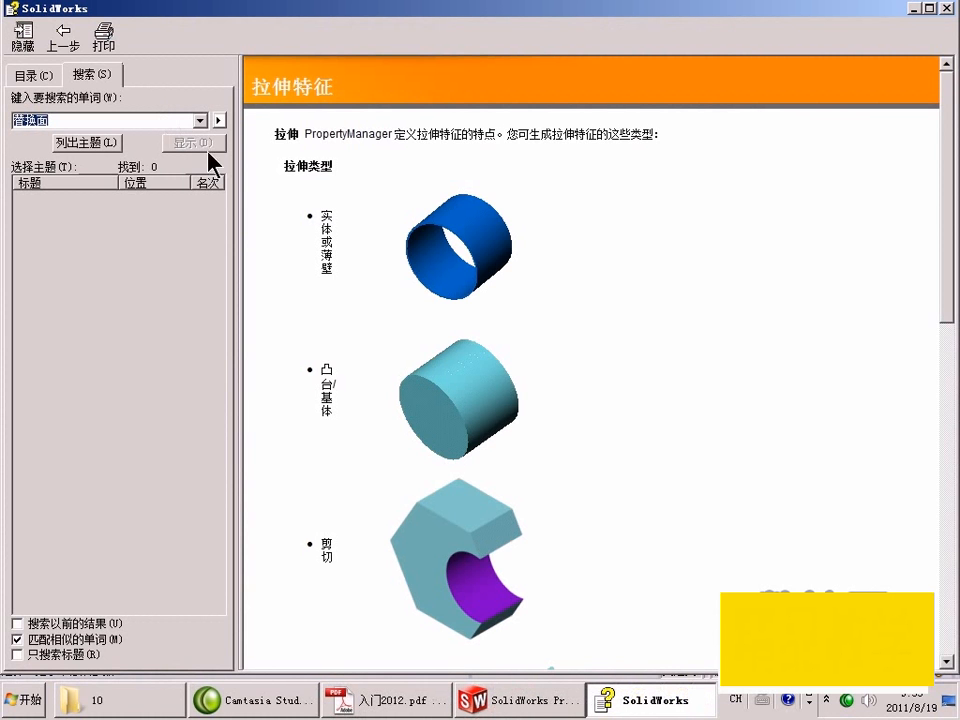
# Read through the extrude feature help topic, close it and cancel editing the handle extrusion.
pyautogui.click(386, 410)
pyautogui.scroll(-10, 386, 410)
pyautogui.scroll(-5, 383, 402)
pyautogui.click(946, 8)
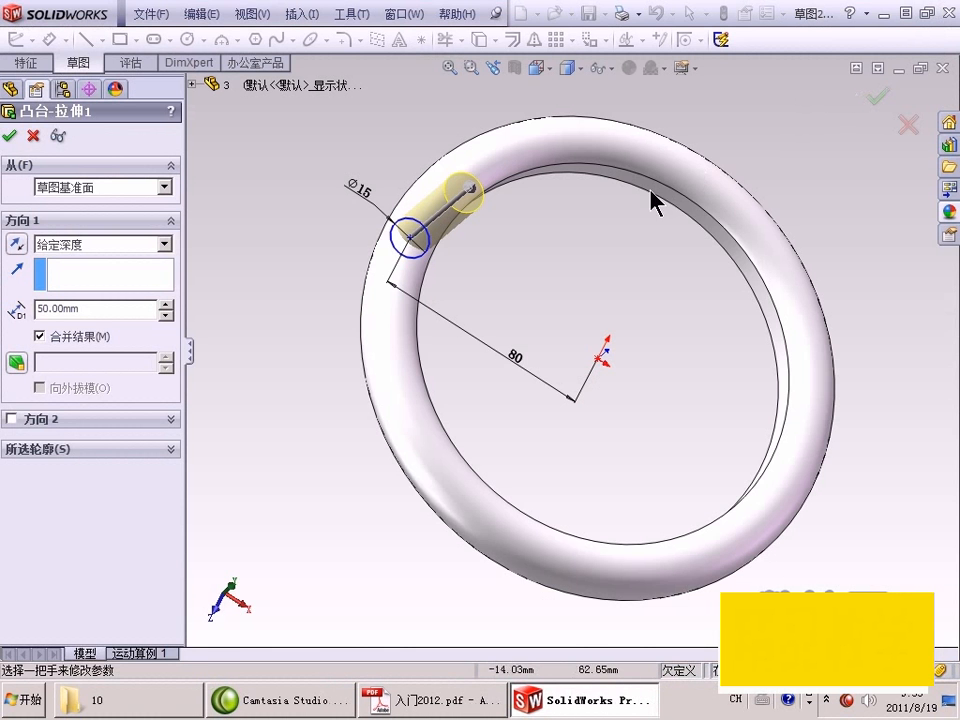
pyautogui.click(32, 136)
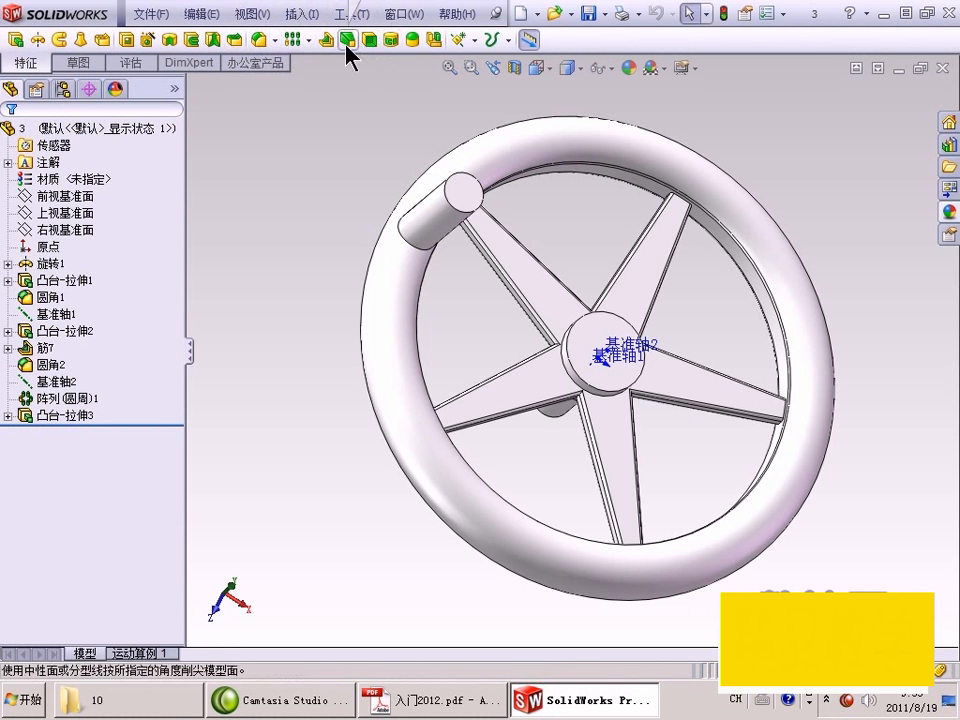
# Examine the handwheel from several angles and zoom levels.
pyautogui.scroll(3, 639, 309)
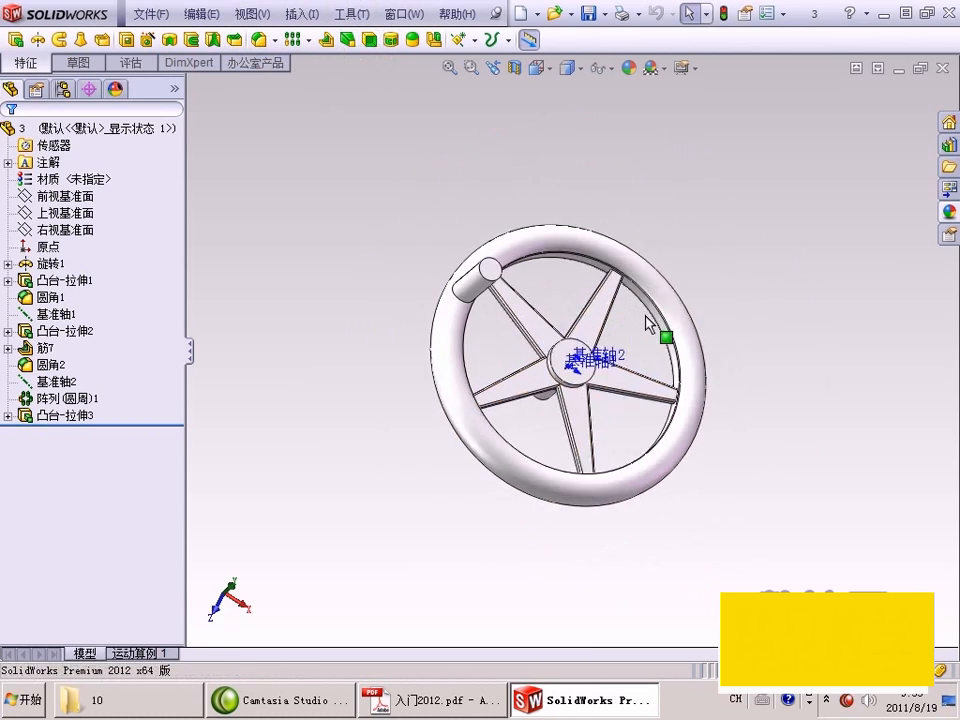
pyautogui.scroll(-3, 647, 316)
pyautogui.moveTo(649, 320); pyautogui.dragTo(582, 333, button='middle')
pyautogui.scroll(4, 578, 350)
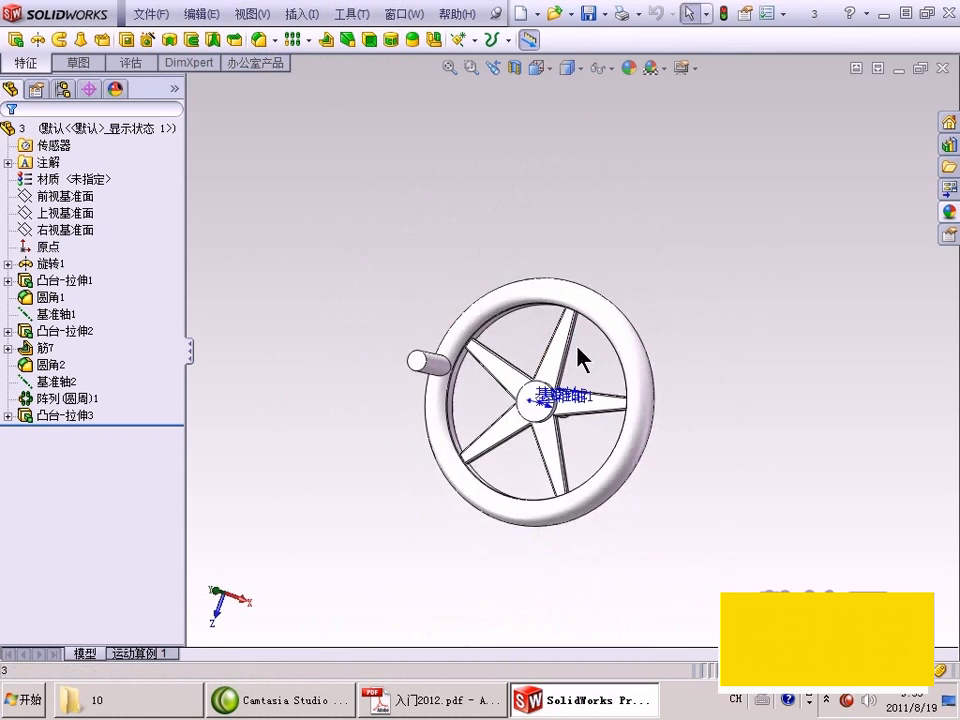
pyautogui.scroll(-3, 574, 385)
pyautogui.moveTo(574, 401); pyautogui.dragTo(630, 377, button='middle')
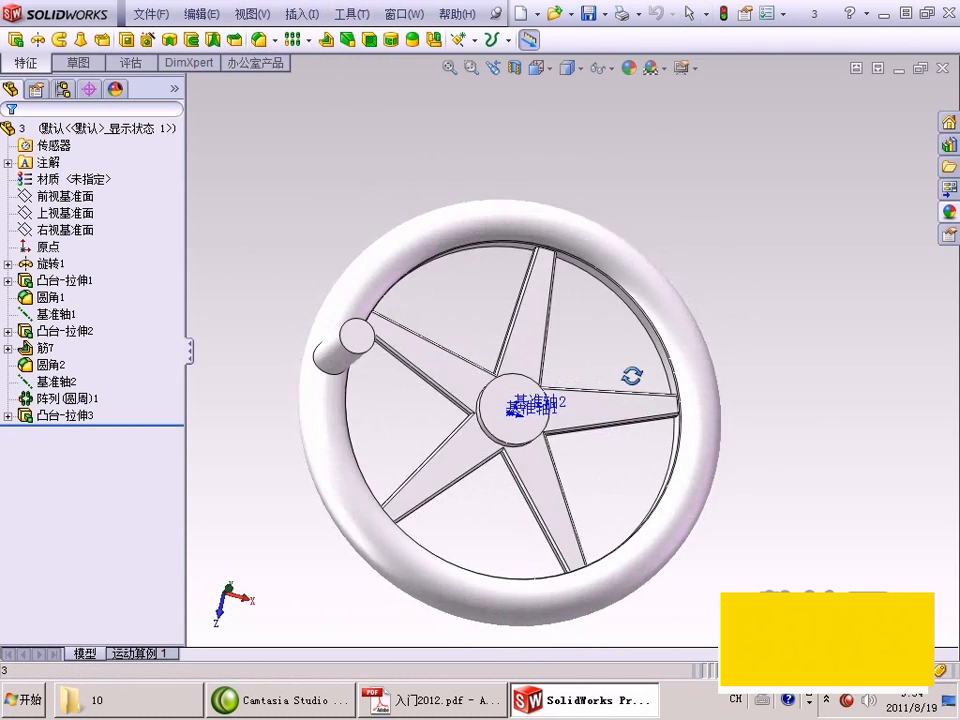
pyautogui.scroll(2, 581, 394)
pyautogui.scroll(-3, 594, 456)
pyautogui.moveTo(594, 456); pyautogui.dragTo(541, 376, button='middle')
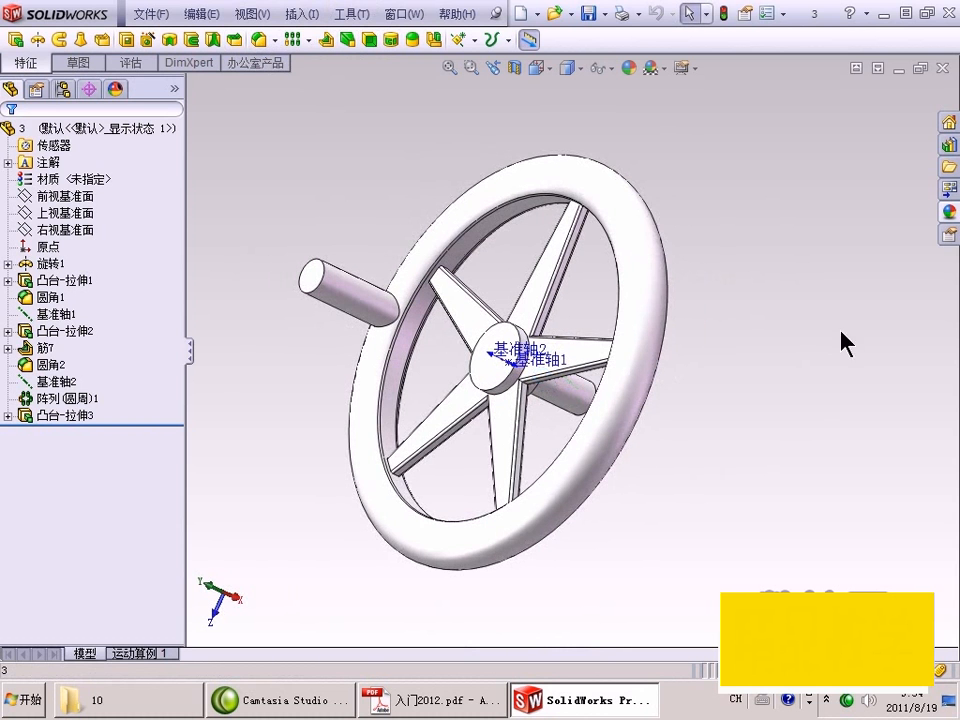
# Look over the appearances, scenes and decals library and the design library, then collapse the library display.
pyautogui.click(947, 211)
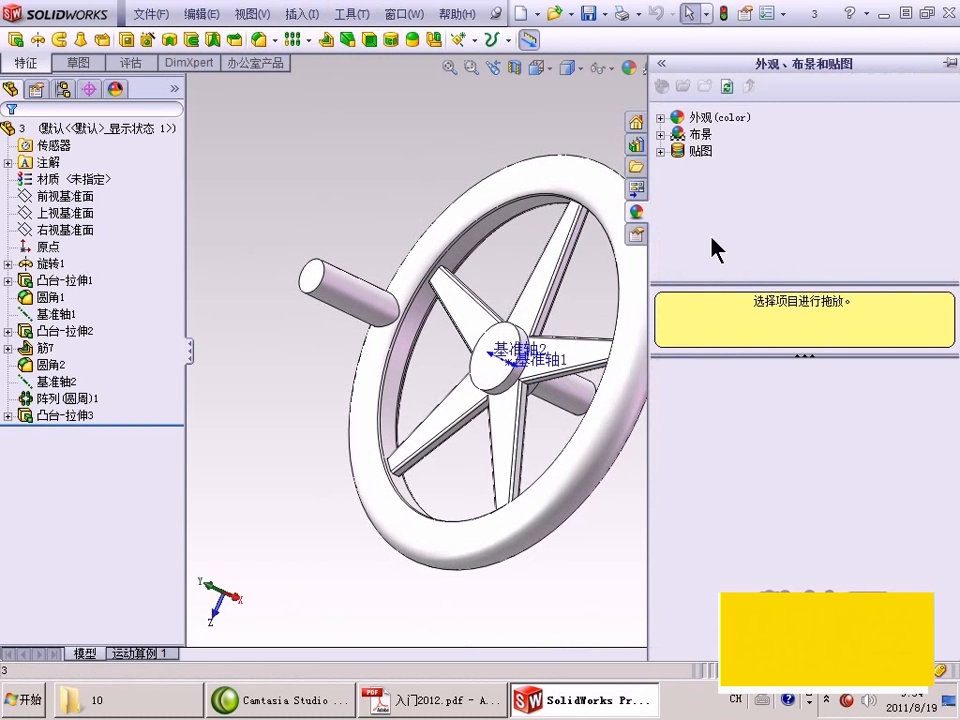
pyautogui.click(635, 148)
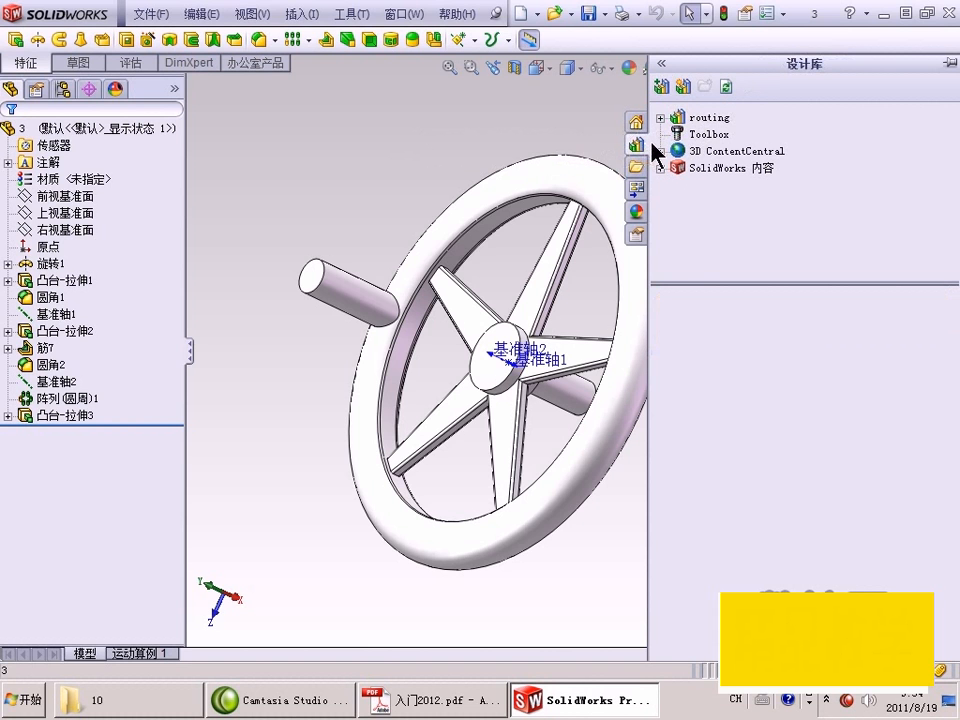
pyautogui.click(636, 213)
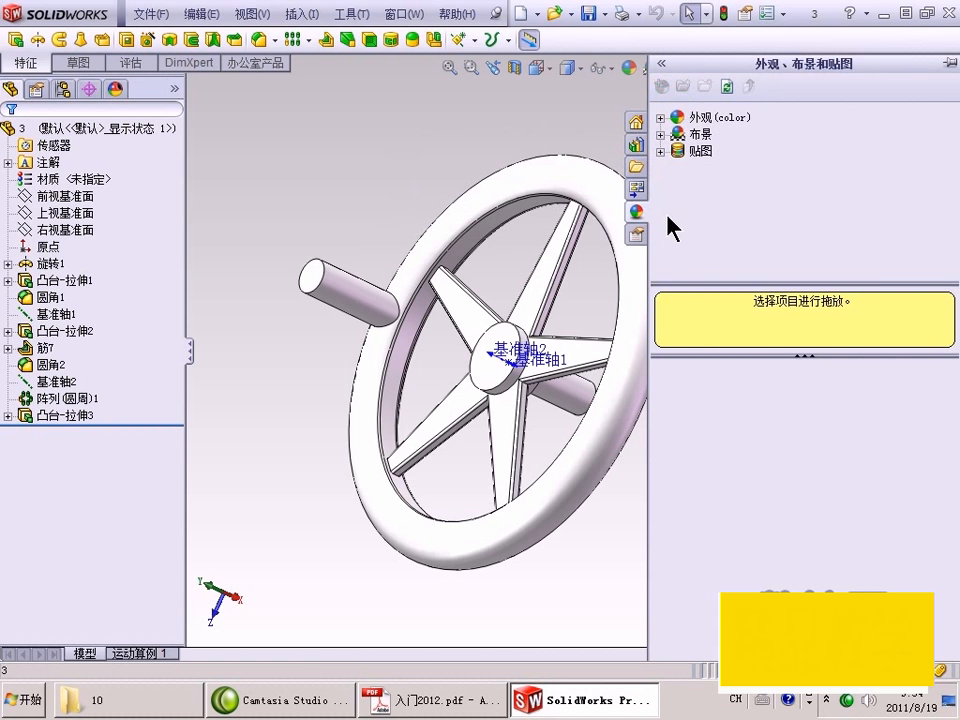
pyautogui.click(598, 130)
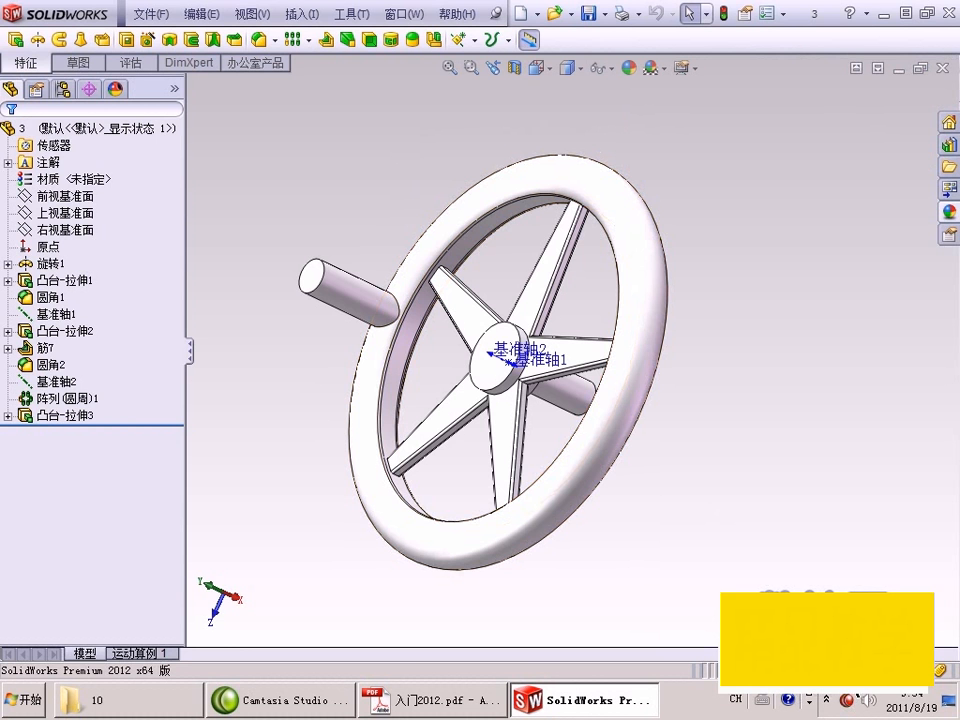
# Open sketch 草图3 of the hub extrusion 凸台-拉伸2 for editing, examine it from several angles and exit the sketch.
pyautogui.moveTo(658, 531); pyautogui.dragTo(690, 480, button='middle')
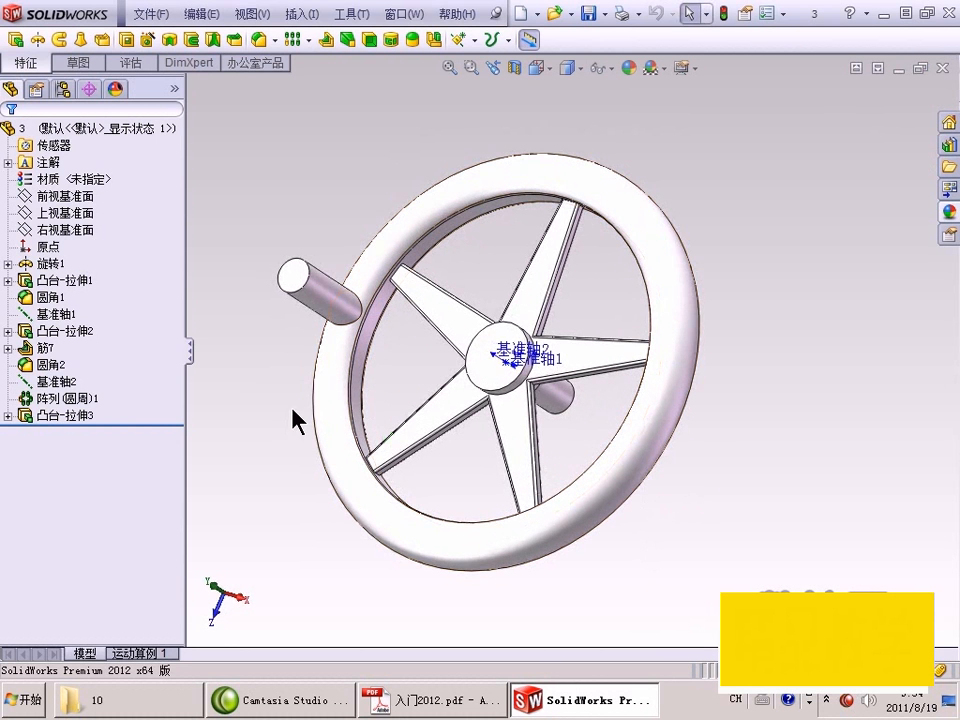
pyautogui.click(8, 331)
pyautogui.click(66, 347)
pyautogui.rightClick(66, 347)
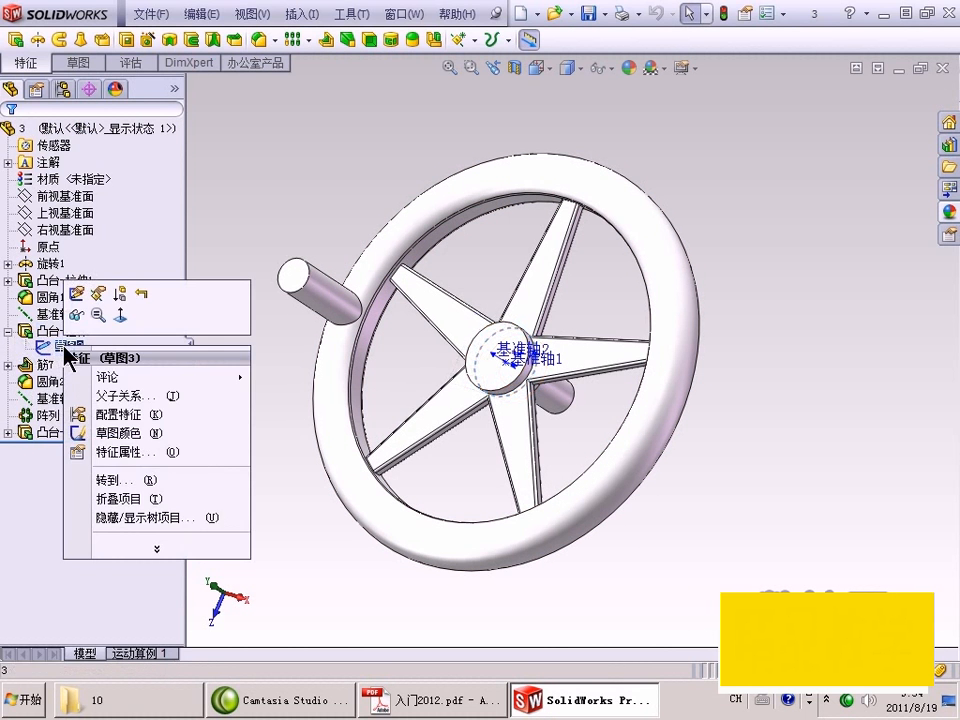
pyautogui.click(75, 289)
pyautogui.moveTo(300, 435); pyautogui.dragTo(530, 610, button='middle')
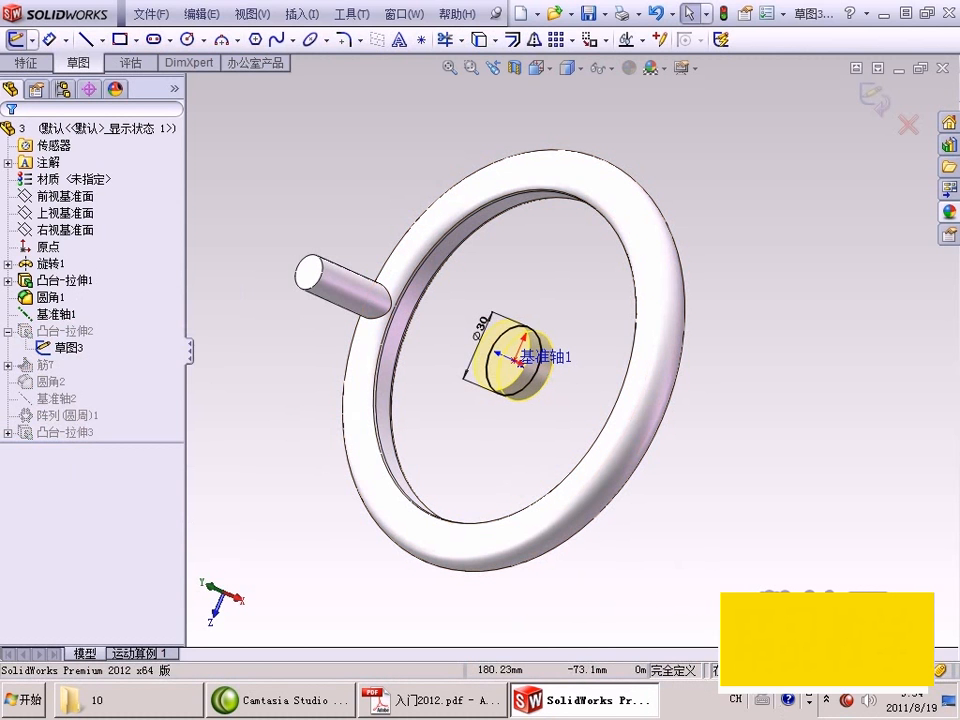
pyautogui.moveTo(662, 518); pyautogui.dragTo(700, 538, button='middle')
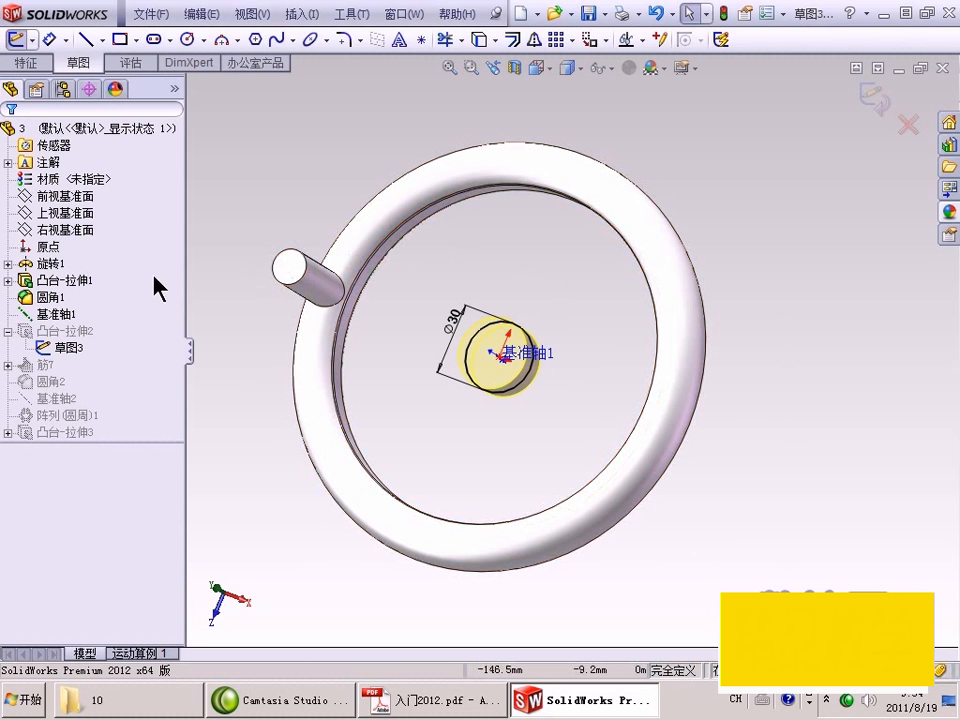
pyautogui.click(17, 39)
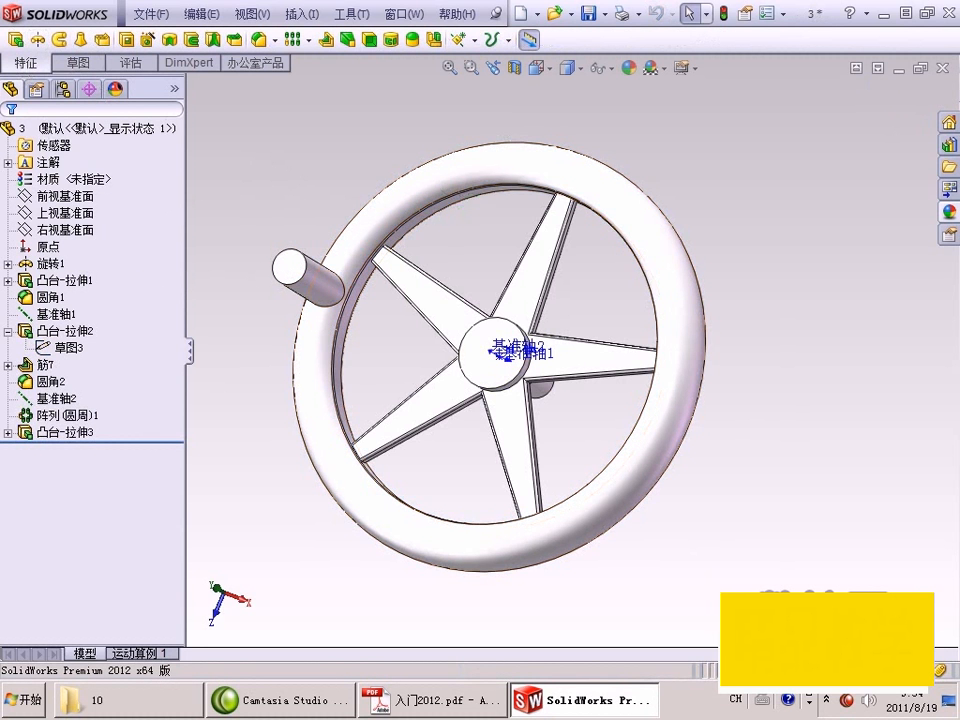
# Start creating a new document and review the part, assembly and drawing document types.
pyautogui.click(432, 700)
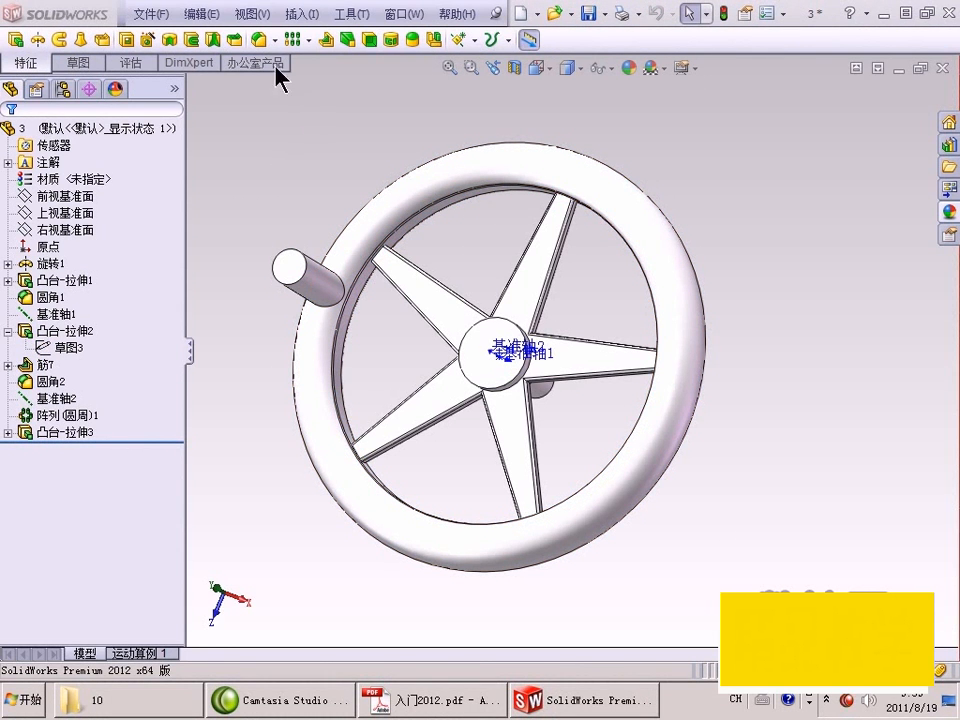
pyautogui.click(153, 15)
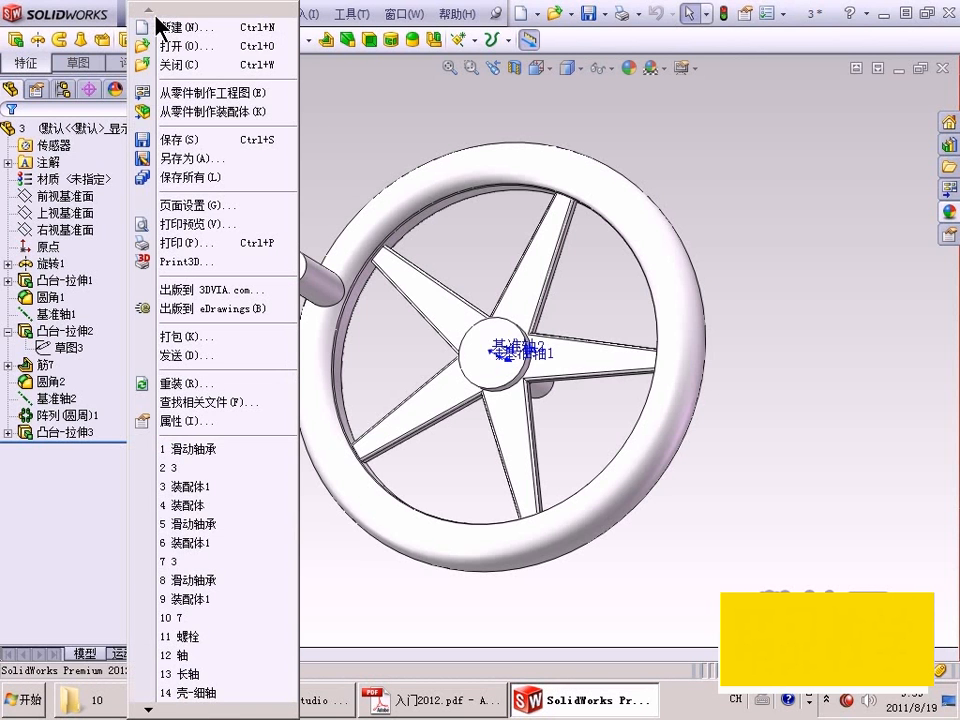
pyautogui.click(156, 30)
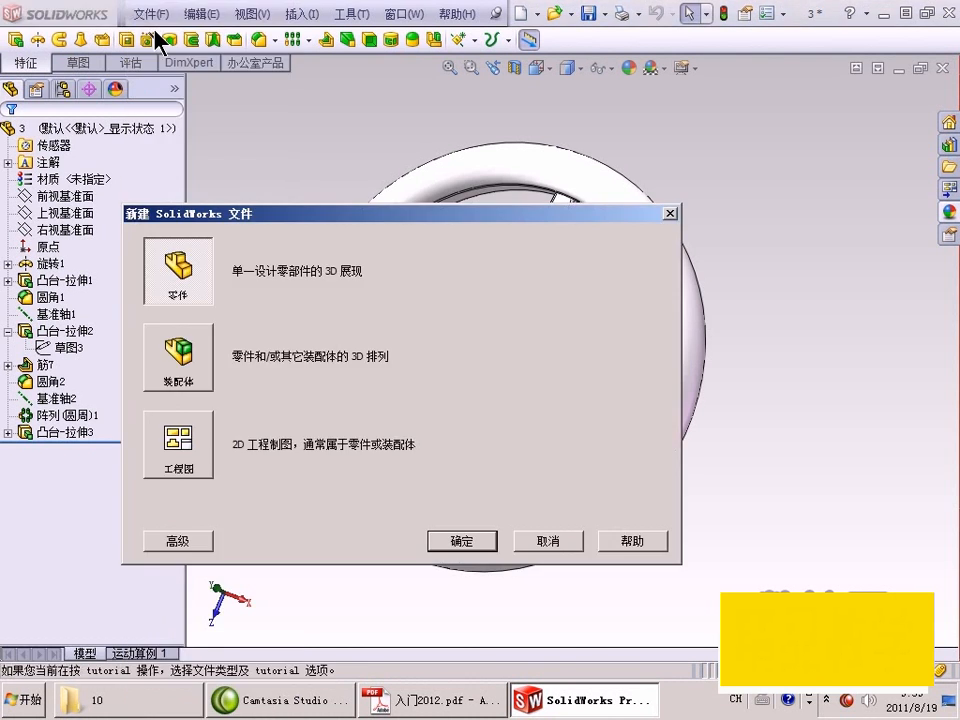
pyautogui.moveTo(318, 216); pyautogui.dragTo(380, 146)
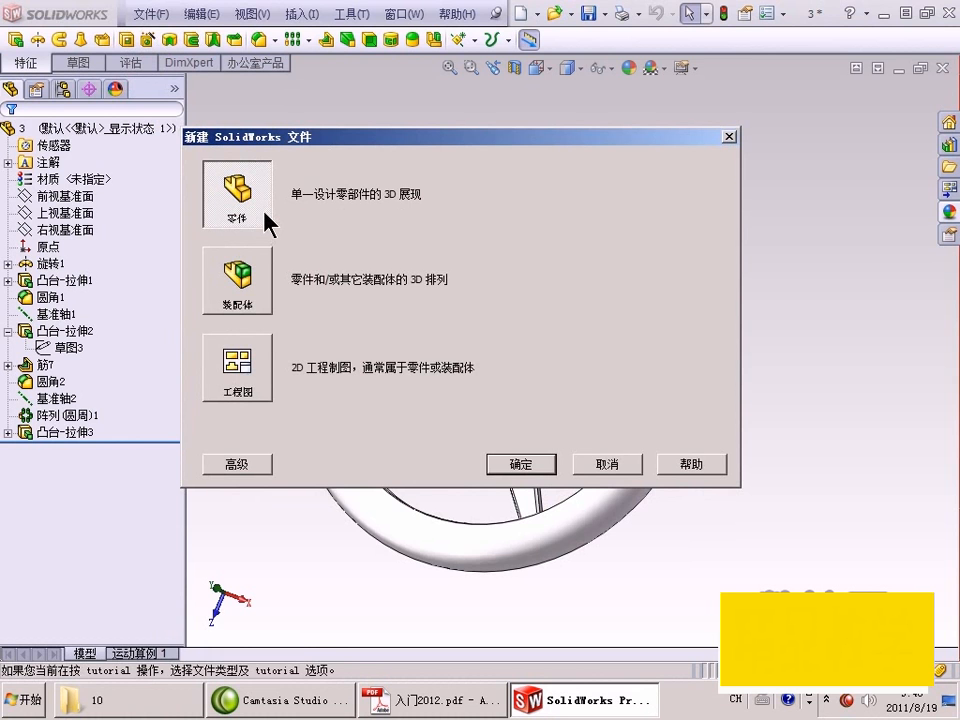
pyautogui.click(266, 280)
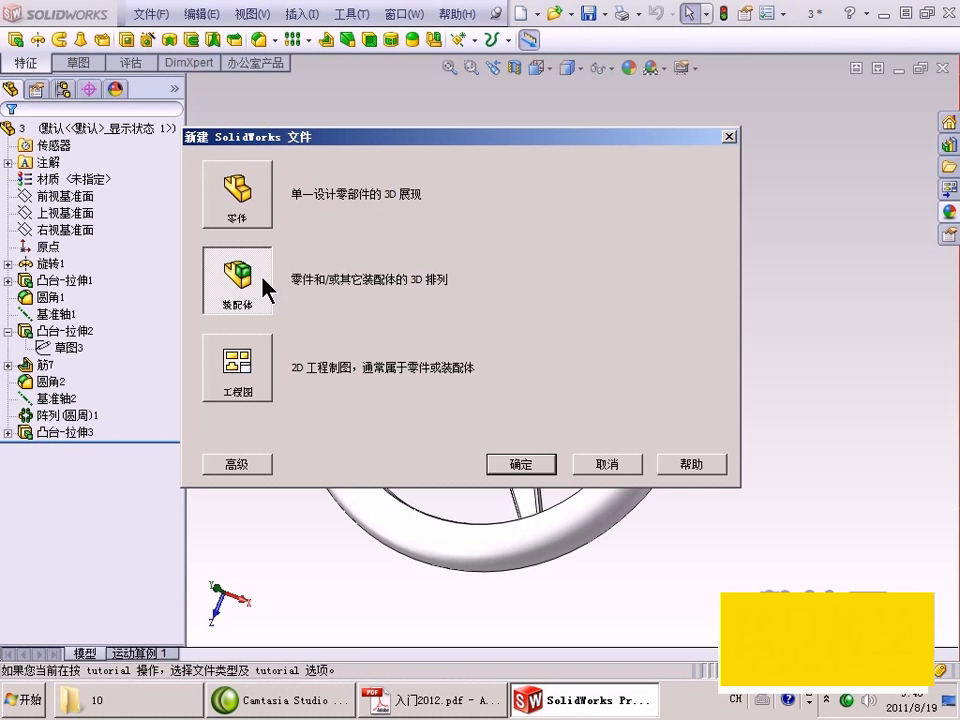
pyautogui.click(248, 378)
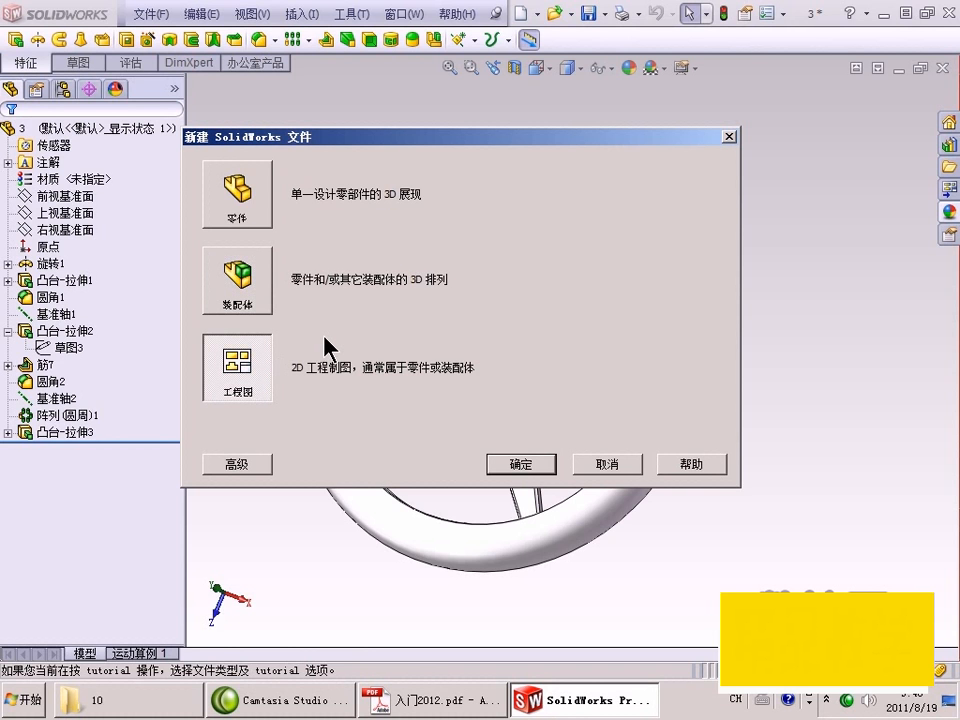
pyautogui.click(246, 189)
pyautogui.click(246, 274)
pyautogui.click(255, 205)
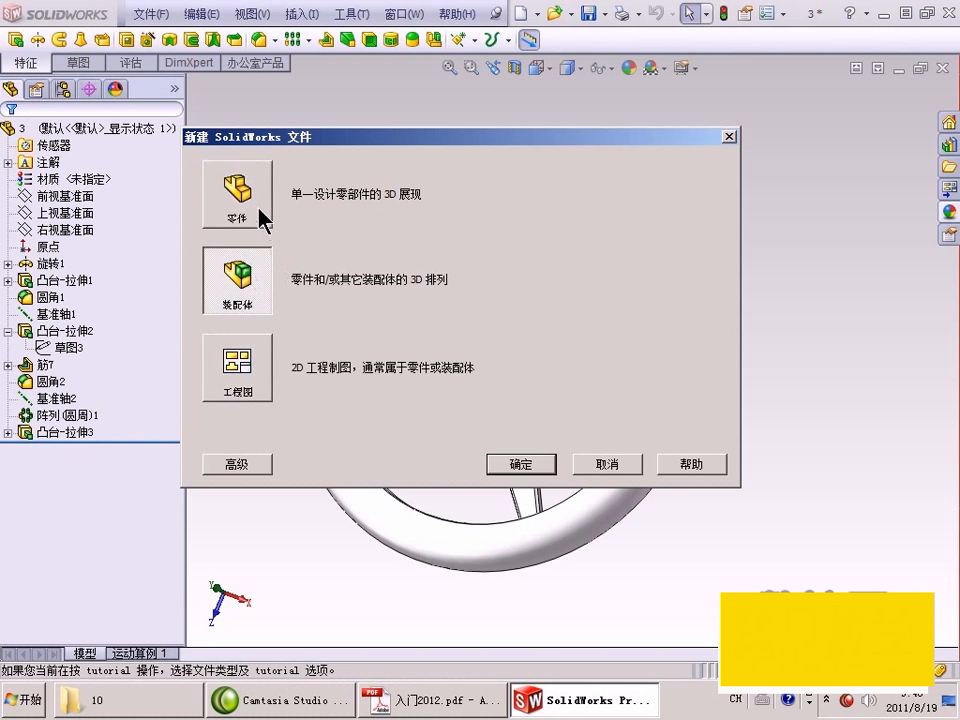
pyautogui.click(240, 370)
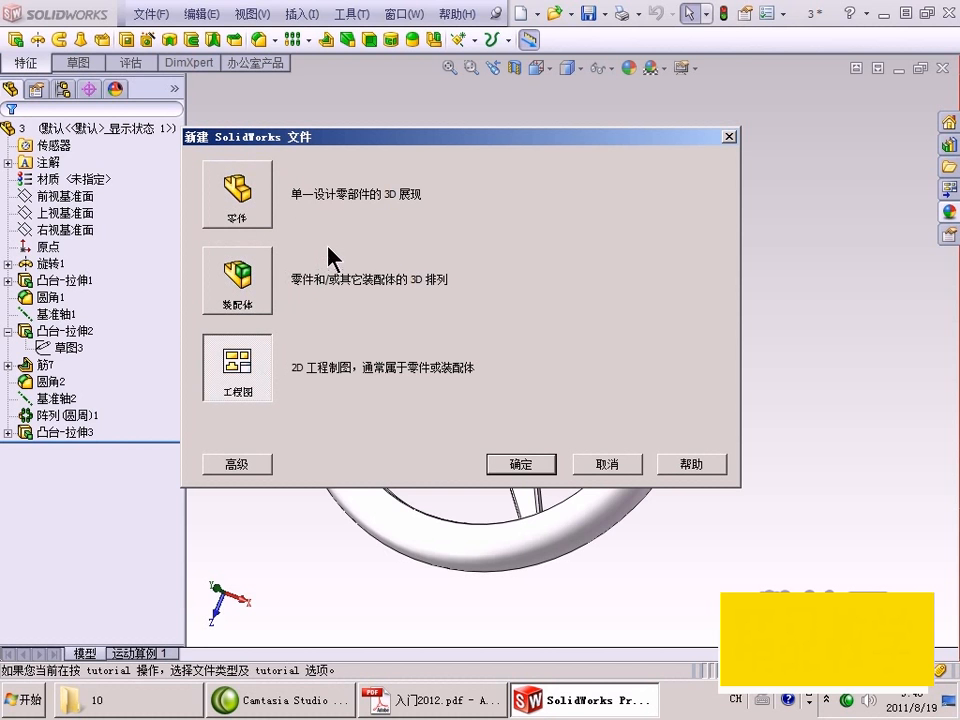
# Browse the advanced Tutorial and gb templates, preview the gb_a1 and gb_a3 drawing sheets, and return to the novice view.
pyautogui.click(264, 465)
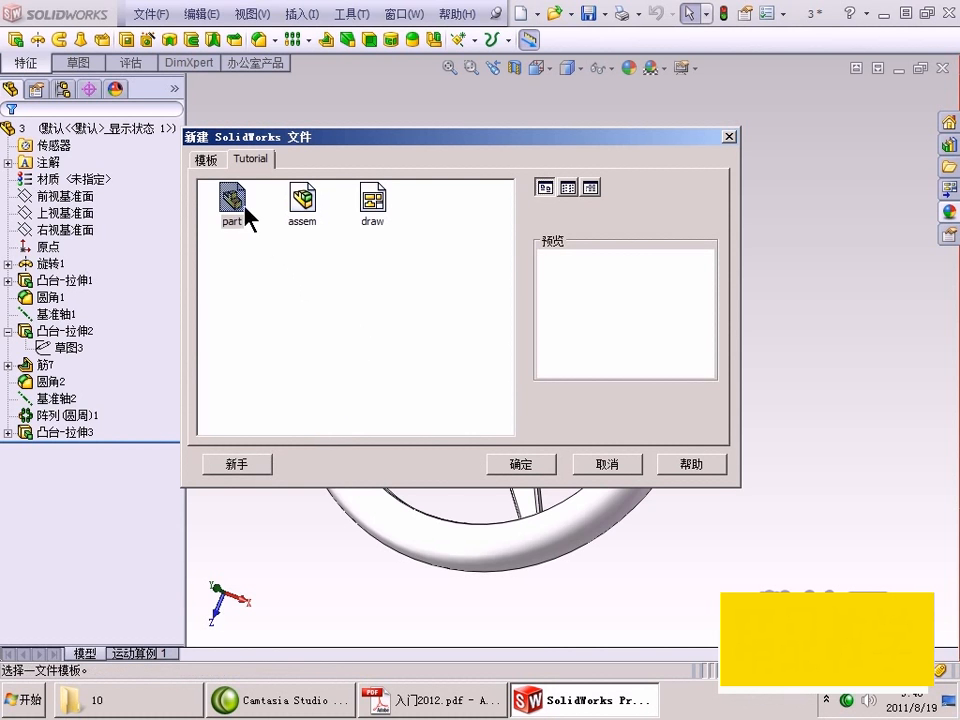
pyautogui.click(305, 200)
pyautogui.click(372, 200)
pyautogui.click(205, 160)
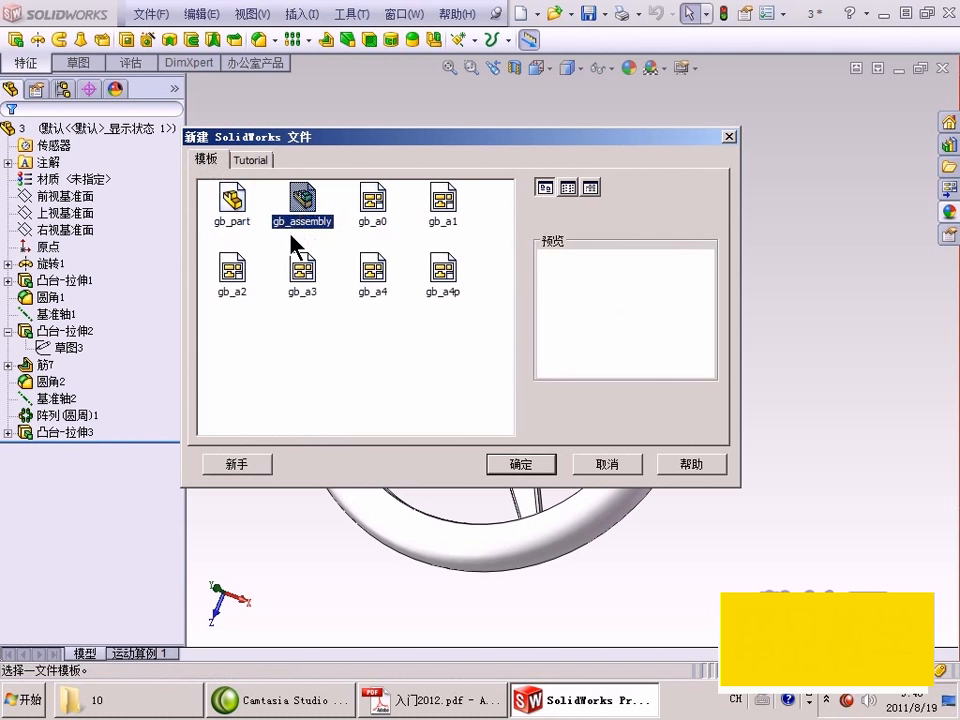
pyautogui.click(230, 208)
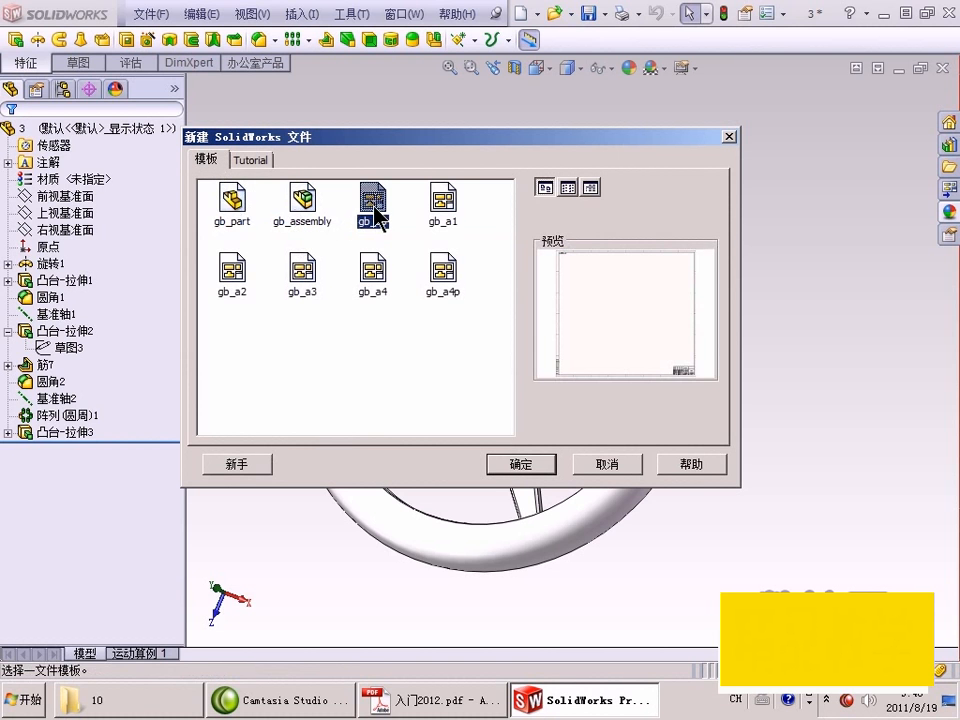
pyautogui.click(450, 210)
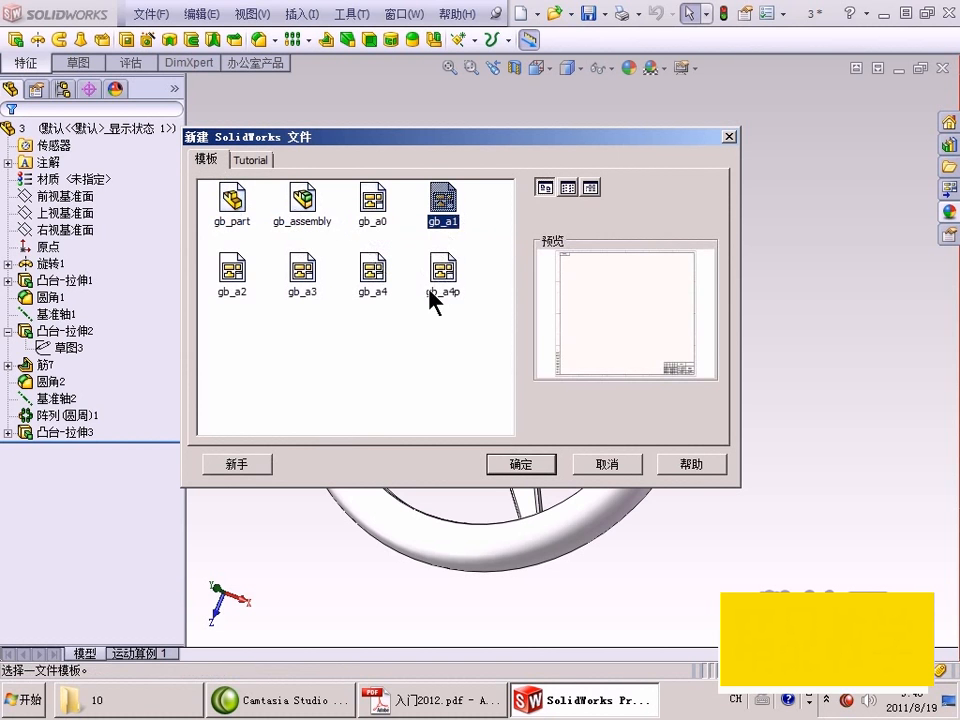
pyautogui.click(303, 275)
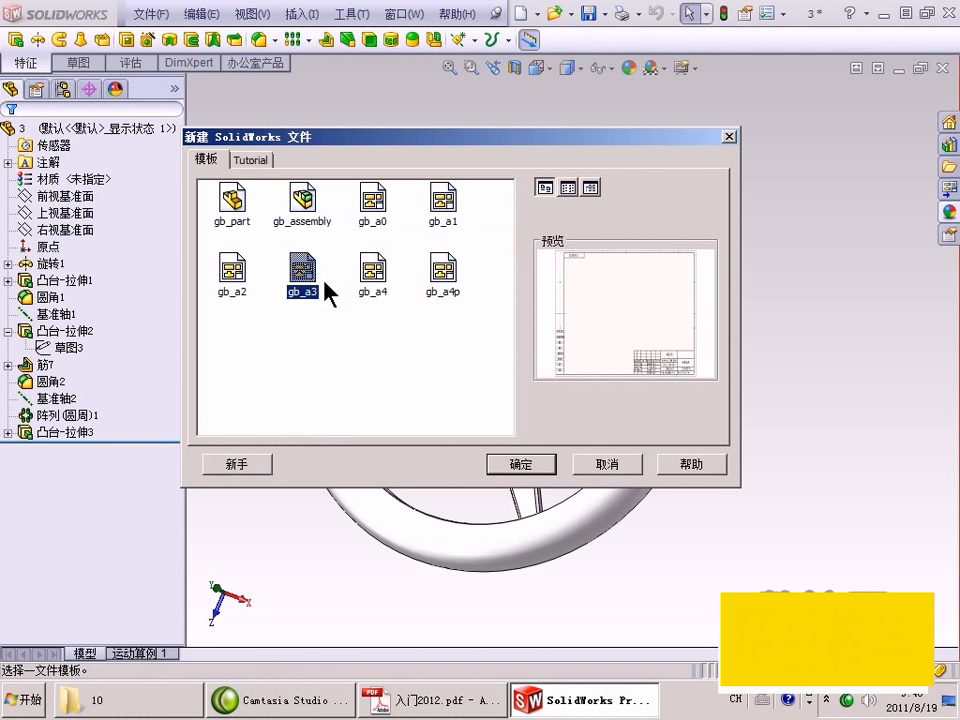
pyautogui.click(240, 465)
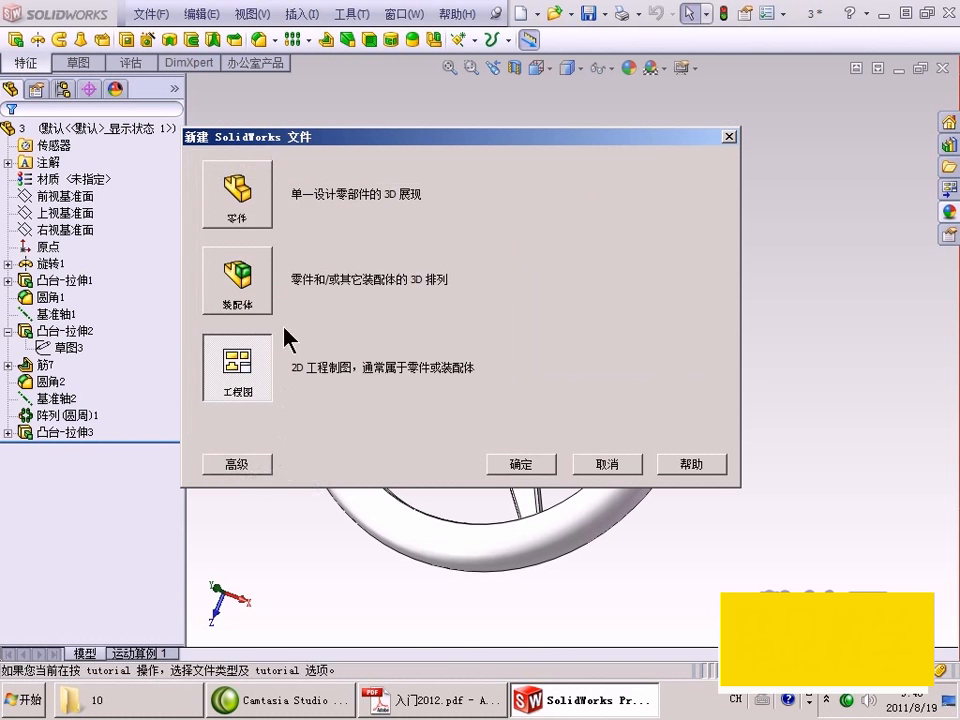
# Create a new part document (零件).
pyautogui.click(258, 210)
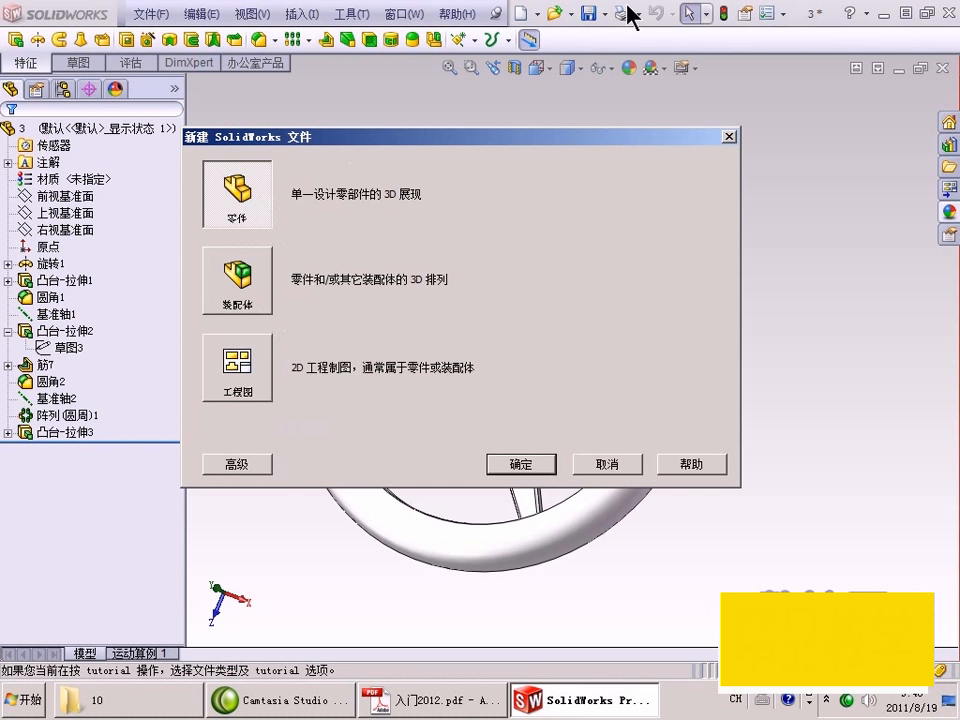
pyautogui.hotkey('alt', 'Tab')
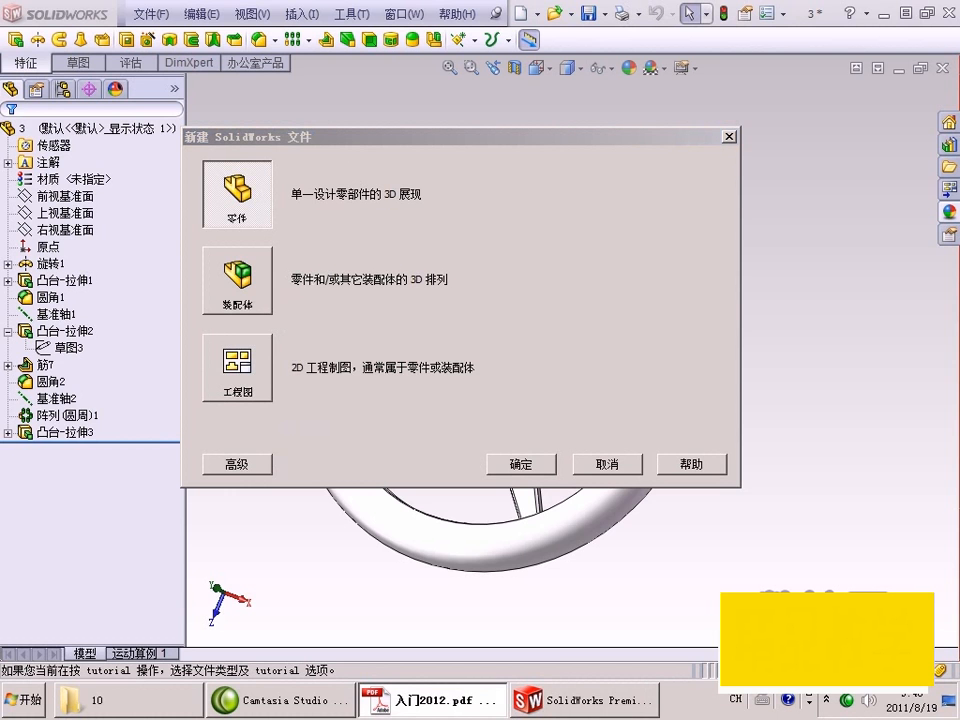
pyautogui.click(242, 189)
pyautogui.click(521, 464)
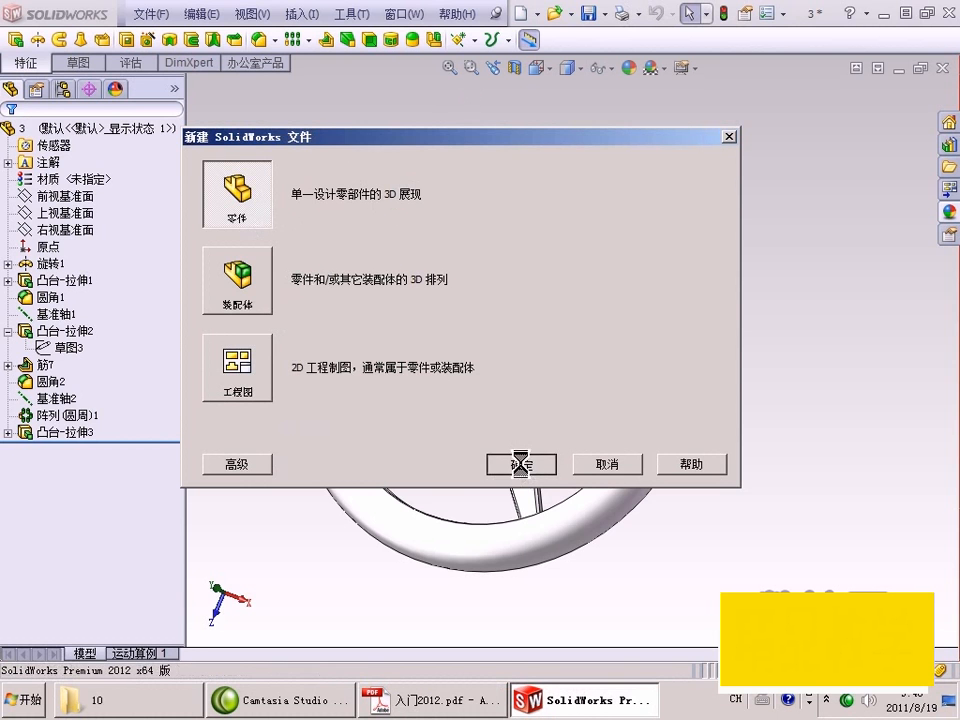
# Examine the empty part's origin and highlight its front, top and right reference planes in turn.
pyautogui.moveTo(534, 283); pyautogui.dragTo(574, 257, button='middle')
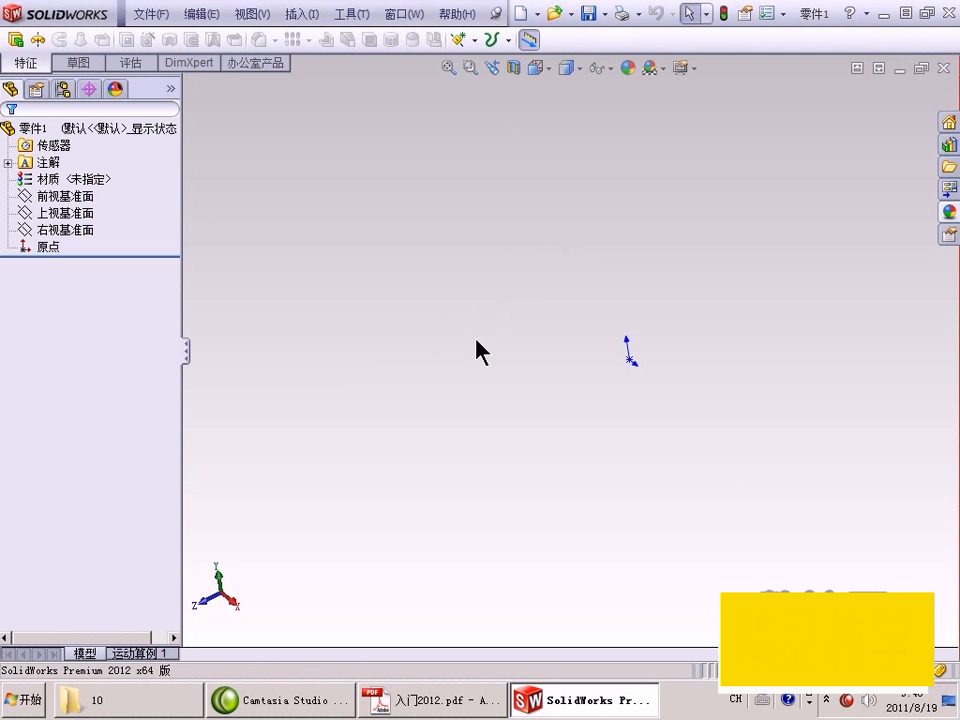
pyautogui.moveTo(519, 336)
pyautogui.mouseDown(button='middle')
pyautogui.moveTo(484, 367)
pyautogui.moveTo(532, 322)
pyautogui.mouseUp(button='middle')
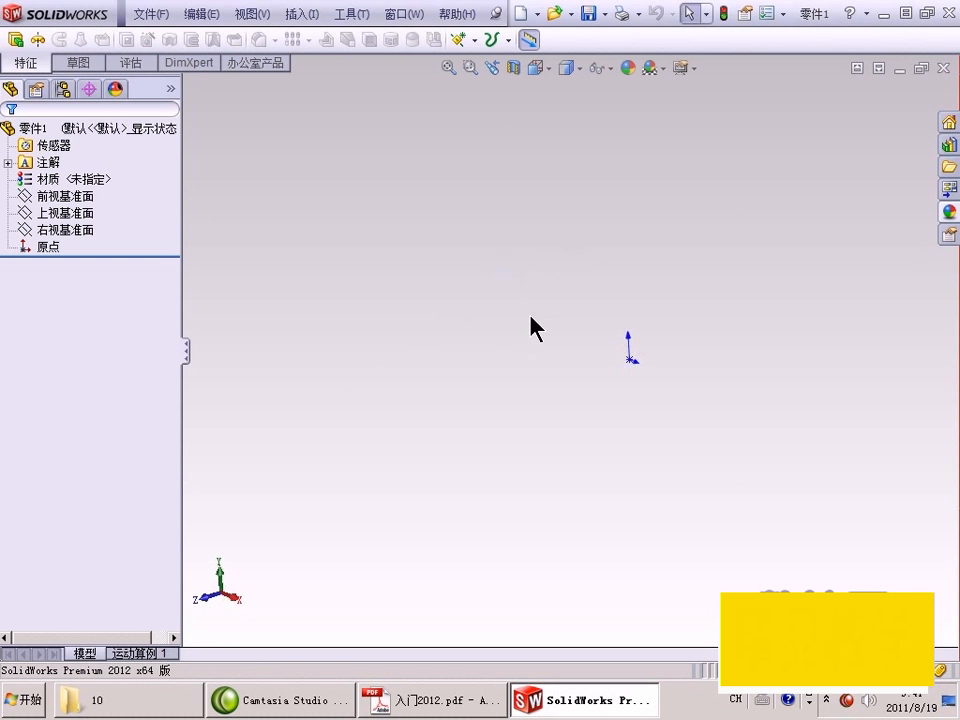
pyautogui.click(78, 196)
pyautogui.click(80, 213)
pyautogui.click(82, 230)
pyautogui.click(289, 283)
pyautogui.moveTo(268, 276); pyautogui.dragTo(352, 270, button='middle')
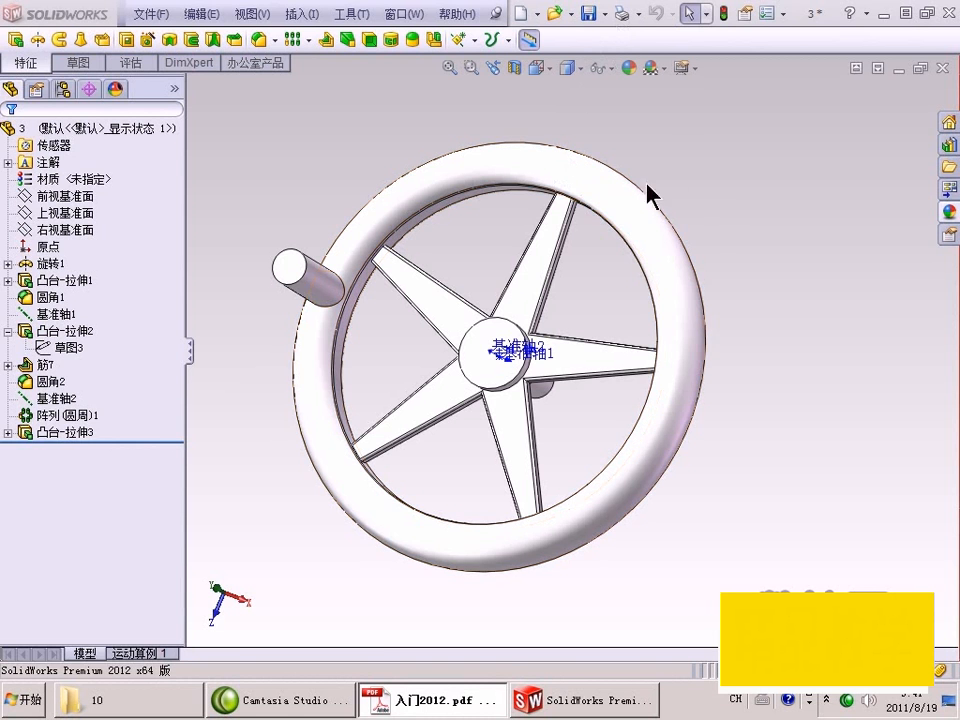
# Inspect a handwheel spoke up close, selecting its fillet face, adjoining long edge and corner vertex at the rim in turn.
pyautogui.click(690, 182)
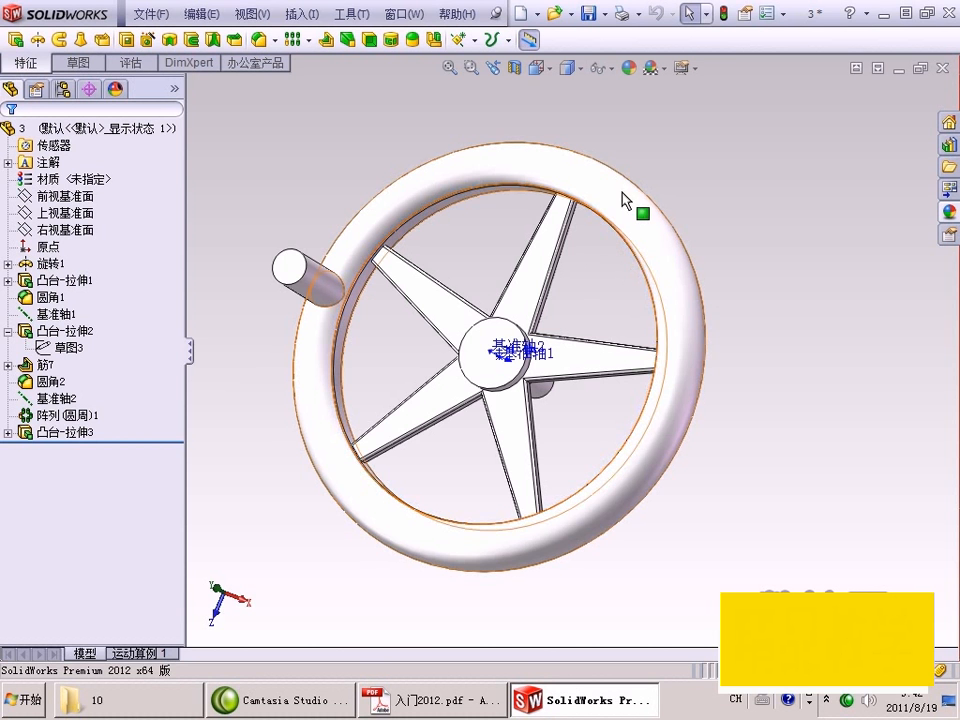
pyautogui.scroll(-5, 585, 278)
pyautogui.scroll(-5, 585, 278)
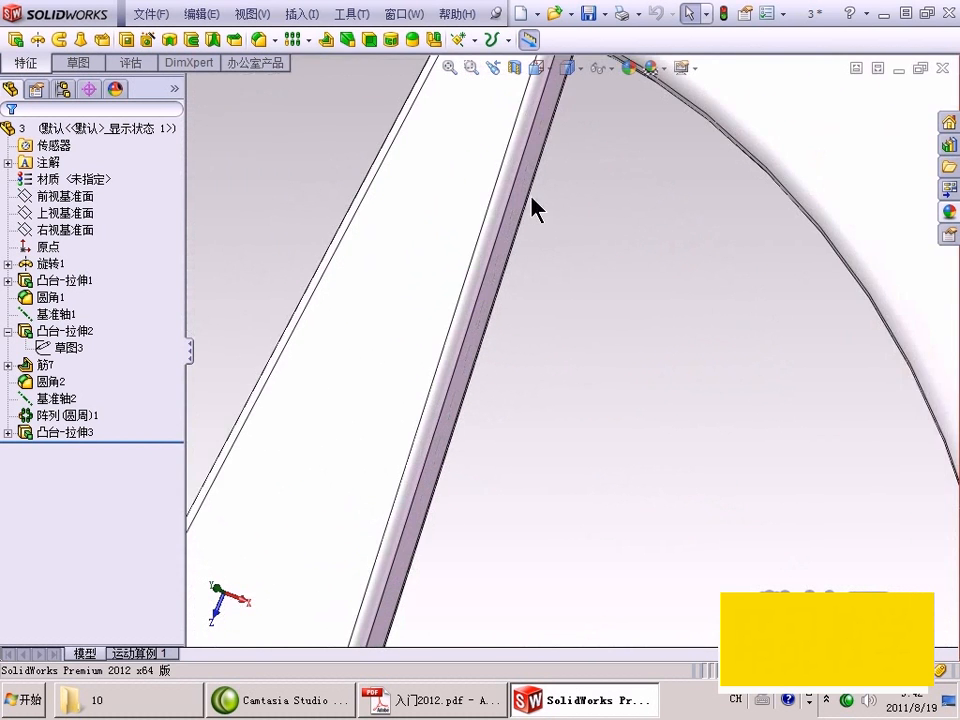
pyautogui.click(493, 229)
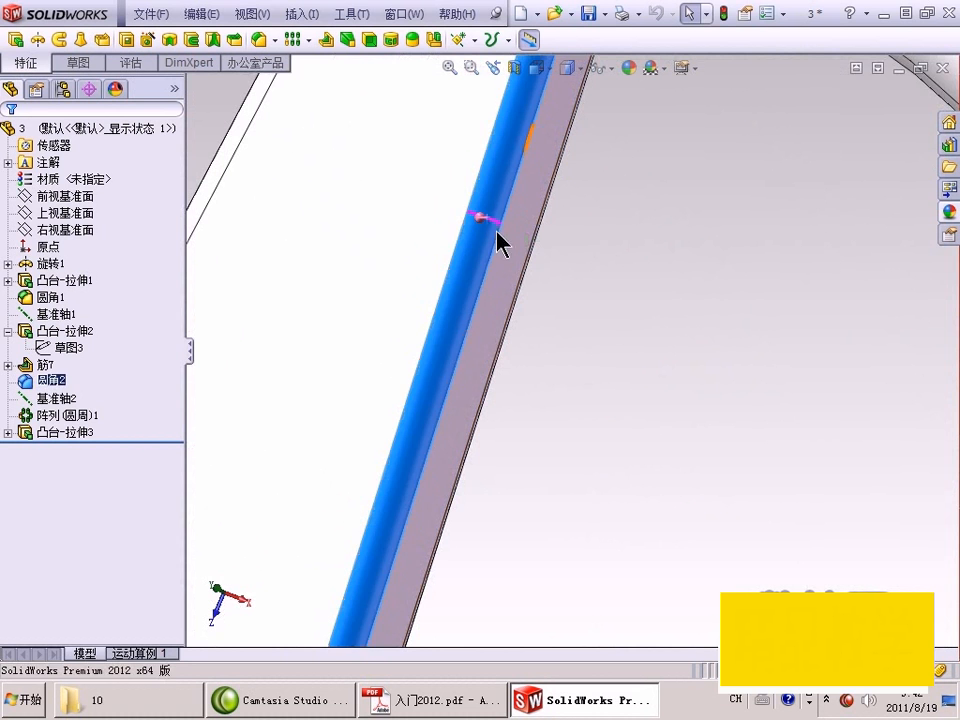
pyautogui.click(500, 251)
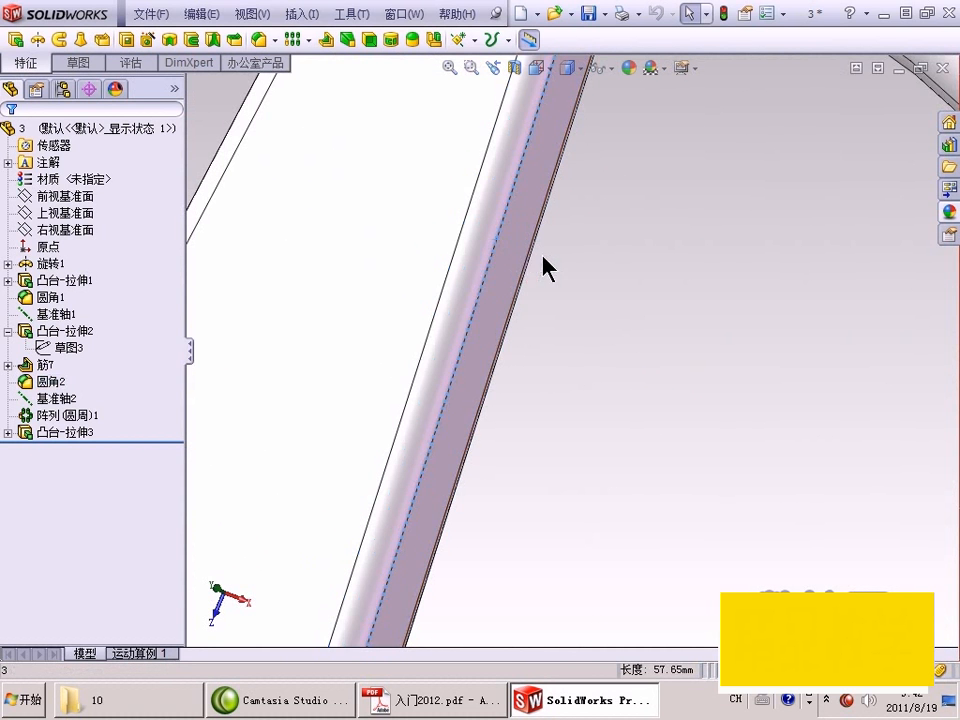
pyautogui.scroll(3, 575, 230)
pyautogui.scroll(-5, 591, 197)
pyautogui.click(578, 236)
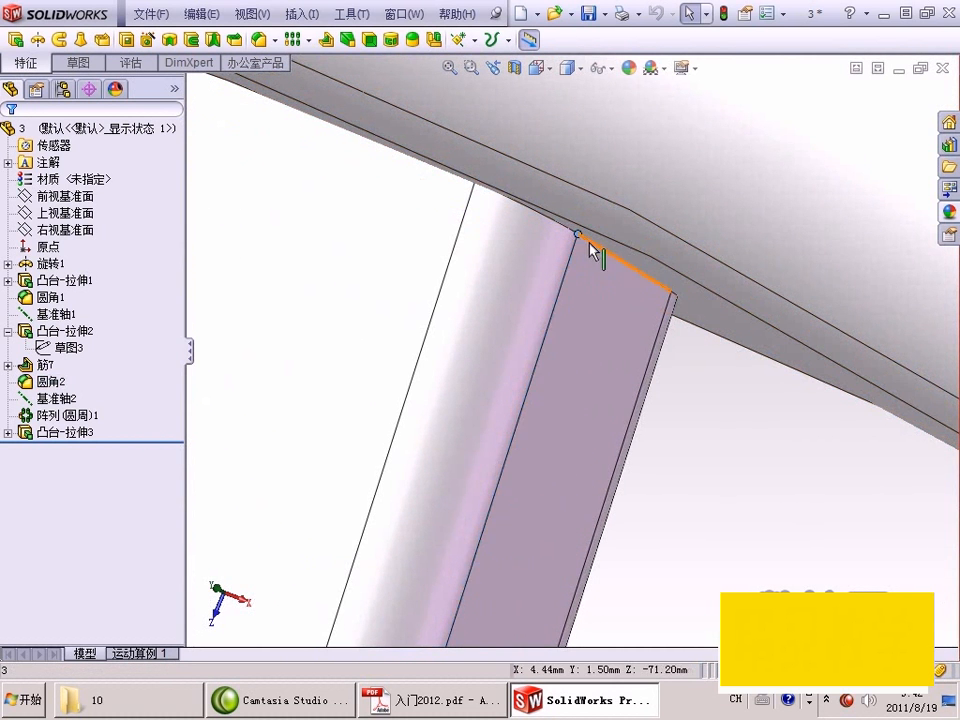
pyautogui.scroll(3, 688, 357)
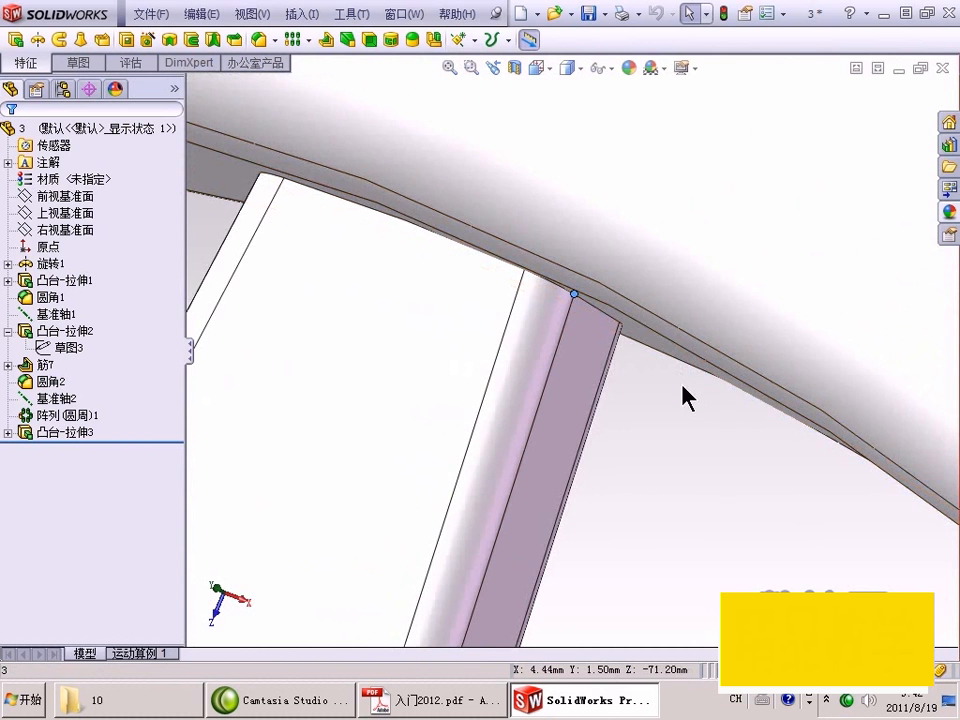
# Select the midpoint of the long fillet edge on the handwheel spoke and inspect its location along the spoke.
pyautogui.scroll(3, 633, 466)
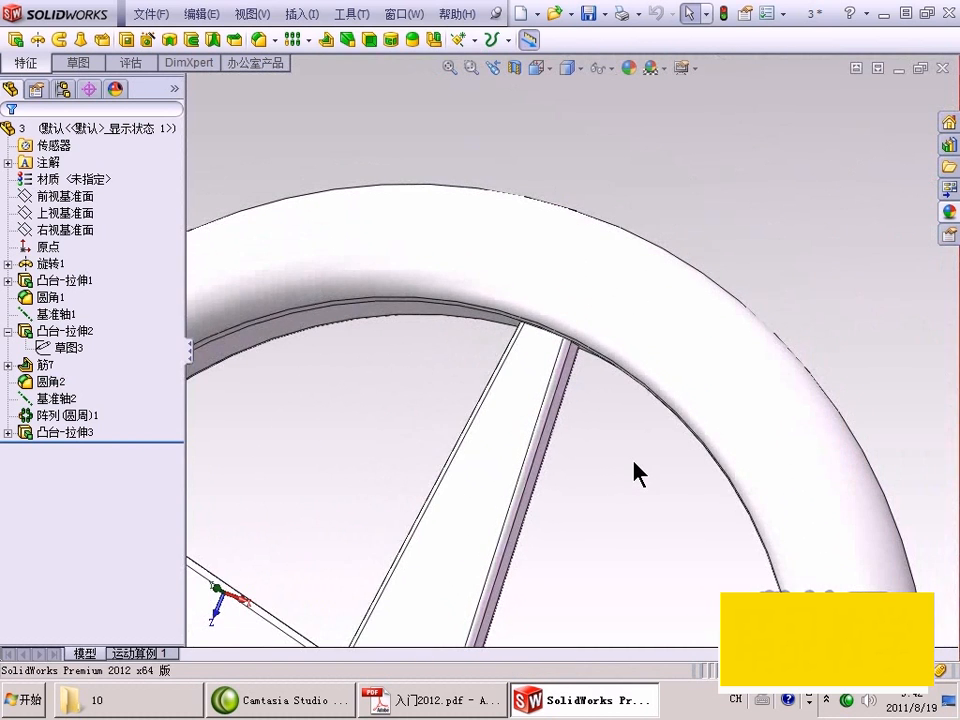
pyautogui.scroll(4, 634, 462)
pyautogui.scroll(-4, 619, 474)
pyautogui.moveTo(602, 416); pyautogui.dragTo(555, 370, button='middle')
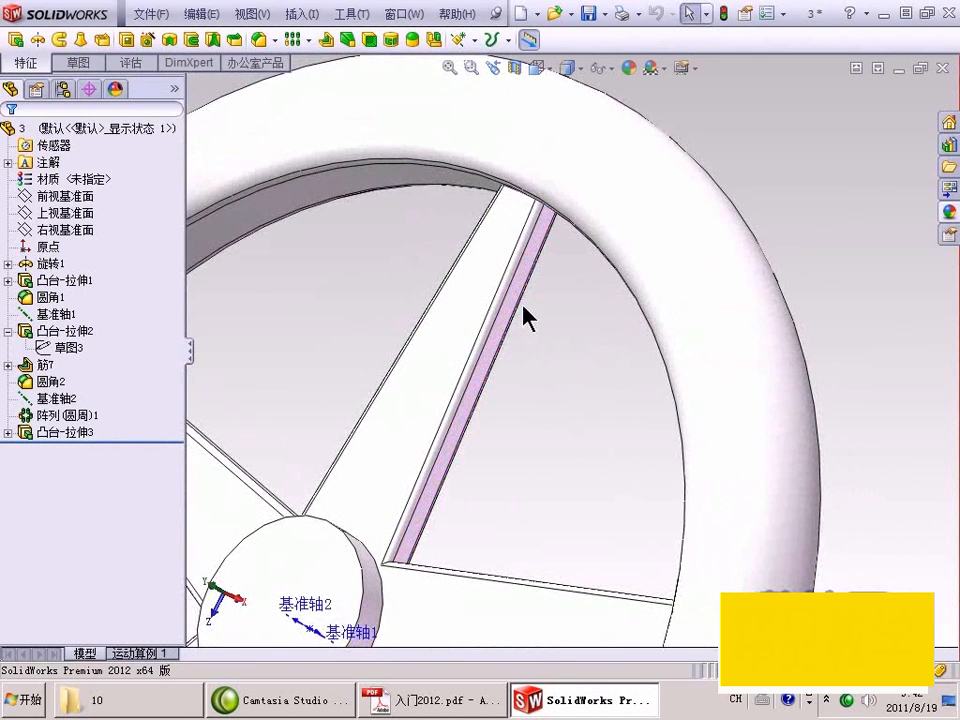
pyautogui.scroll(-4, 513, 307)
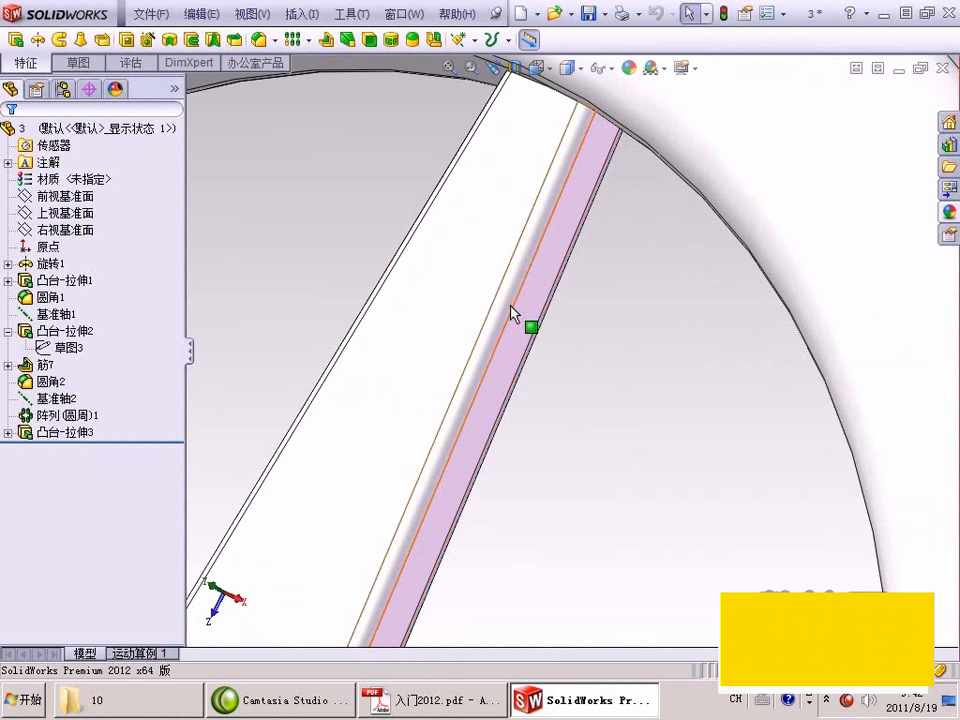
pyautogui.scroll(-2, 513, 313)
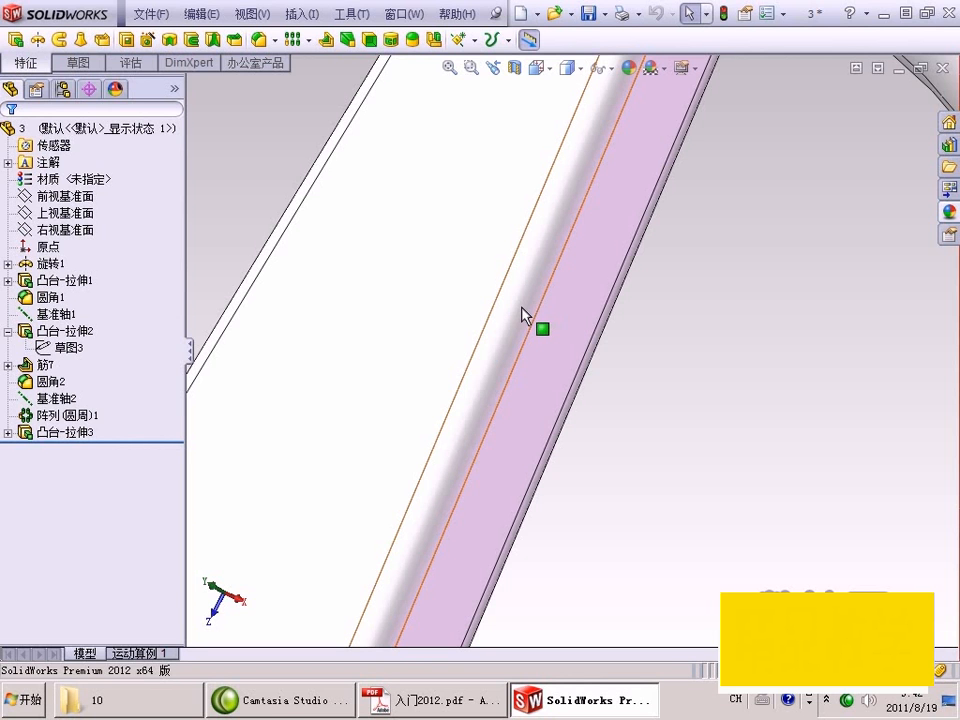
pyautogui.scroll(5, 525, 315)
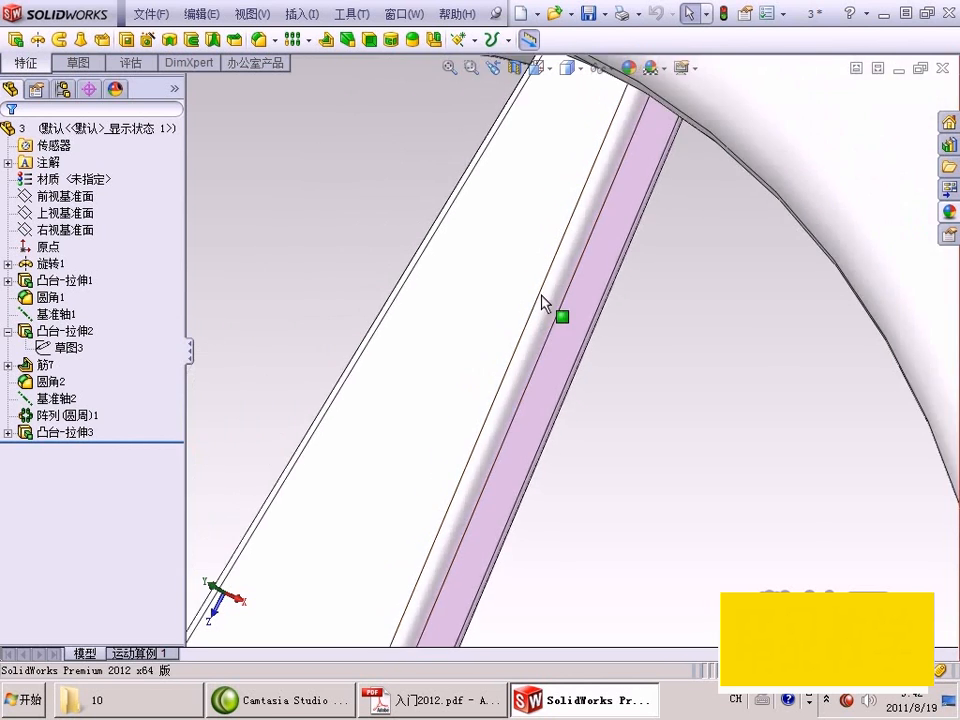
pyautogui.scroll(-5, 650, 102)
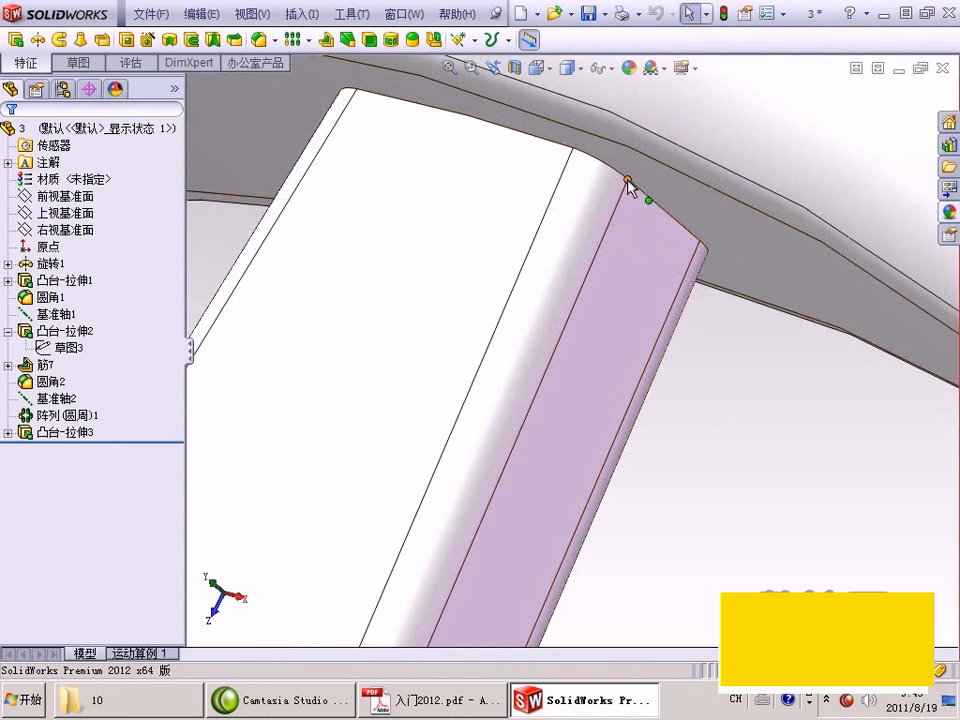
pyautogui.rightClick(593, 267)
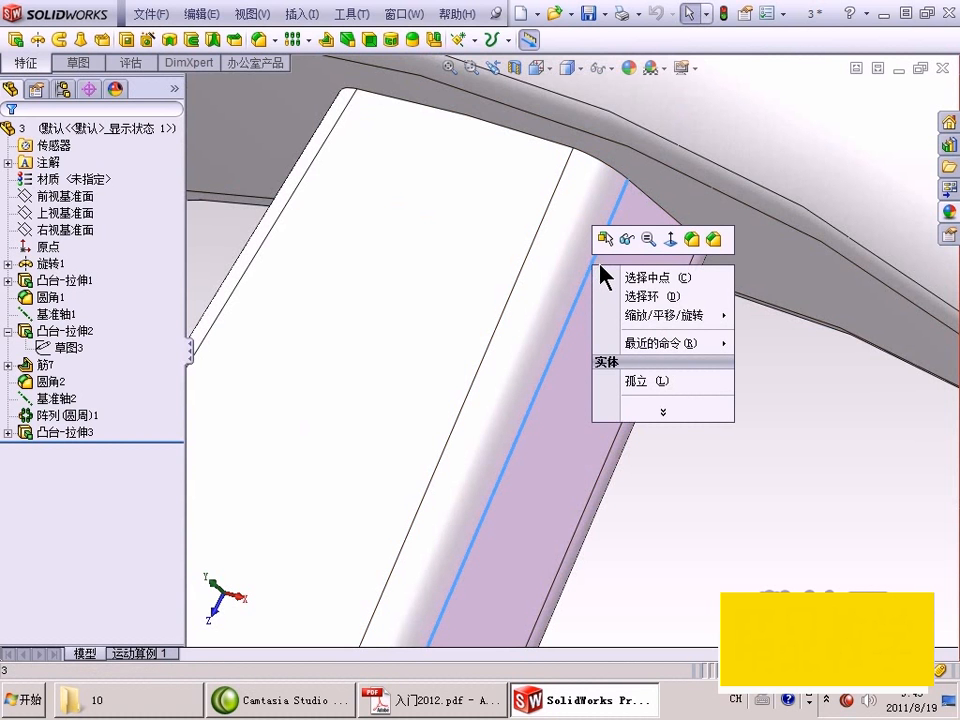
pyautogui.click(632, 279)
pyautogui.scroll(5, 654, 360)
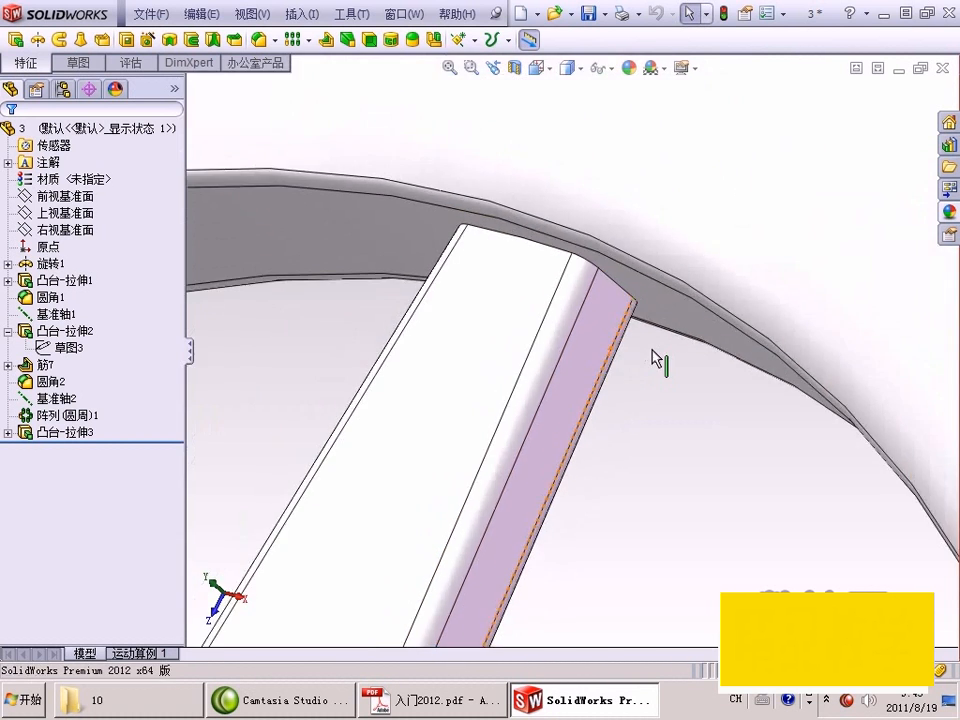
pyautogui.scroll(-6, 535, 450)
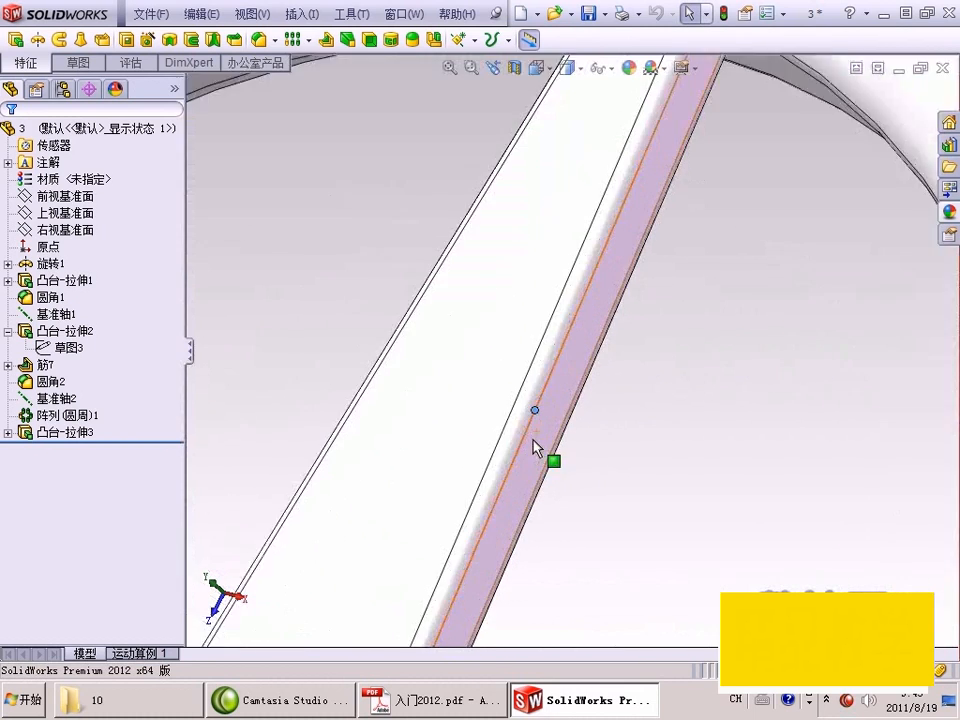
pyautogui.scroll(3, 540, 412)
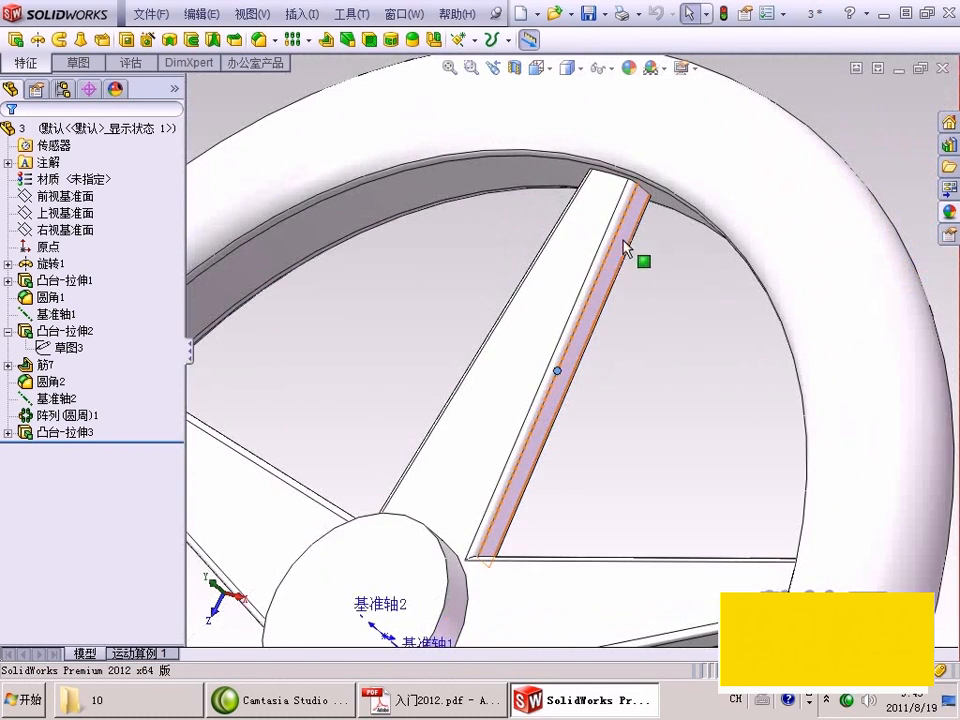
# Examine the full set of context commands available for the same spoke edge, then dismiss them.
pyautogui.moveTo(627, 449); pyautogui.dragTo(640, 410, button='middle')
pyautogui.scroll(-2, 546, 411)
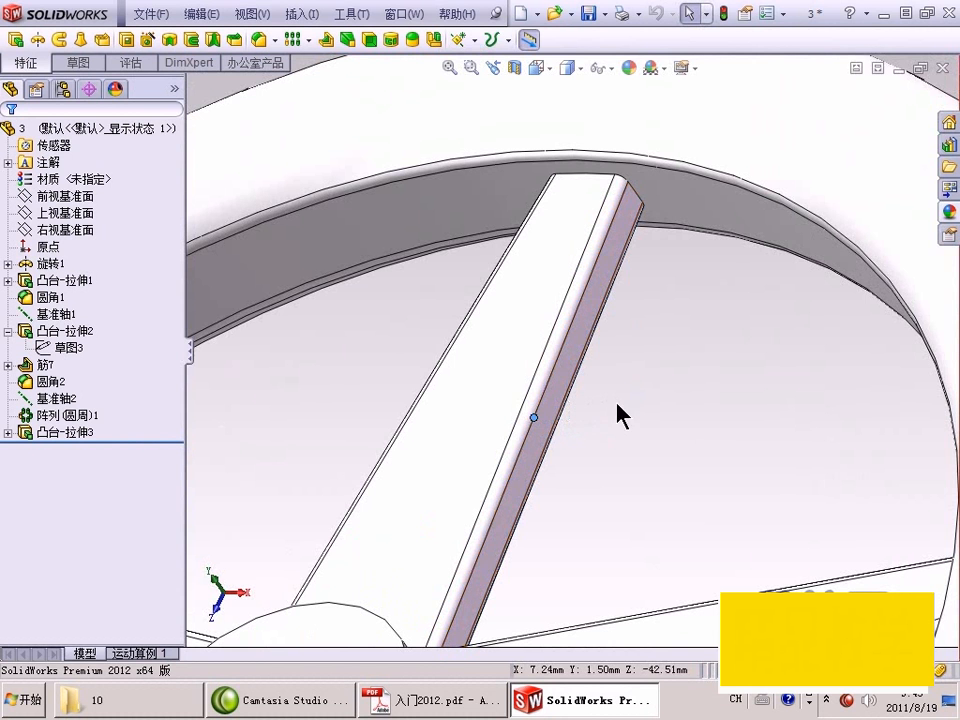
pyautogui.rightClick(558, 376)
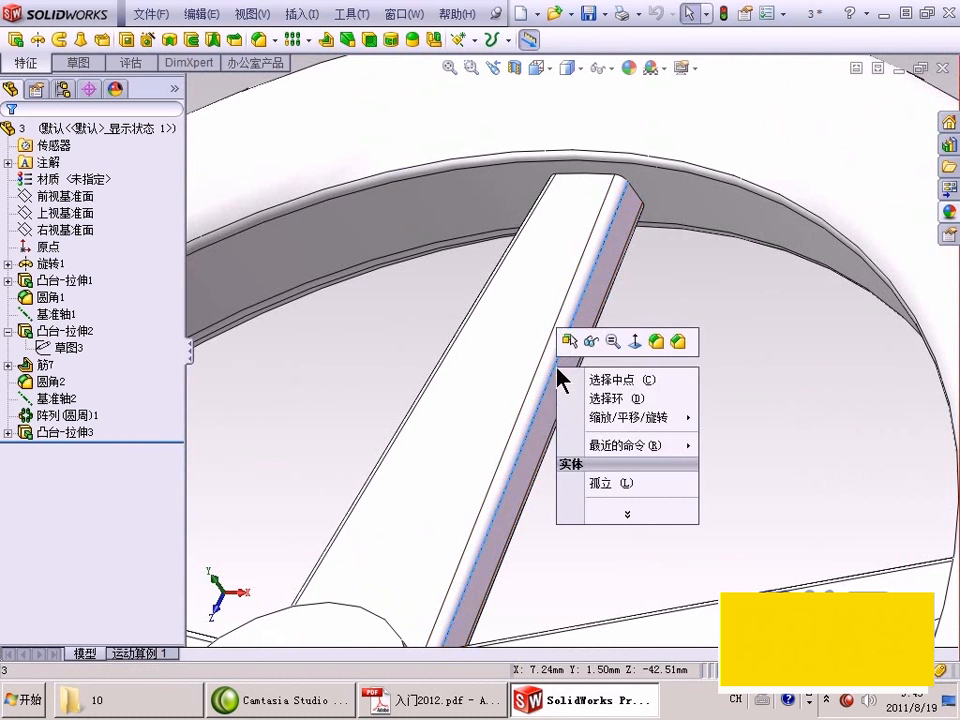
pyautogui.click(628, 514)
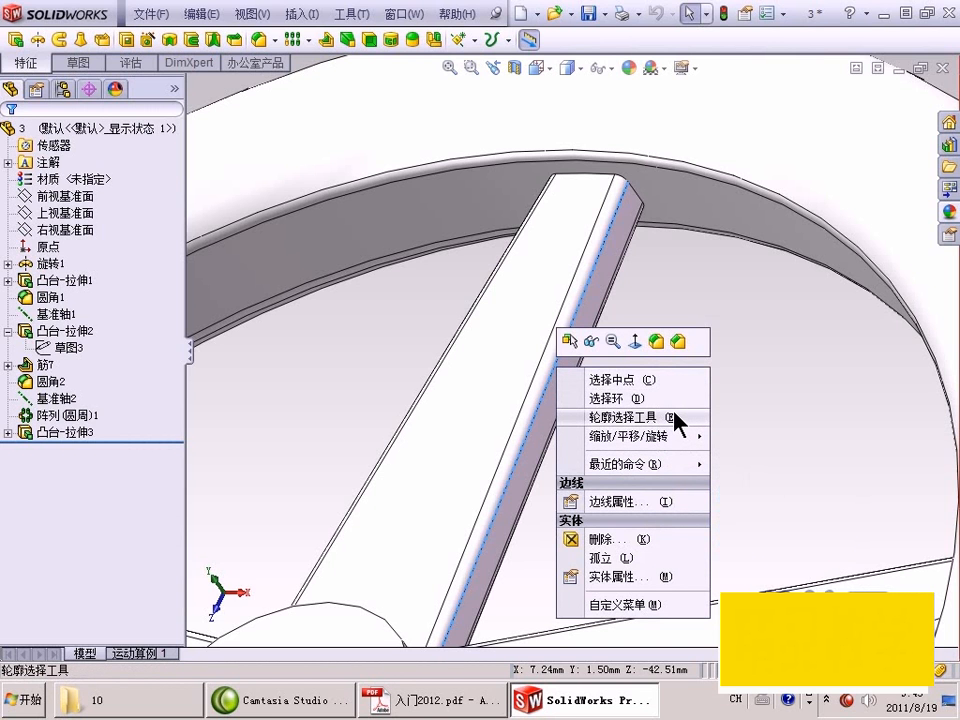
pyautogui.hotkey('alt', 'Tab')
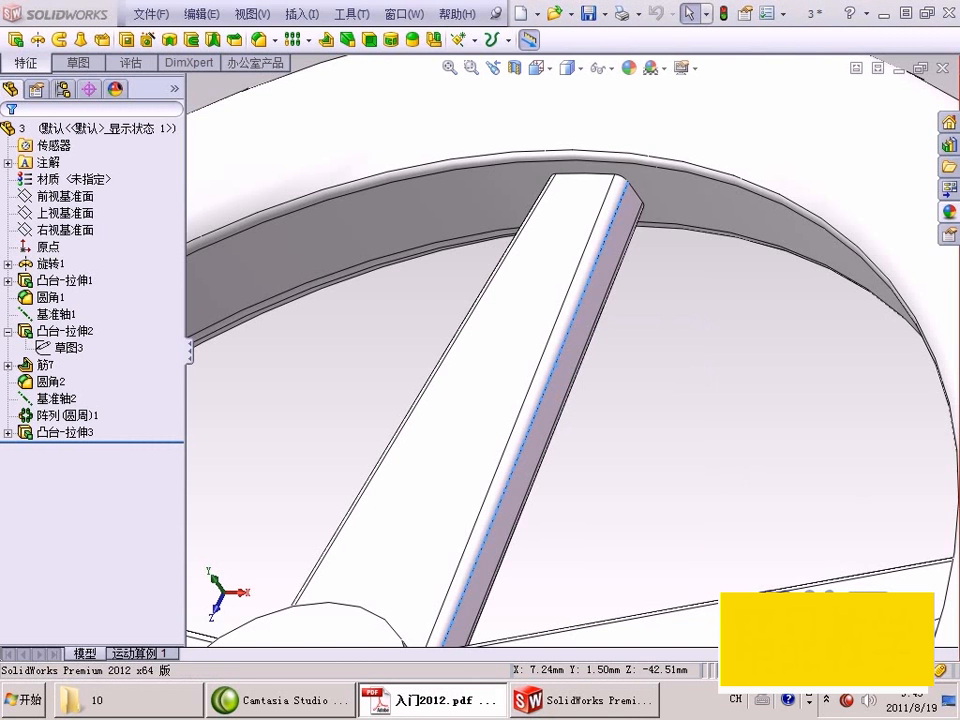
# Bring the whole handwheel into view and display it with hidden lines removed.
pyautogui.scroll(3, 645, 377)
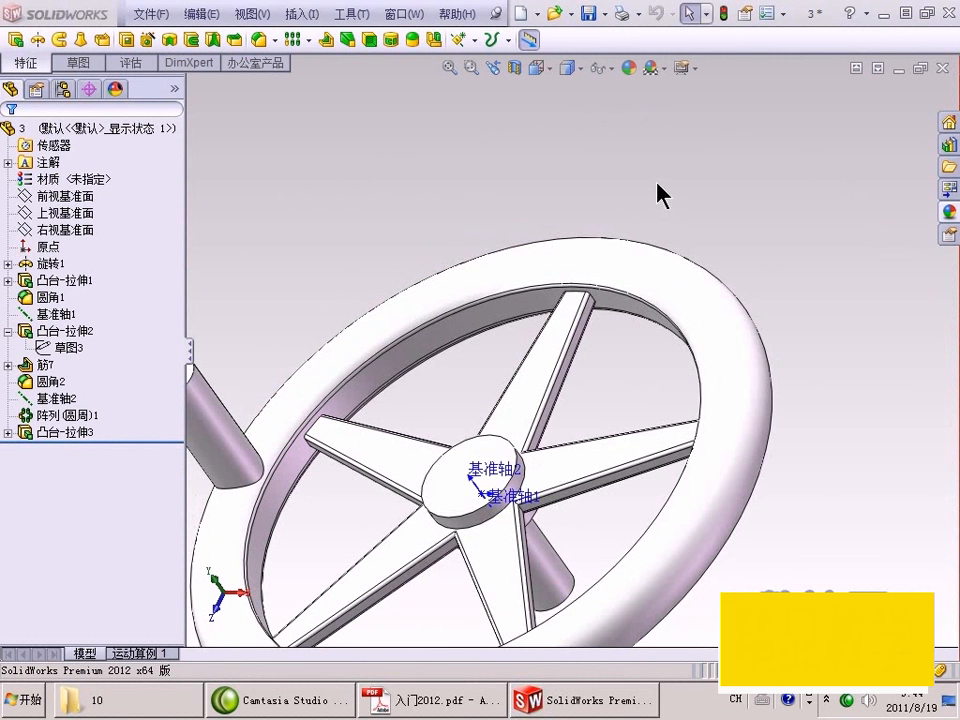
pyautogui.scroll(3, 666, 363)
pyautogui.scroll(-1, 619, 388)
pyautogui.moveTo(619, 388); pyautogui.dragTo(583, 363, button='middle')
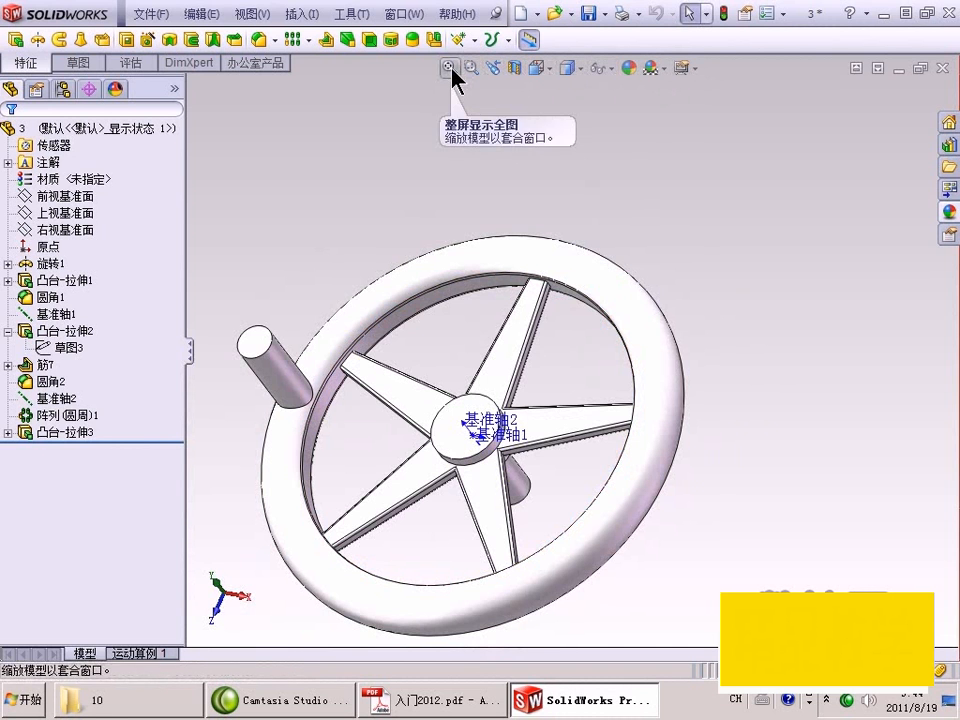
pyautogui.click(580, 68)
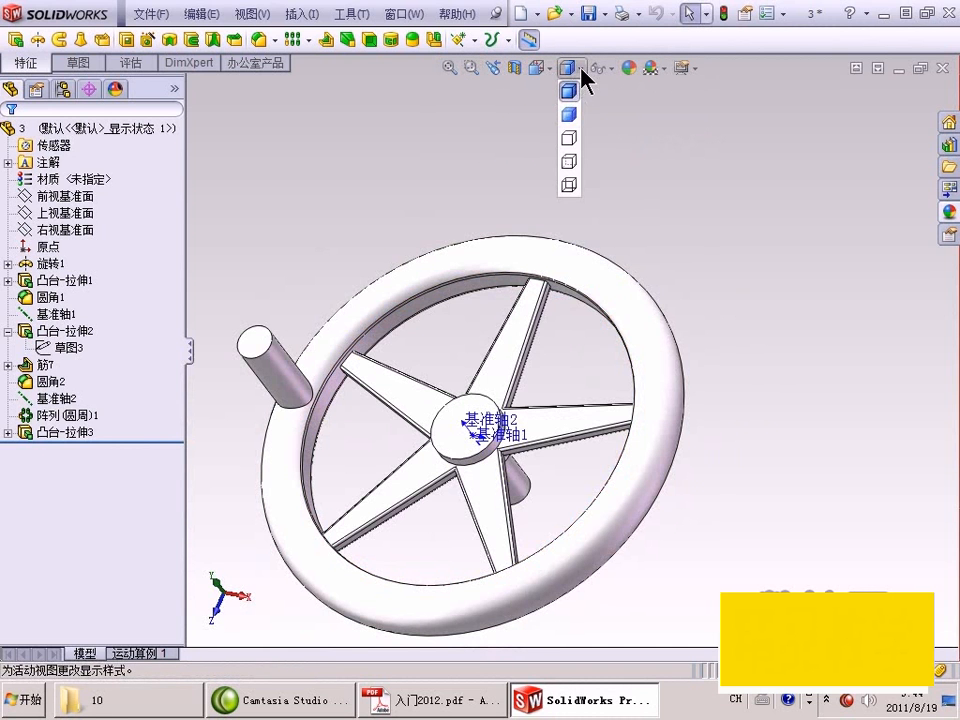
pyautogui.click(570, 139)
pyautogui.moveTo(570, 170); pyautogui.dragTo(602, 212, button='middle')
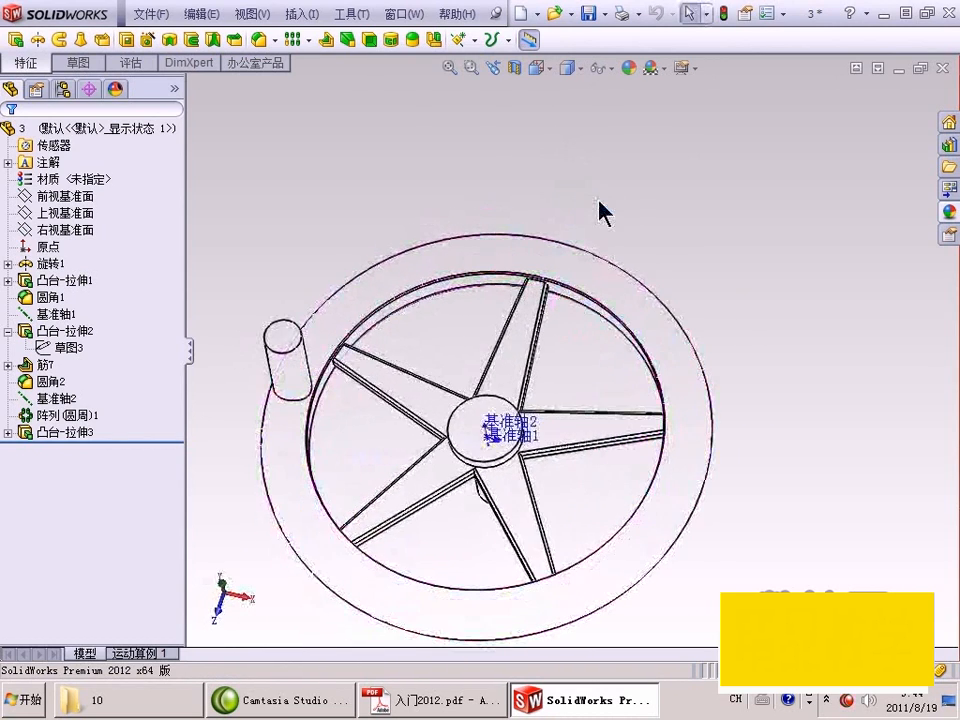
# Display the handwheel with hidden lines visible and inspect the hub and spokes.
pyautogui.click(582, 70)
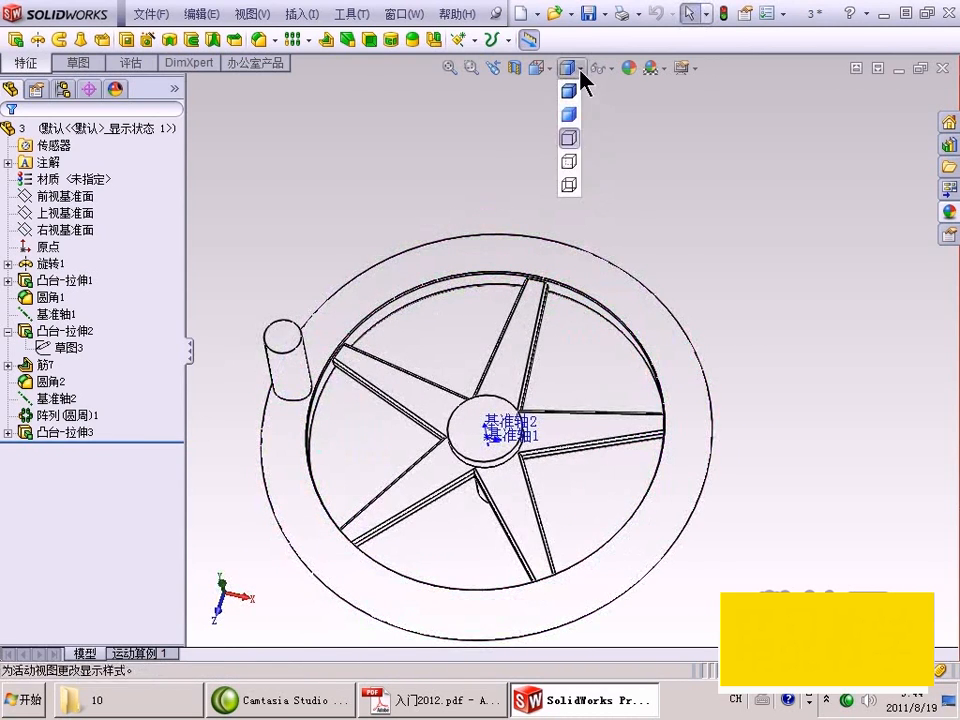
pyautogui.click(570, 163)
pyautogui.scroll(-10, 508, 371)
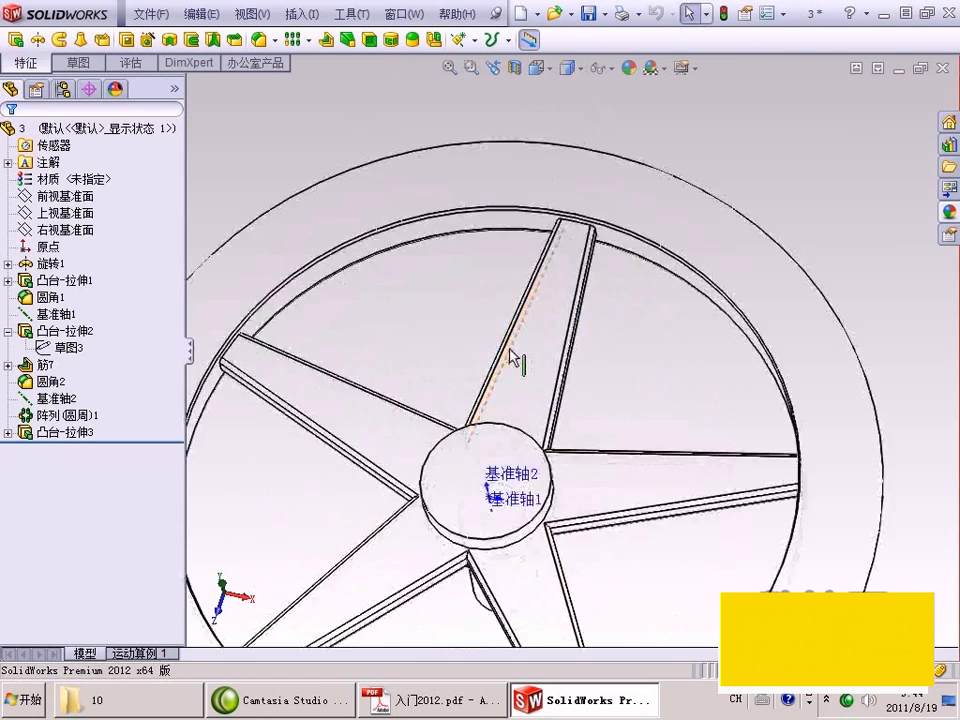
pyautogui.moveTo(767, 364); pyautogui.dragTo(672, 233, button='middle')
pyautogui.scroll(6, 671, 233)
# Return the handwheel to the shaded-with-edges display style and view it from an angle.
pyautogui.click(577, 68)
pyautogui.click(578, 90)
pyautogui.moveTo(579, 118)
pyautogui.mouseDown(button='middle')
pyautogui.moveTo(649, 214)
pyautogui.moveTo(643, 240)
pyautogui.mouseUp(button='middle')
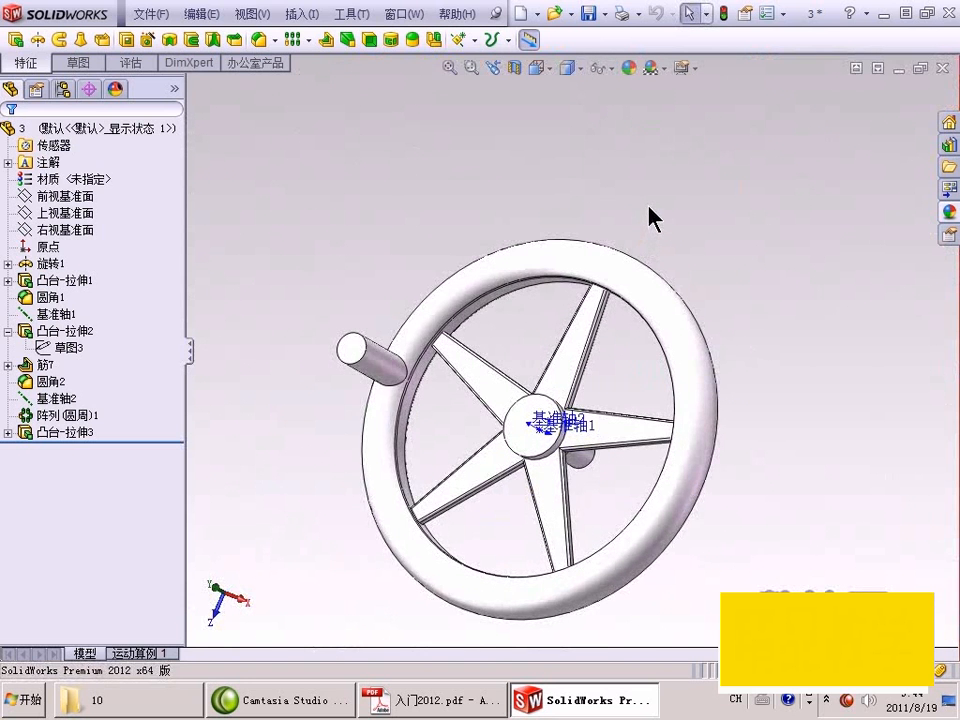
pyautogui.moveTo(649, 216); pyautogui.dragTo(628, 225, button='middle')
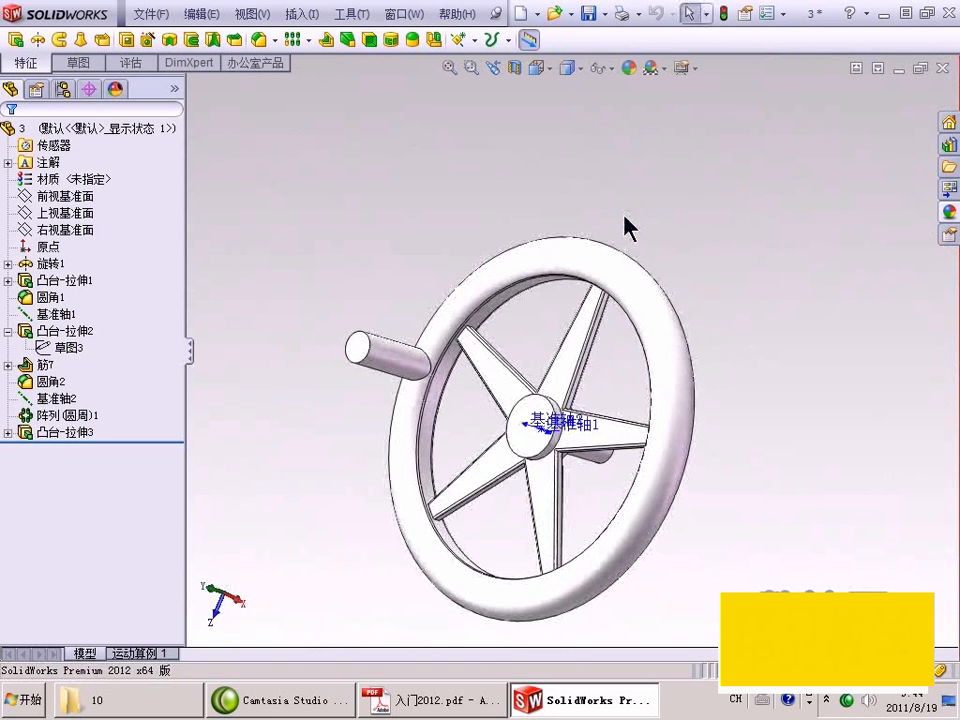
# Orient the handwheel to the front view (前视), then to the isometric view (等轴测).
pyautogui.click(552, 68)
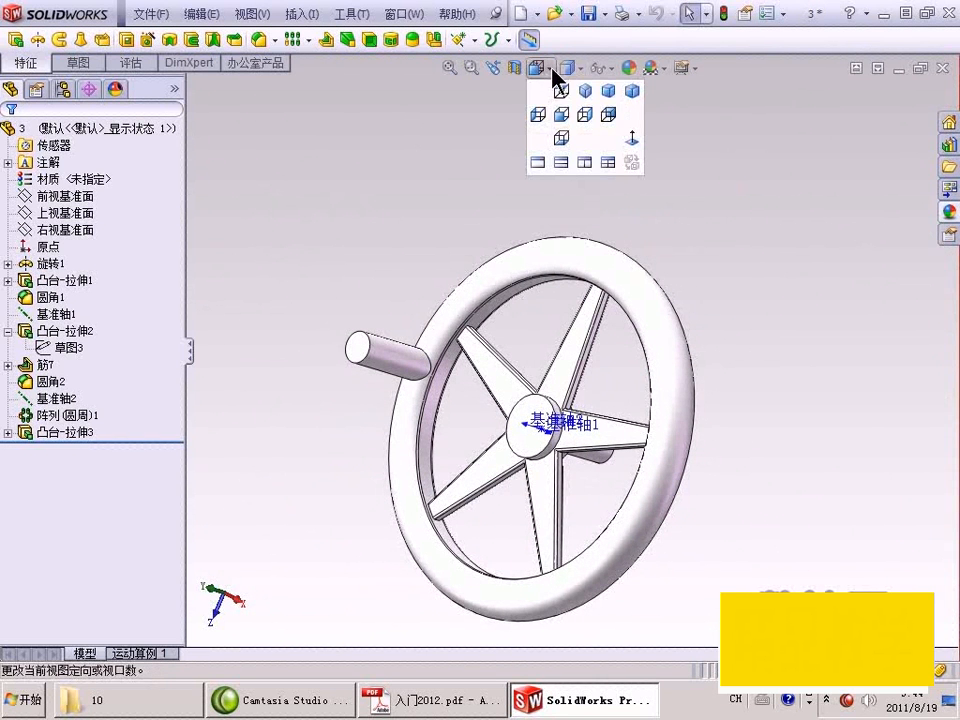
pyautogui.click(560, 116)
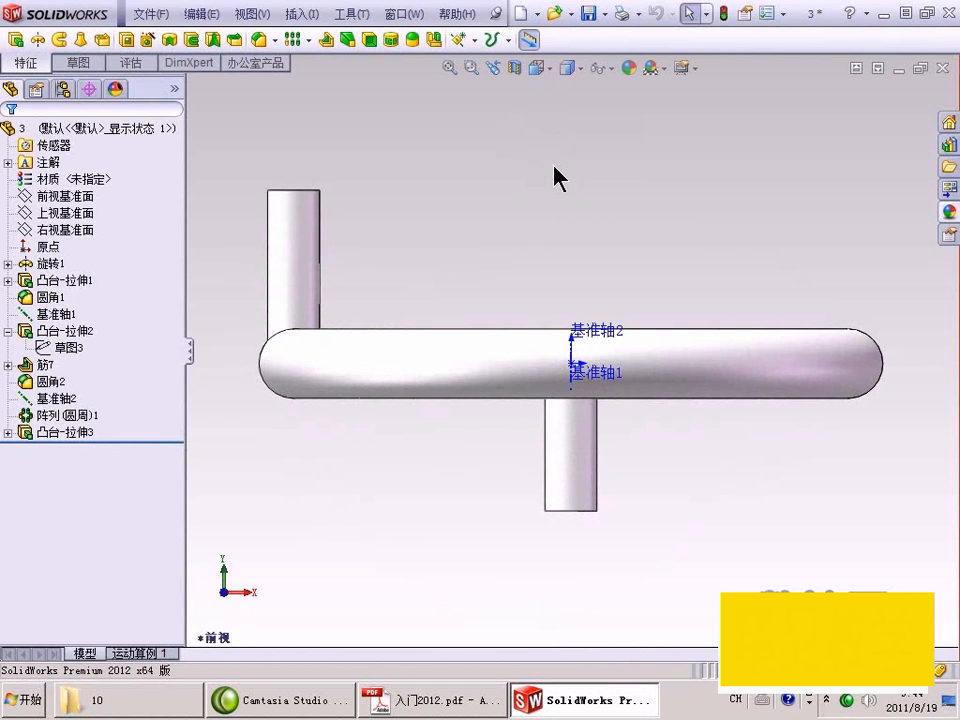
pyautogui.press('space')
pyautogui.moveTo(573, 183); pyautogui.dragTo(533, 150)
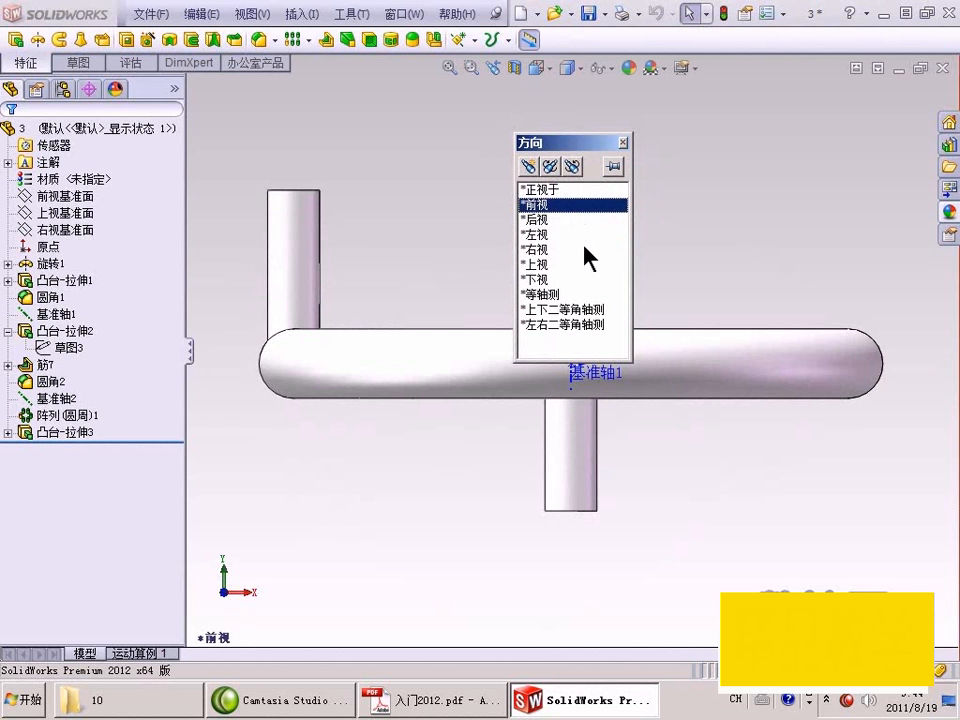
pyautogui.click(566, 298)
pyautogui.doubleClick(570, 298)
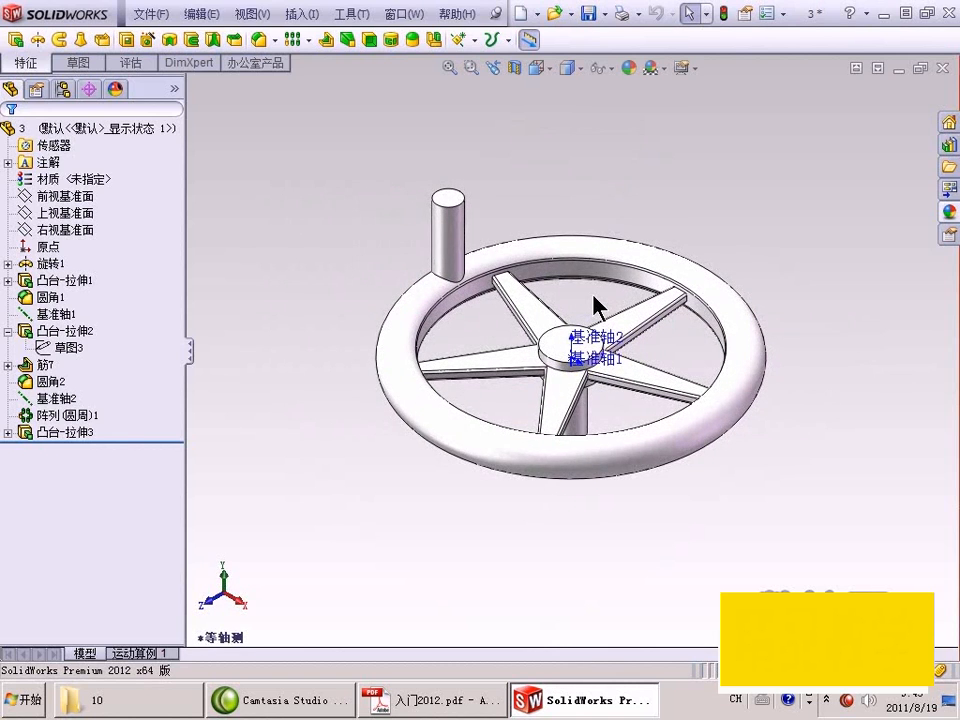
# Tilt the handwheel and magnify the area where the spokes meet beside the hub.
pyautogui.moveTo(595, 298); pyautogui.dragTo(553, 294, button='middle')
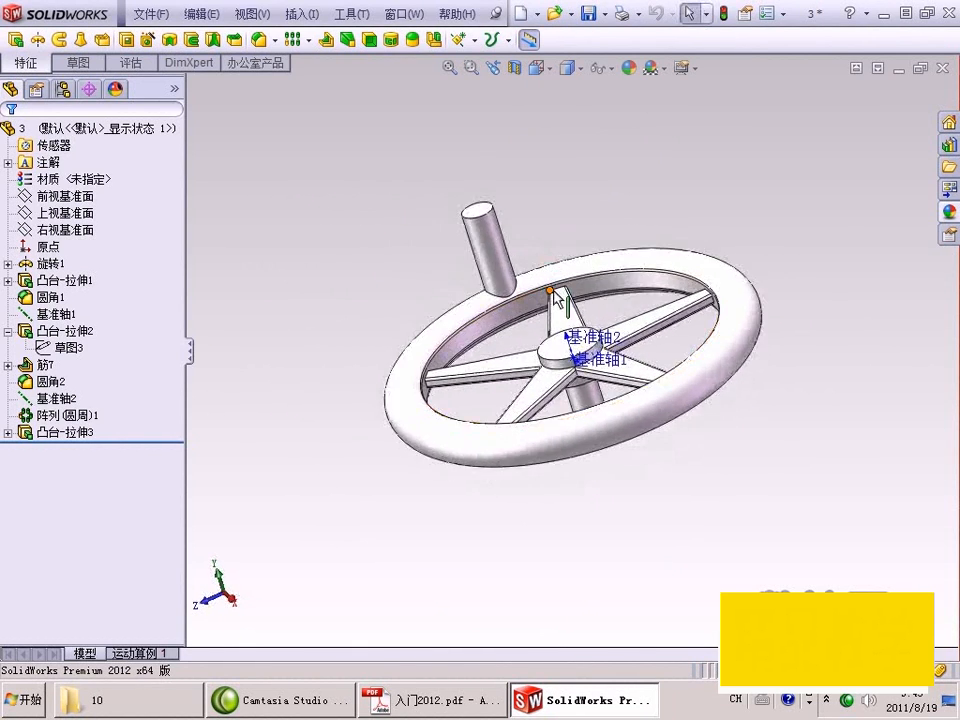
pyautogui.scroll(-4, 611, 347)
pyautogui.scroll(-3, 606, 368)
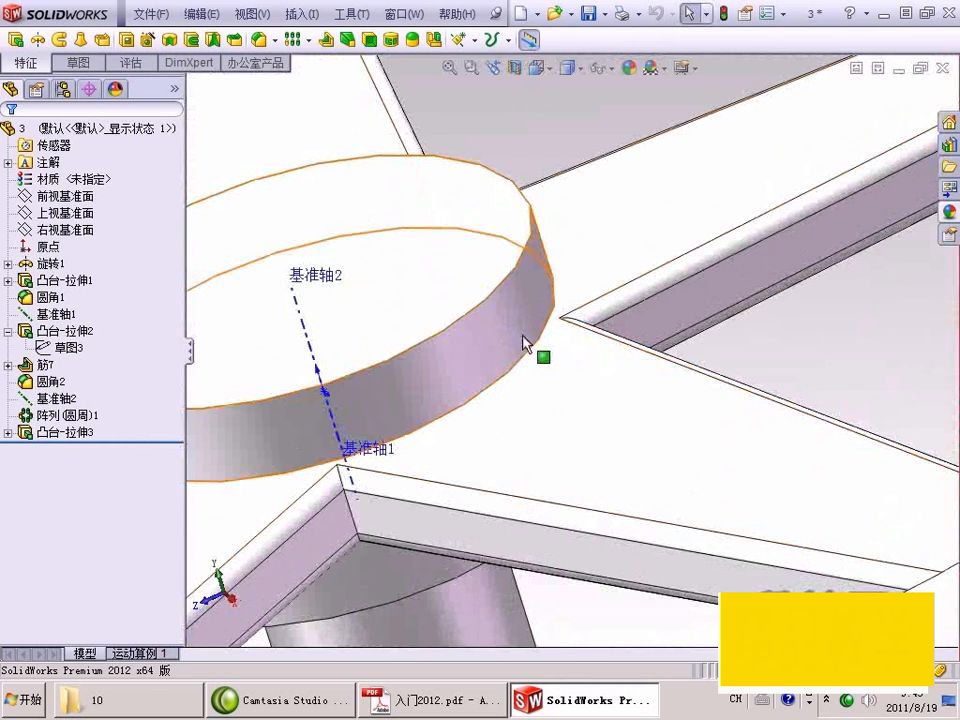
pyautogui.scroll(-3, 595, 358)
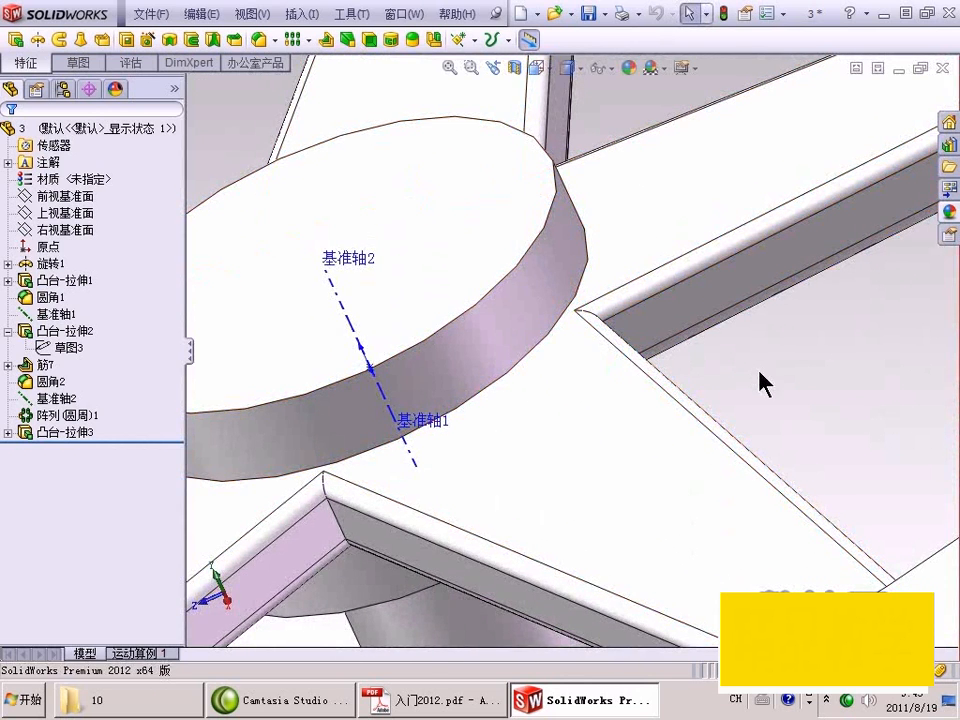
pyautogui.scroll(-6, 724, 364)
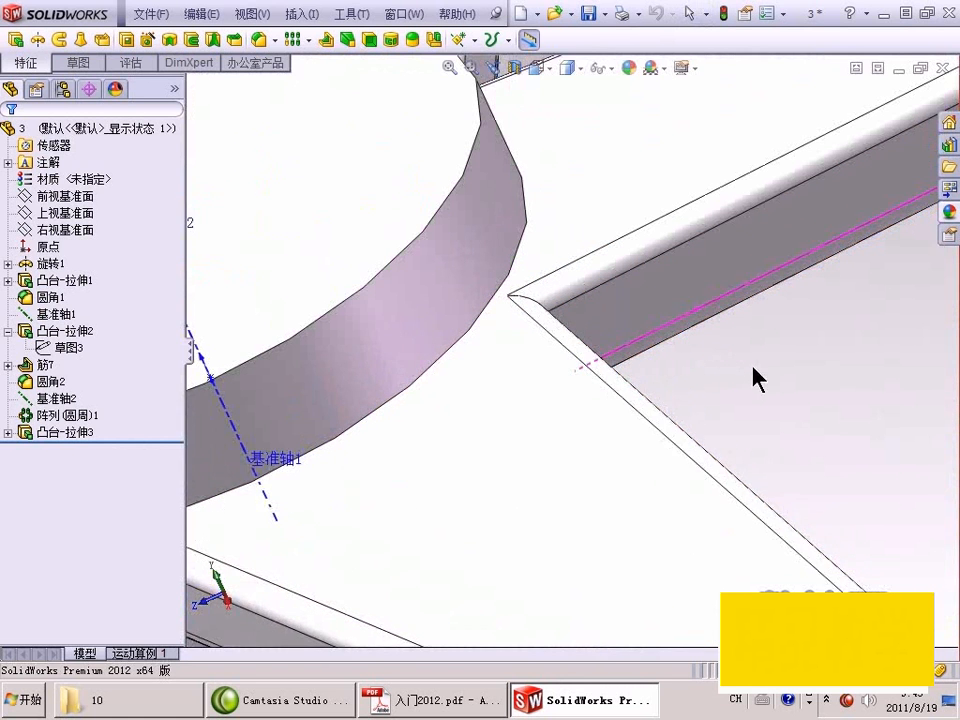
# Save the current close-up orientation as a custom named view called 新视图1.
pyautogui.press('space')
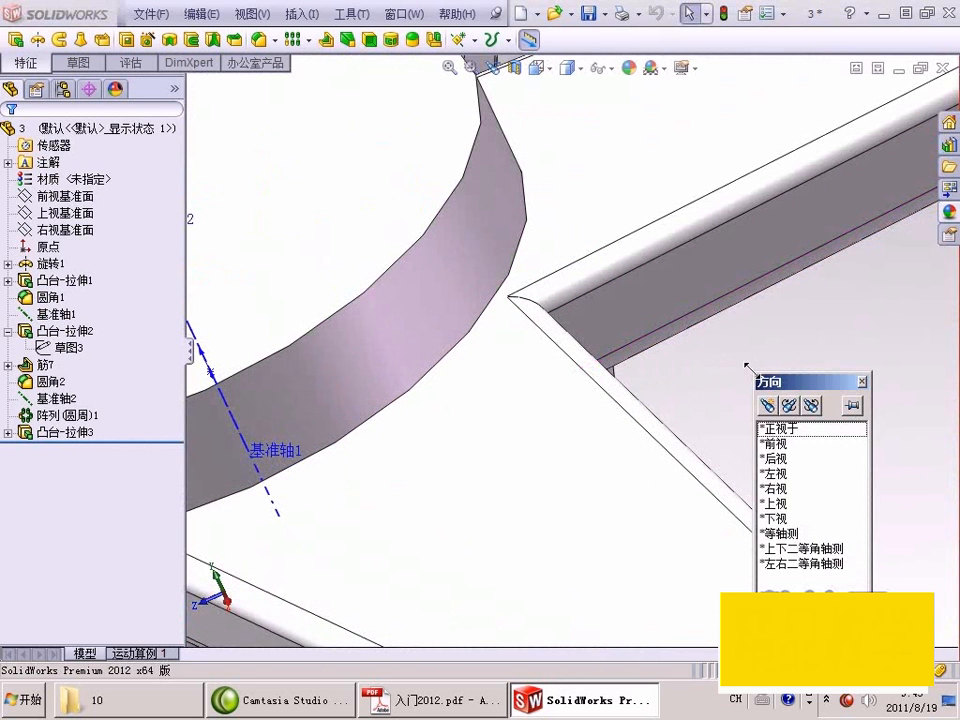
pyautogui.moveTo(795, 382); pyautogui.dragTo(704, 283)
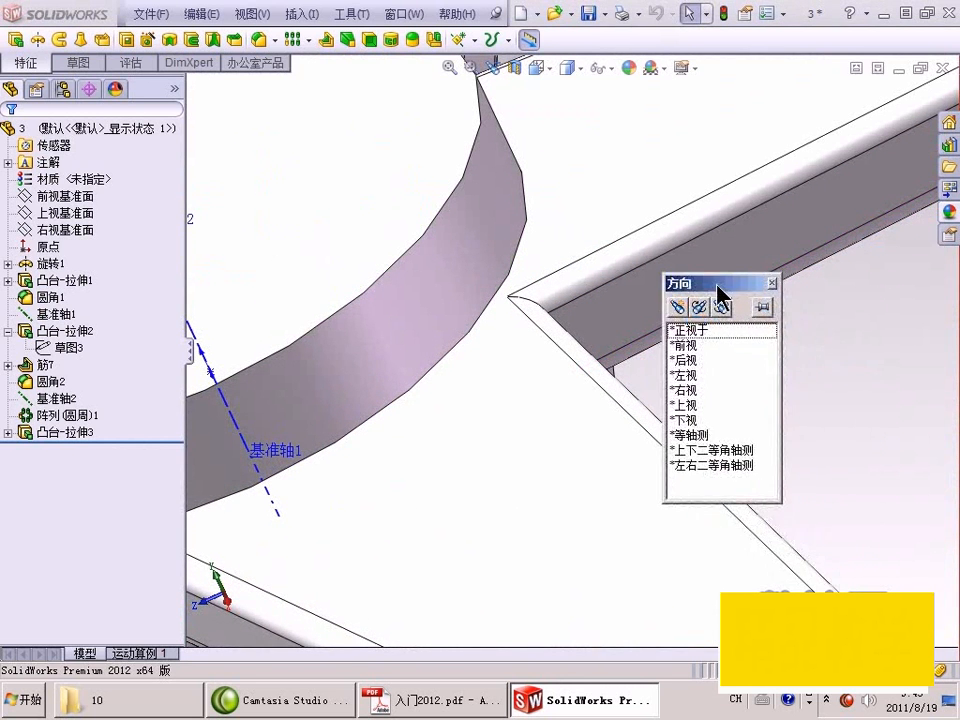
pyautogui.click(683, 311)
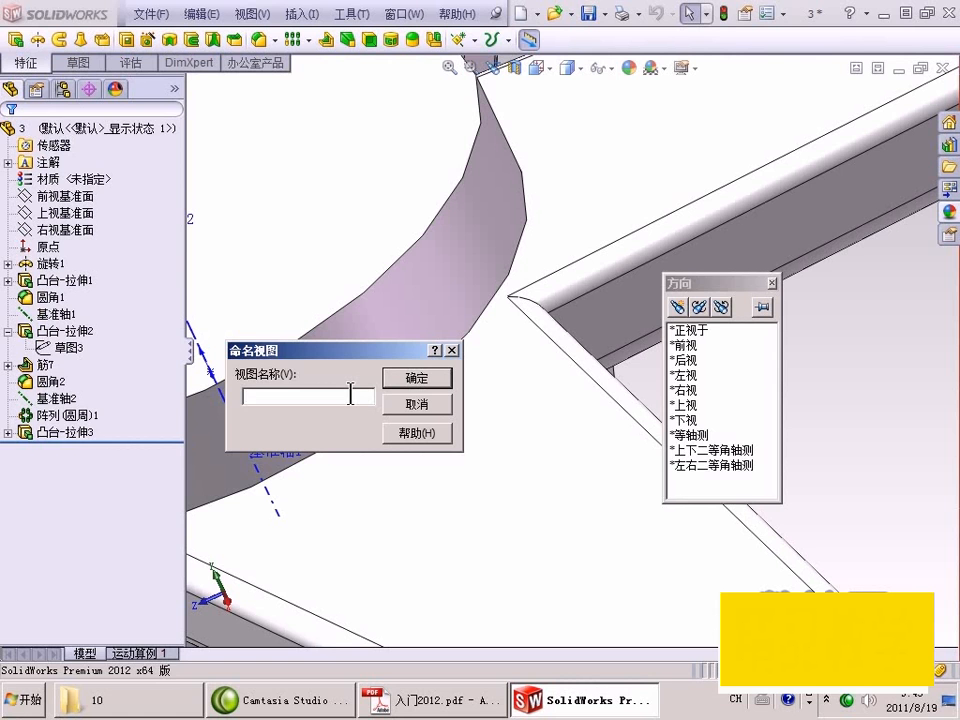
pyautogui.write('xin')
pyautogui.press('space')
pyautogui.write('shitu')
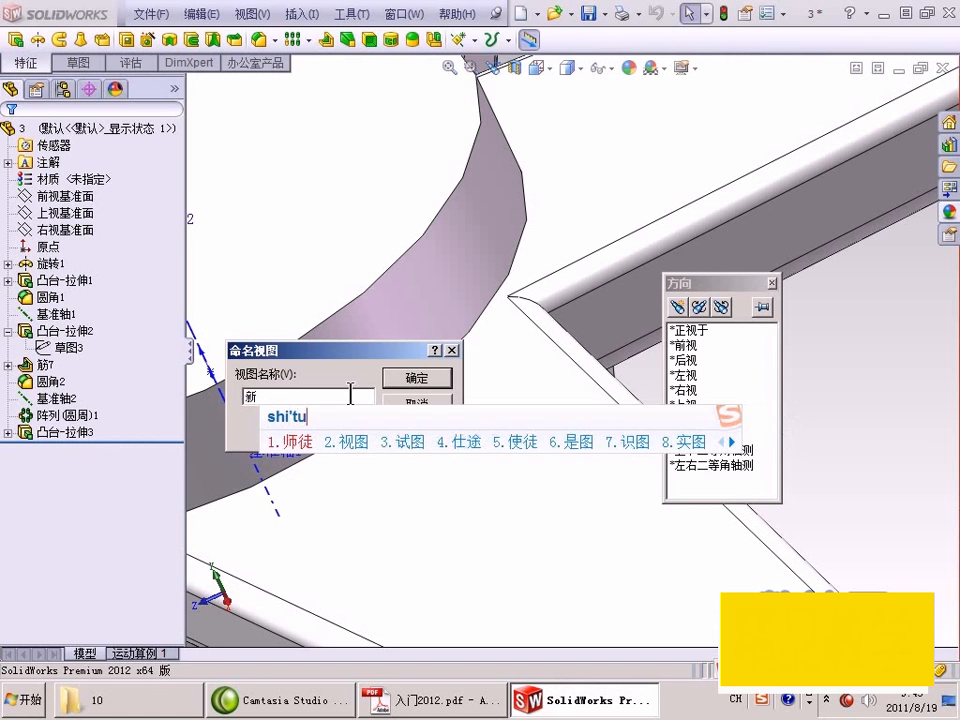
pyautogui.write('21')
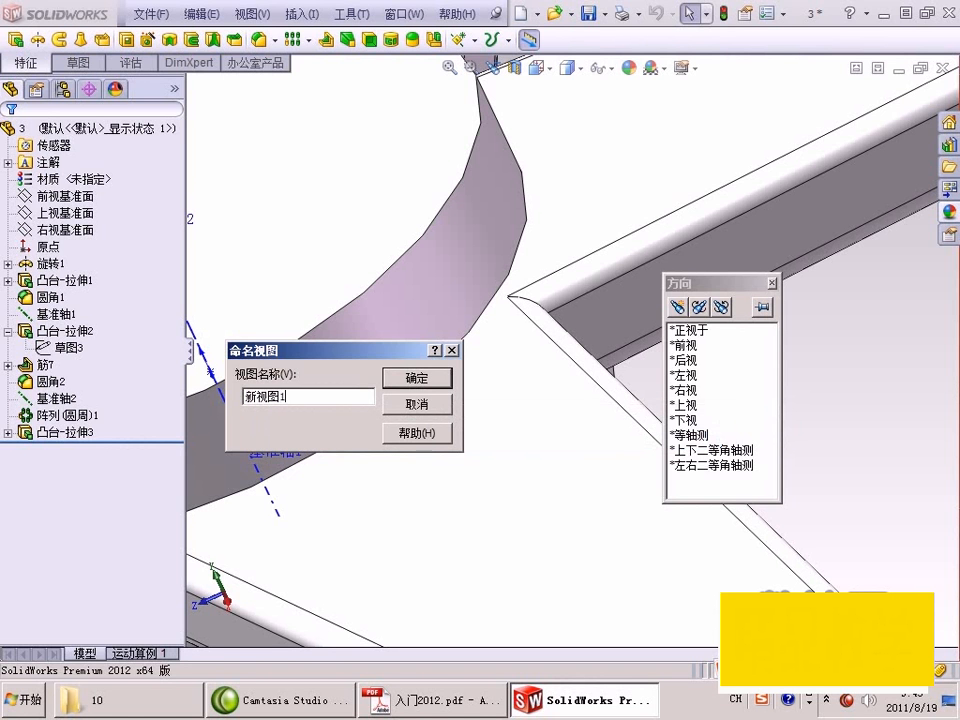
pyautogui.click(420, 382)
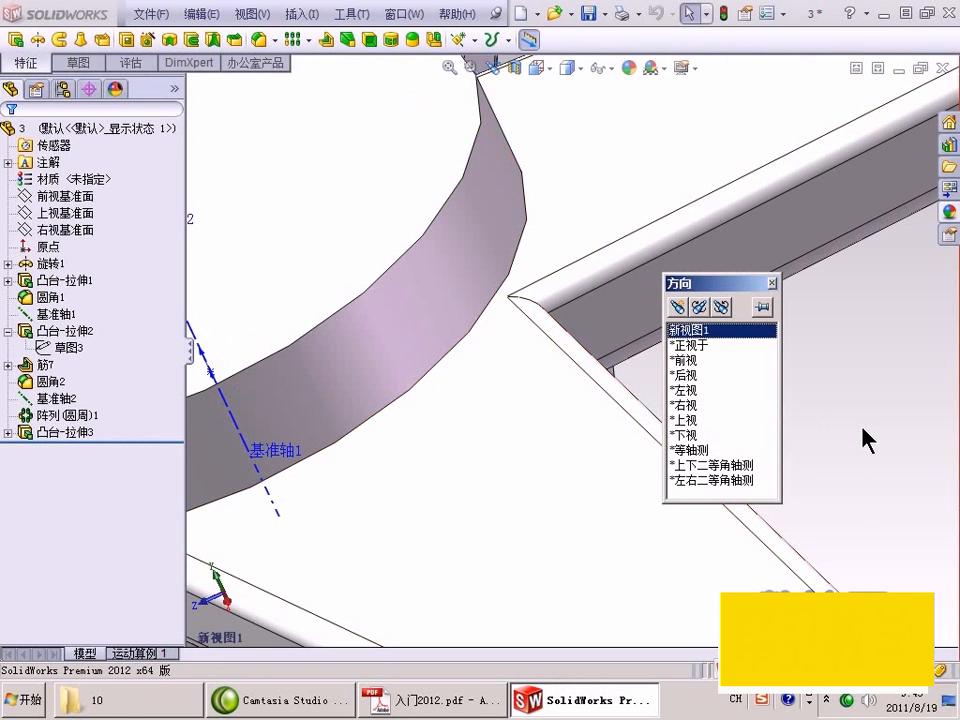
# Change the handwheel's orientation and magnification, restore the saved view 新视图1, and fit the model to the window.
pyautogui.scroll(8, 840, 435)
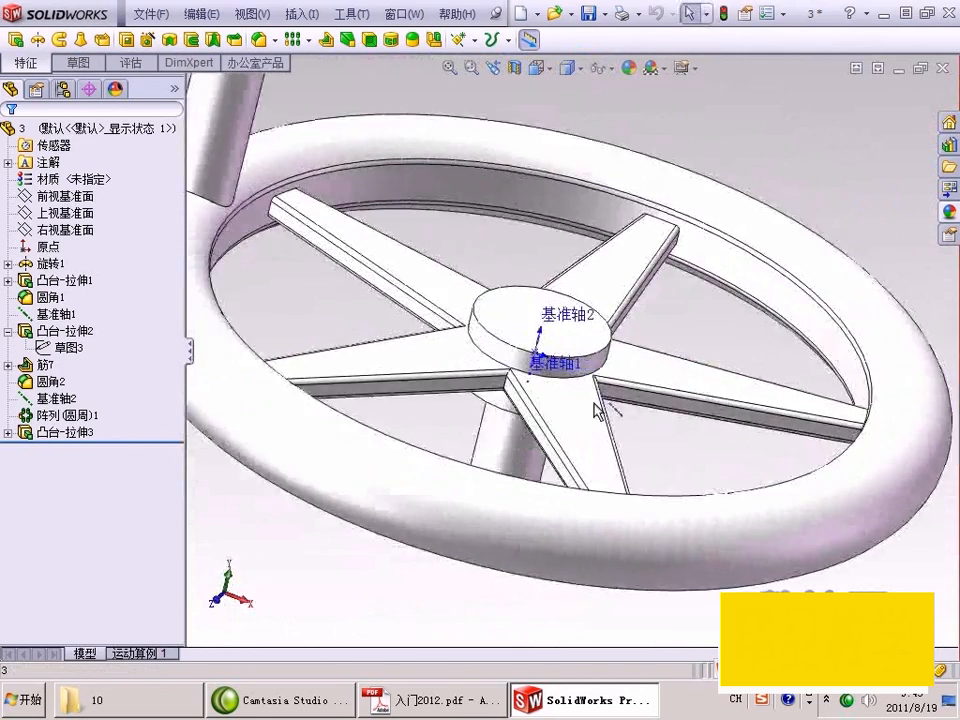
pyautogui.scroll(3, 596, 410)
pyautogui.moveTo(531, 435); pyautogui.dragTo(428, 240, button='middle')
pyautogui.press('space')
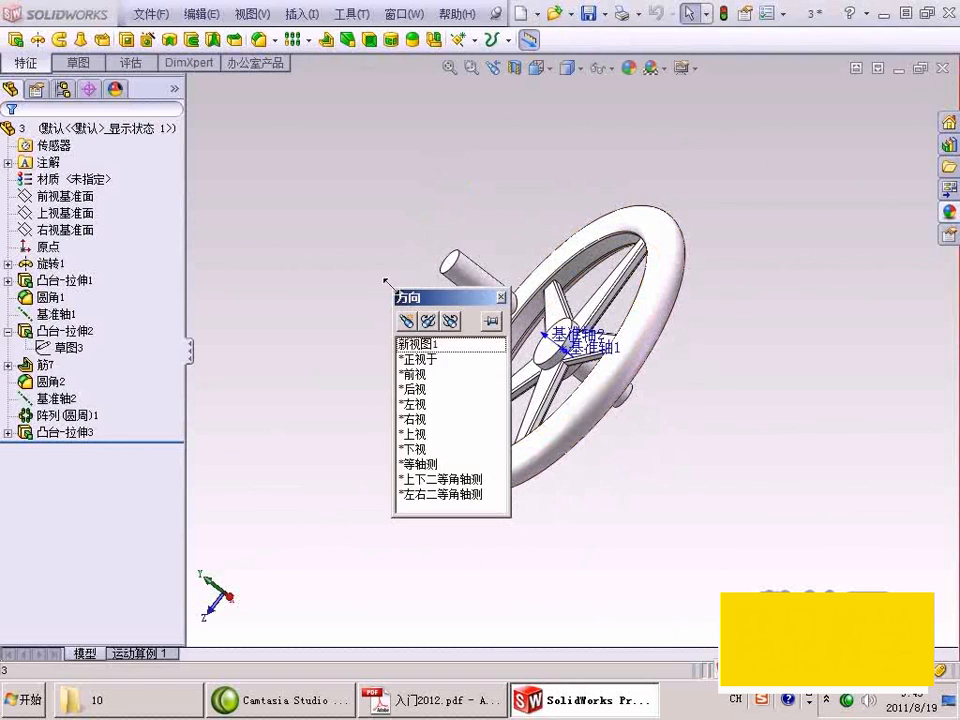
pyautogui.doubleClick(438, 345)
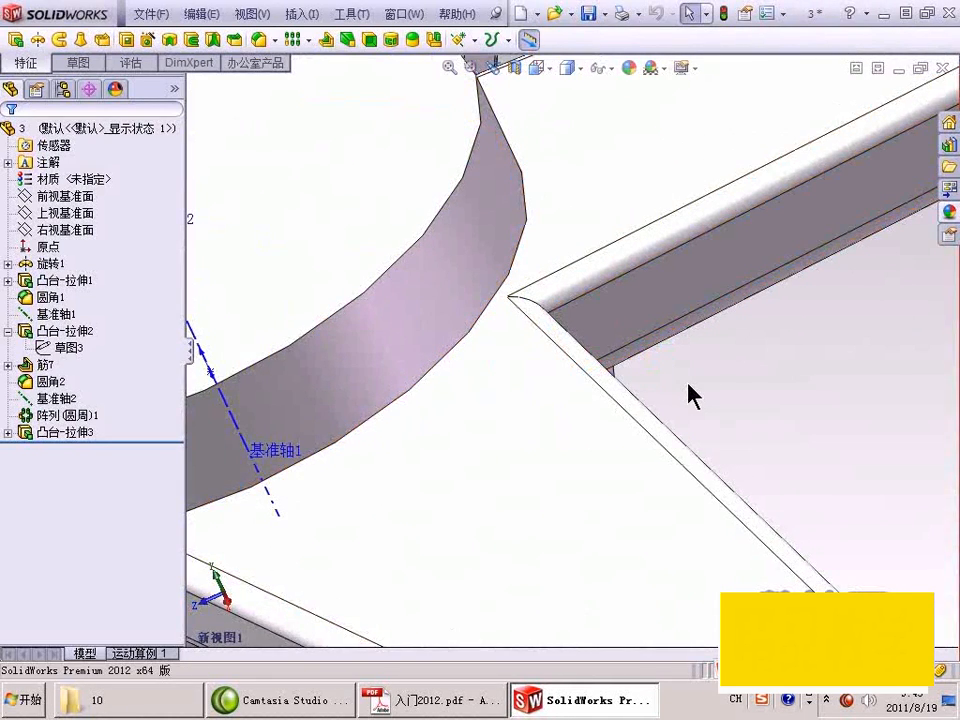
pyautogui.press('f')
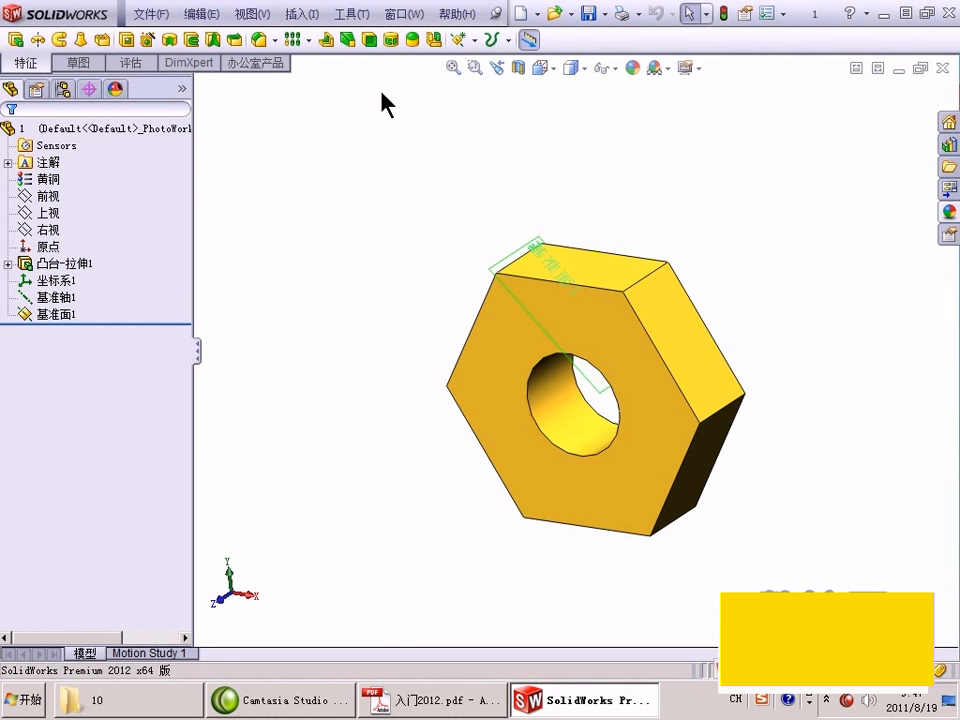
# Start a new coordinate system (坐标系) on the hexagonal nut and go through its axis selections alongside 入门2012.pdf.
pyautogui.click(303, 16)
pyautogui.moveTo(358, 223)
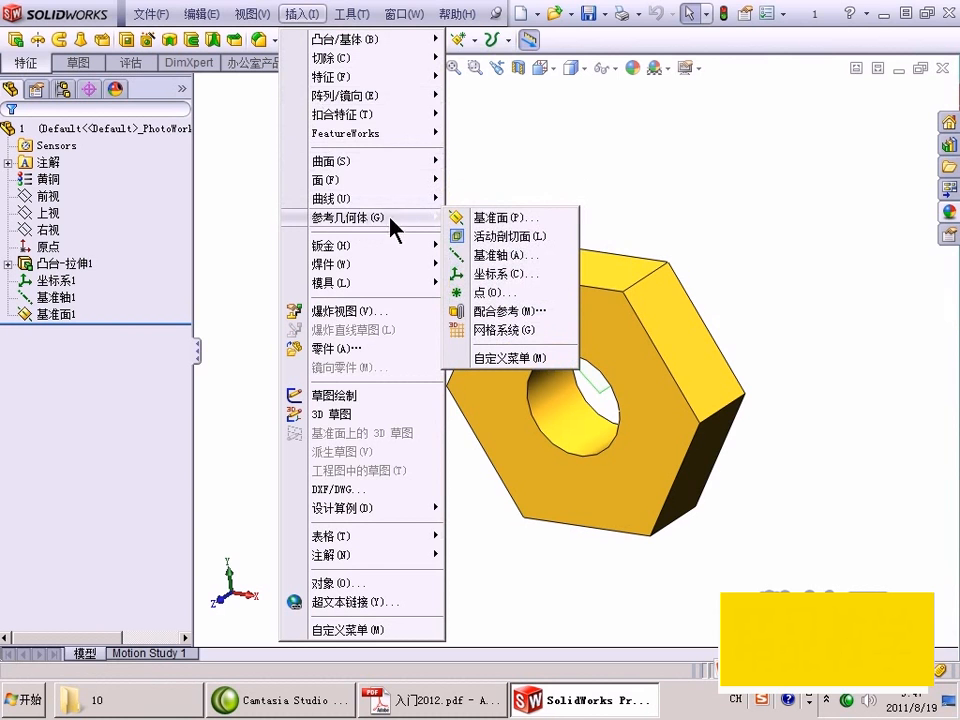
pyautogui.click(513, 274)
pyautogui.moveTo(649, 396); pyautogui.dragTo(720, 384, button='middle')
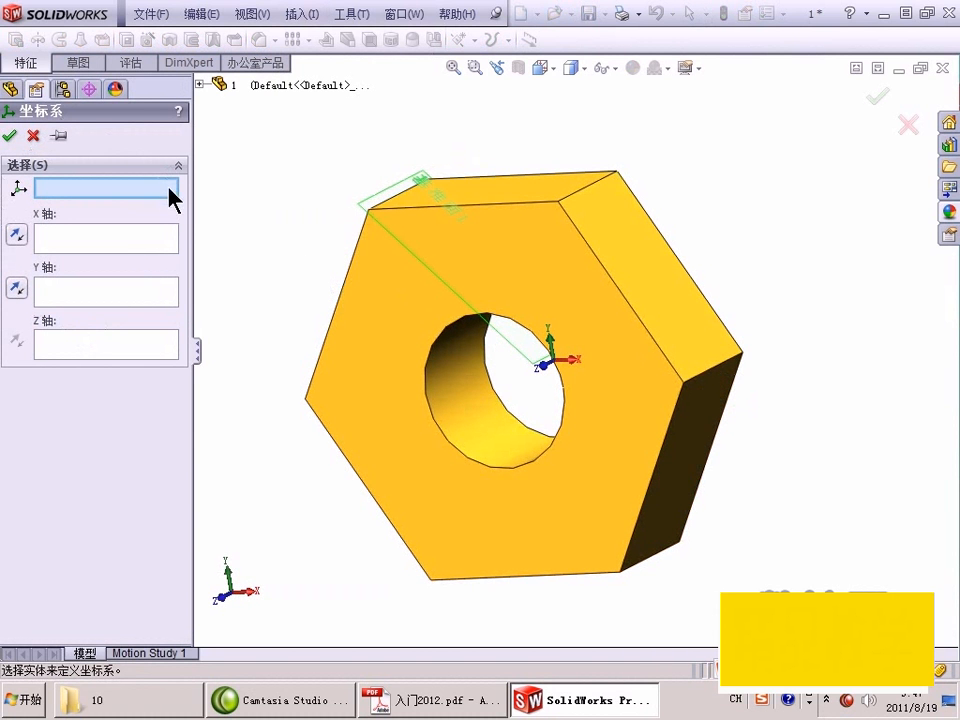
pyautogui.moveTo(253, 189); pyautogui.dragTo(251, 210, button='middle')
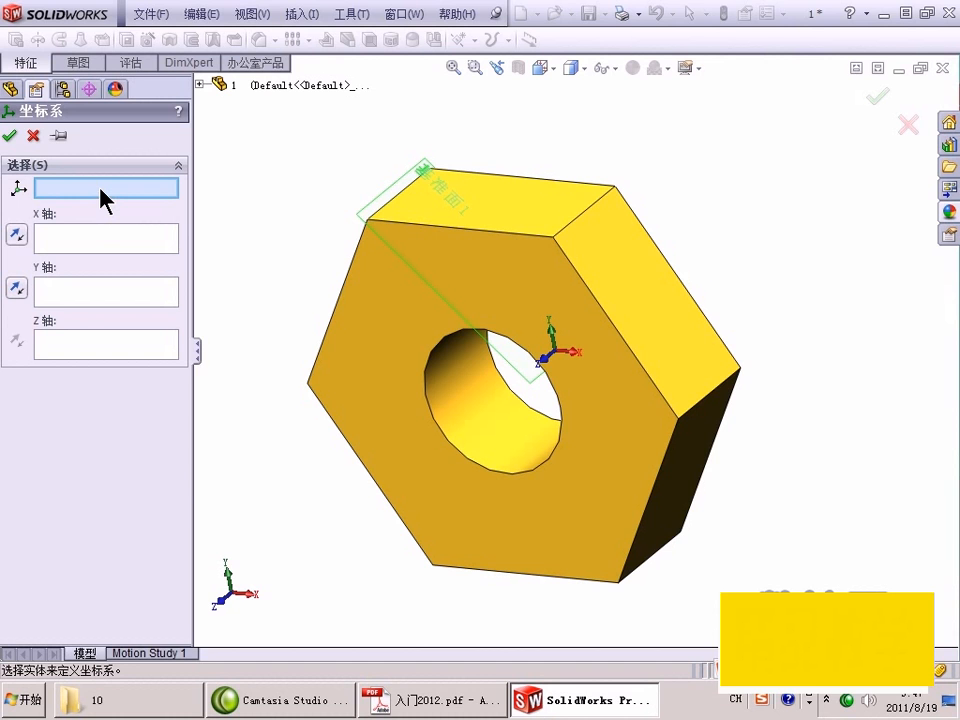
pyautogui.click(92, 242)
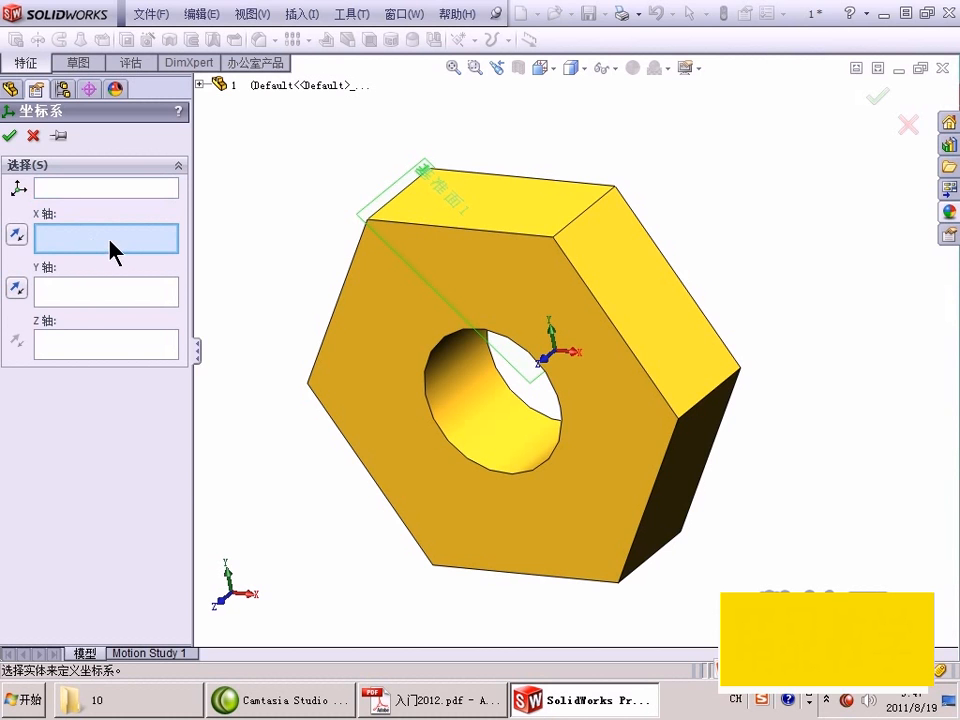
pyautogui.click(90, 300)
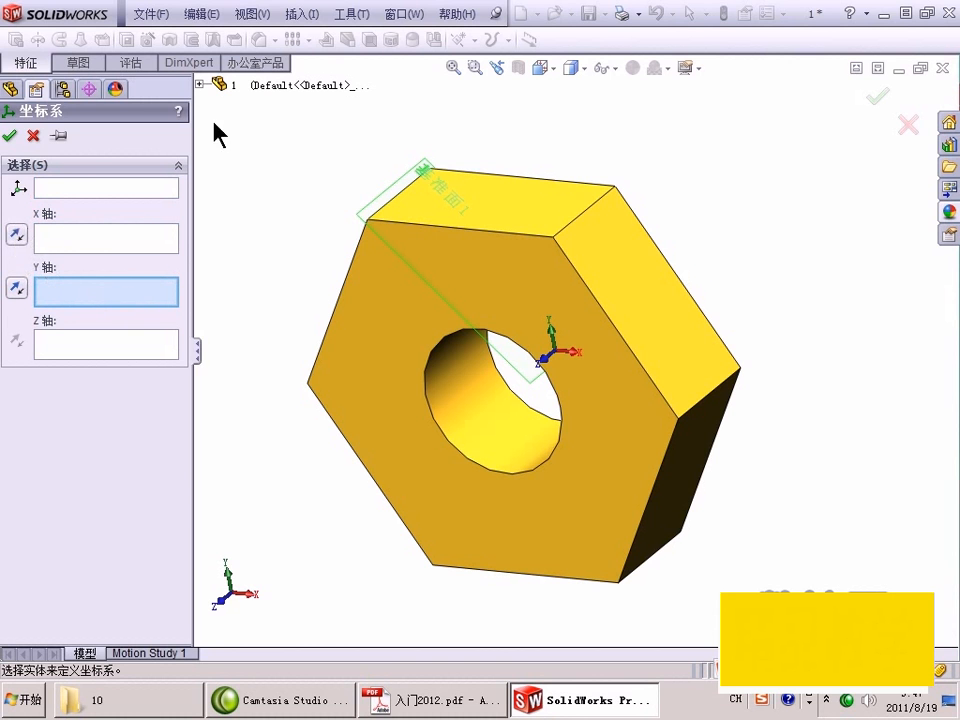
pyautogui.click(432, 708)
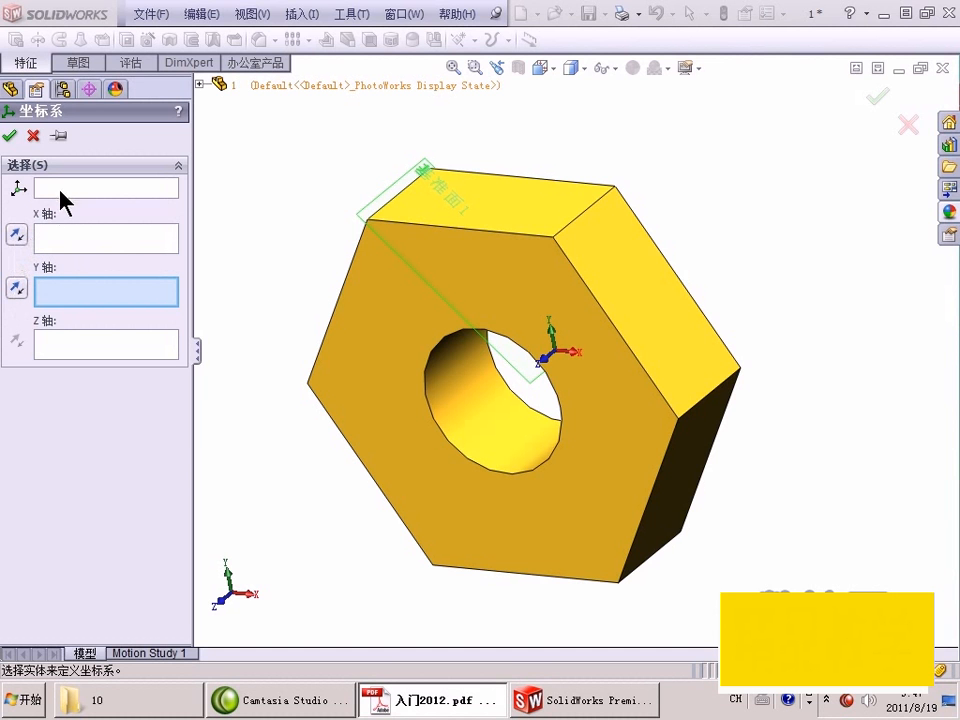
# Try to define the coordinate system with its origin at the nut's upper front corner and its X axis along the front face's upper edge.
pyautogui.click(90, 189)
pyautogui.click(554, 239)
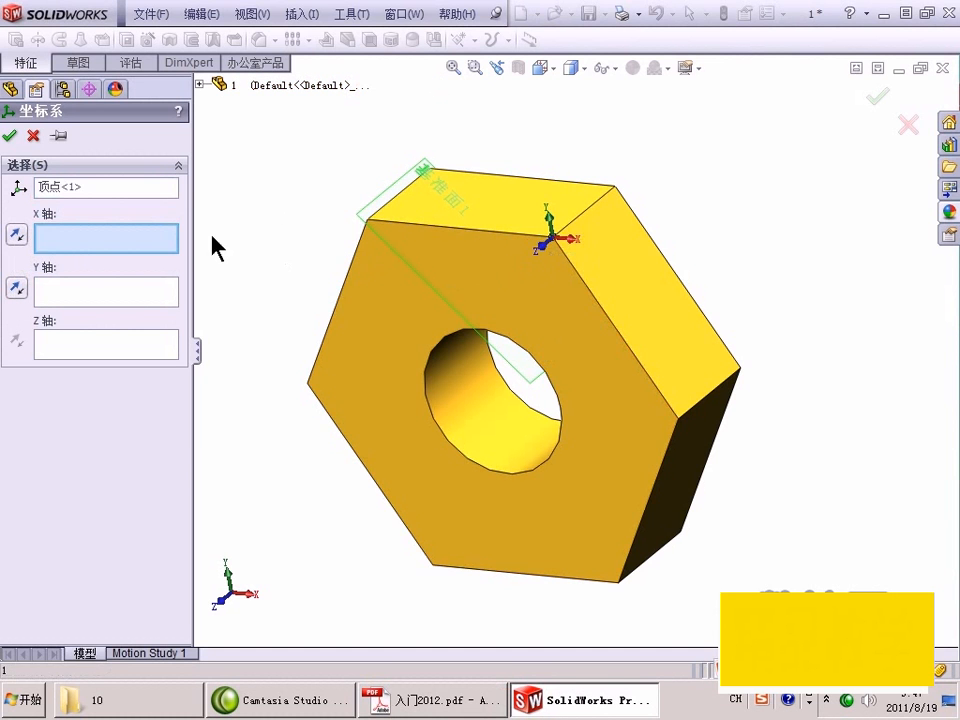
pyautogui.click(515, 236)
pyautogui.scroll(-3, 546, 257)
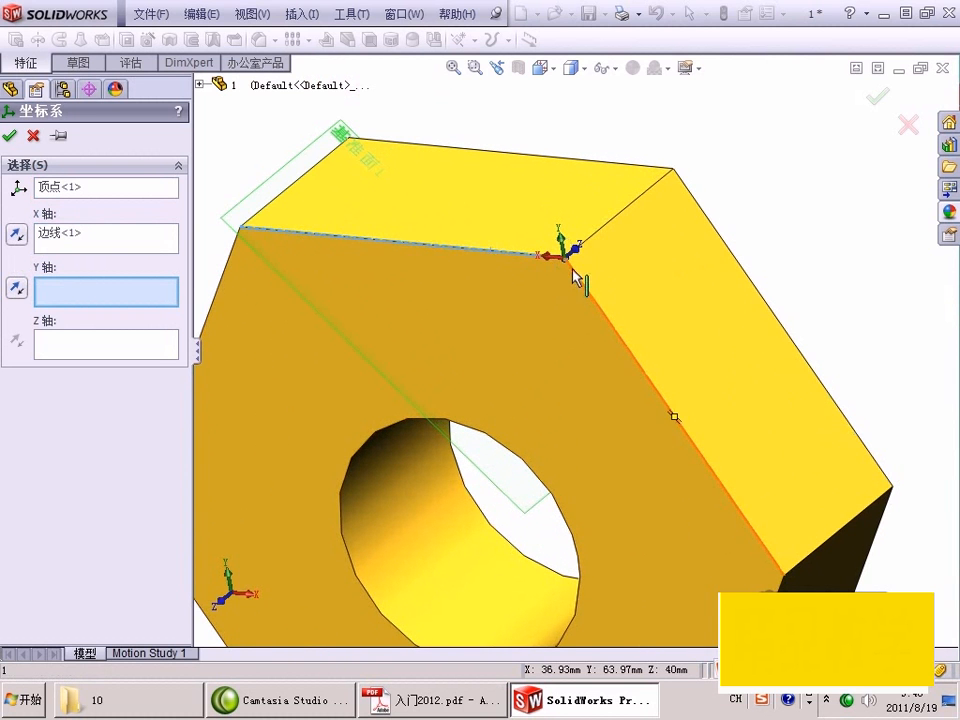
pyautogui.click(15, 236)
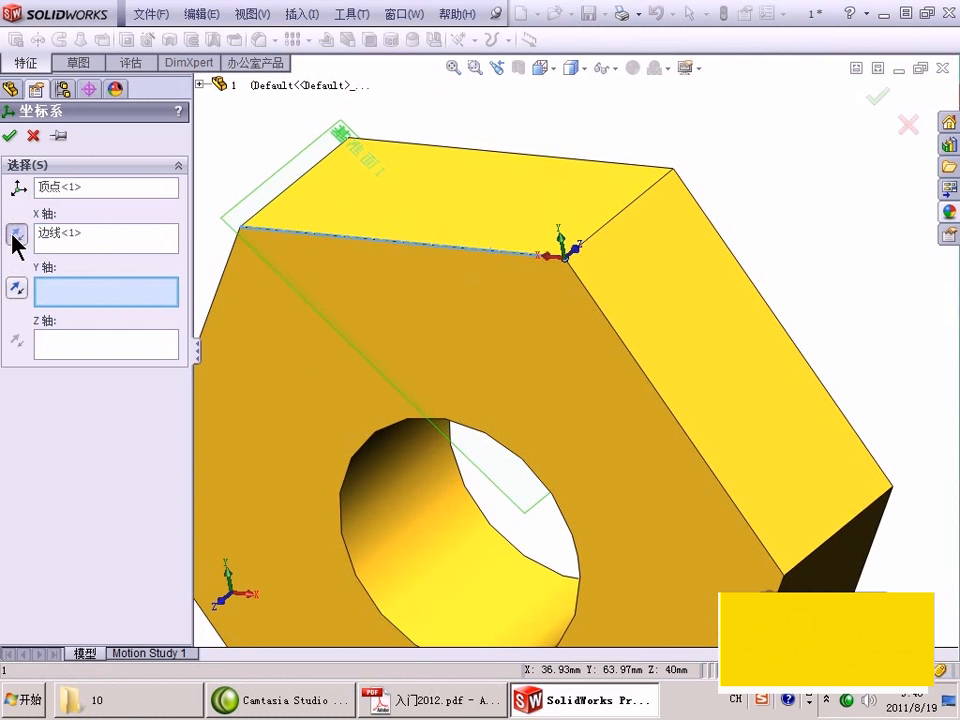
pyautogui.click(15, 236)
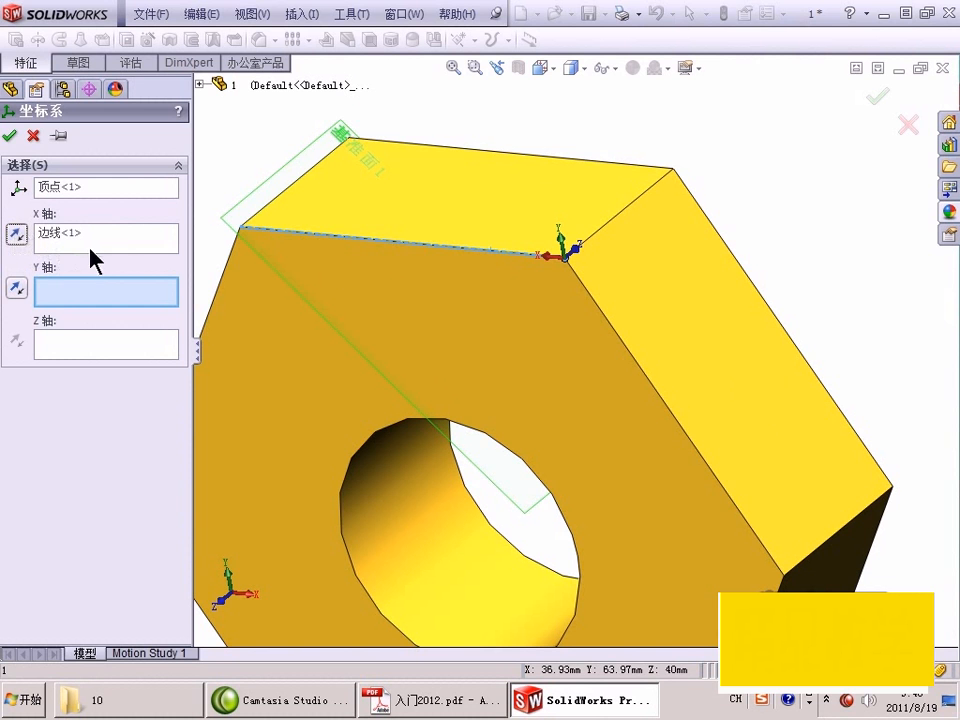
pyautogui.click(9, 135)
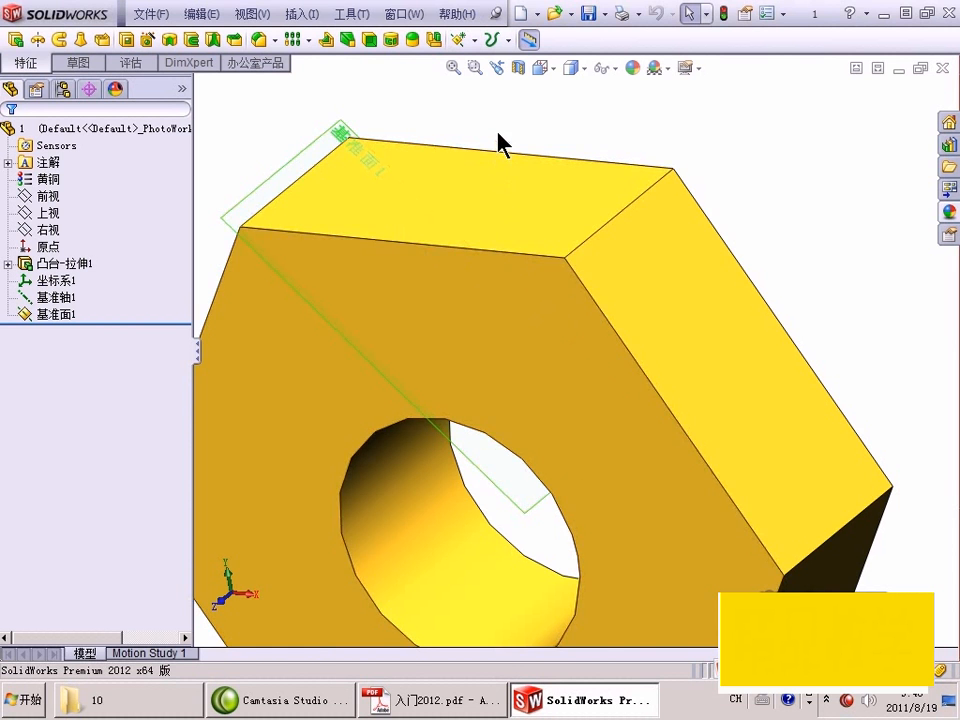
# Show the nut's temporary axes (临时轴) to examine the hole's axis, and hide them again.
pyautogui.press('f')
pyautogui.click(252, 14)
pyautogui.moveTo(268, 35)
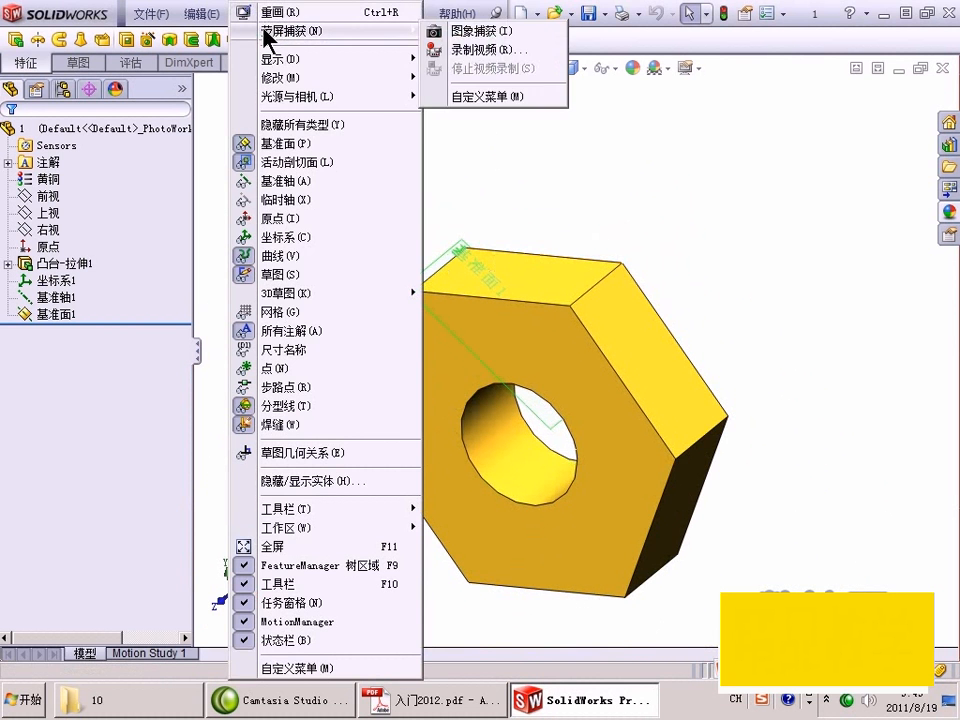
pyautogui.click(294, 199)
pyautogui.moveTo(381, 240)
pyautogui.mouseDown(button='middle')
pyautogui.moveTo(343, 264)
pyautogui.moveTo(407, 195)
pyautogui.moveTo(381, 221)
pyautogui.moveTo(384, 238)
pyautogui.mouseUp(button='middle')
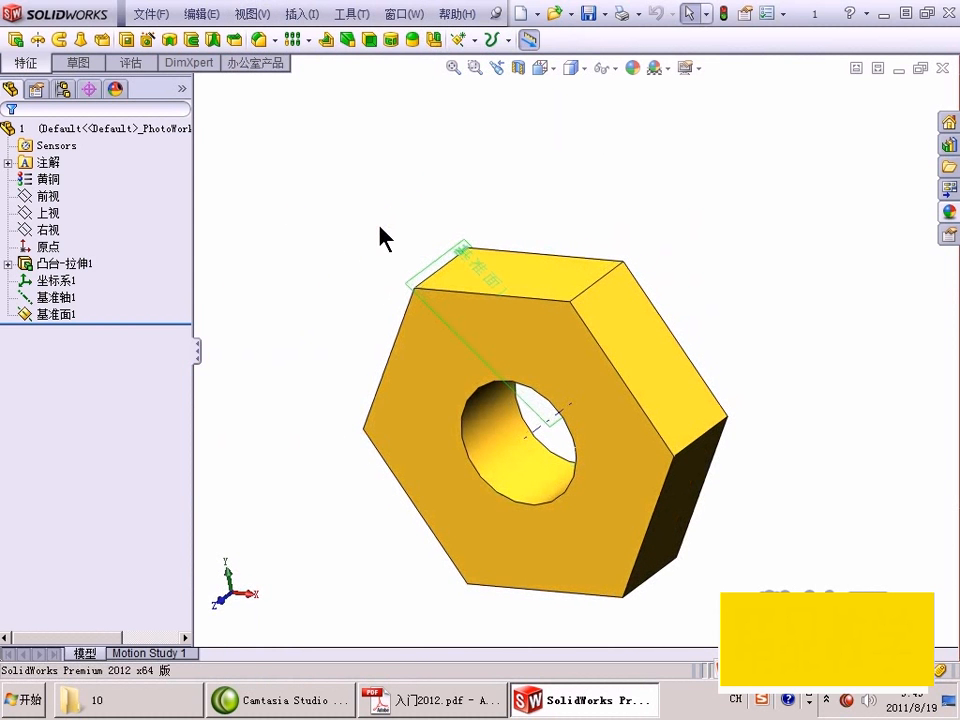
pyautogui.click(252, 14)
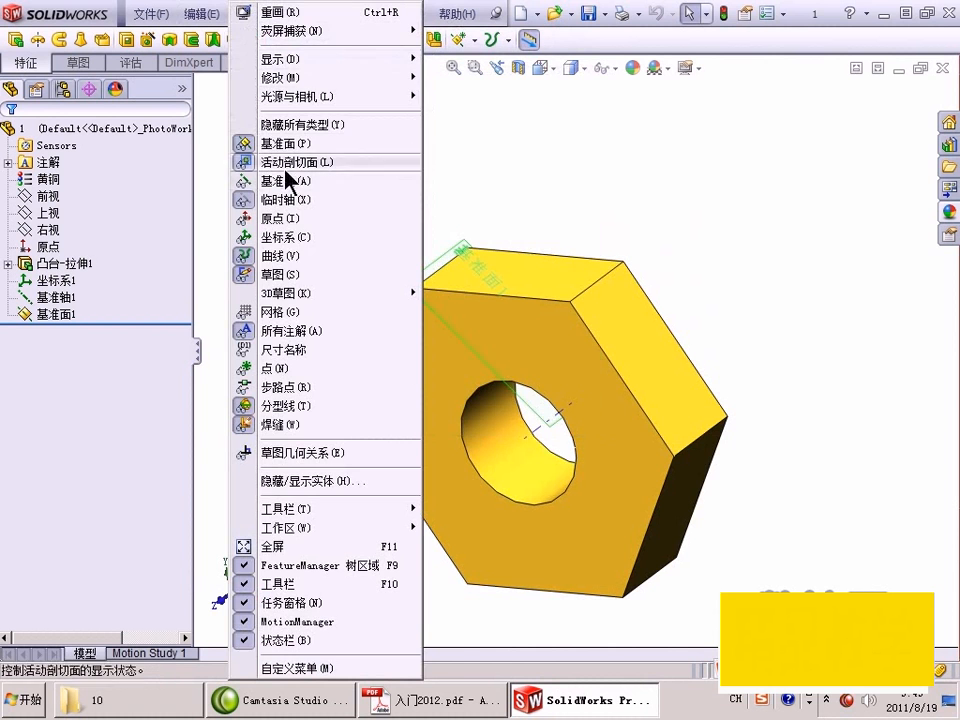
pyautogui.click(294, 203)
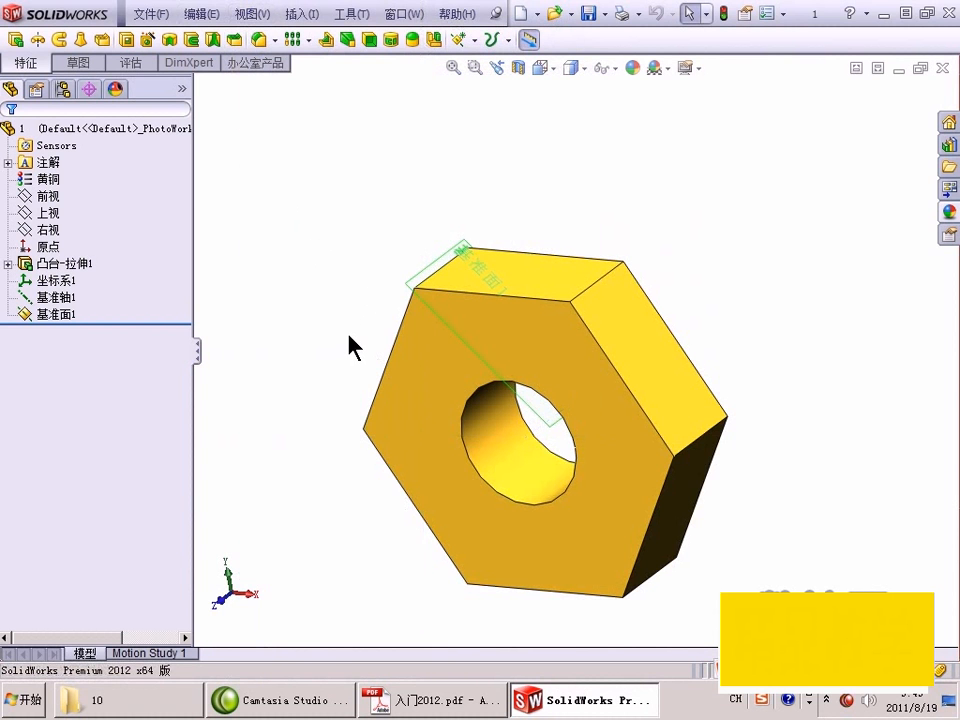
pyautogui.moveTo(349, 338); pyautogui.dragTo(346, 312, button='middle')
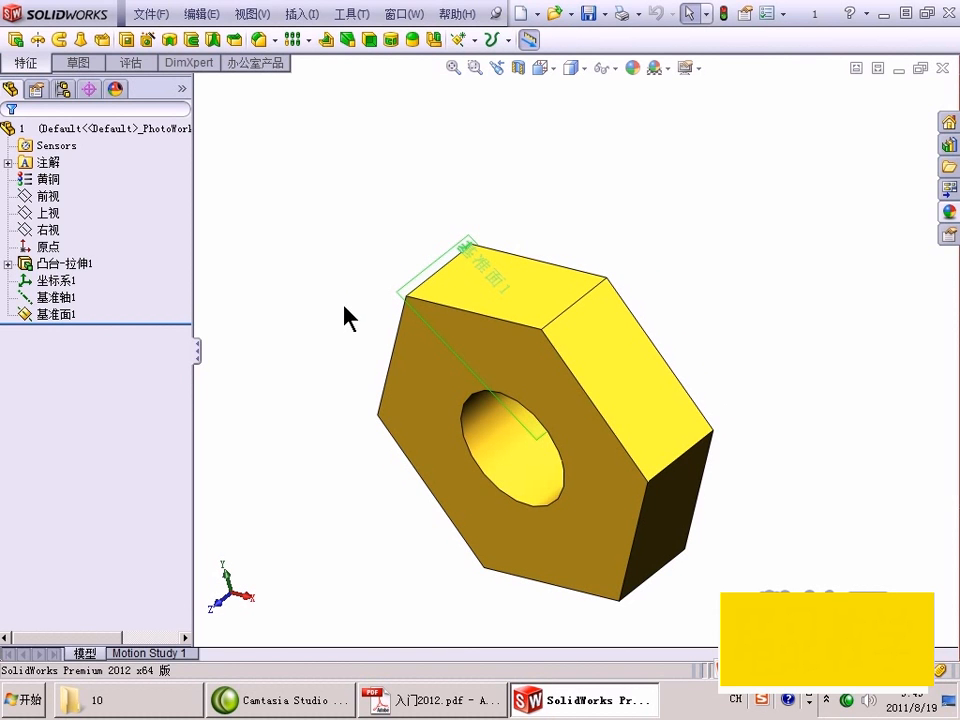
# Try to define a reference axis (基准轴) through the nut's hole from its cylindrical face, using the 圆柱/圆锥面 option.
pyautogui.hotkey('alt', 'Tab')
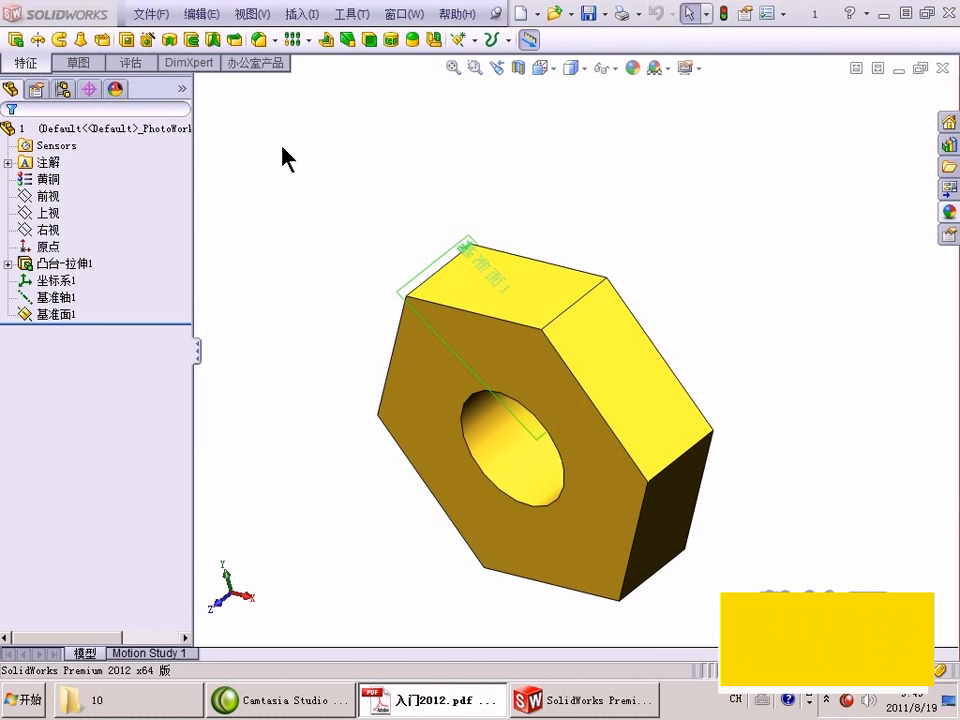
pyautogui.click(300, 14)
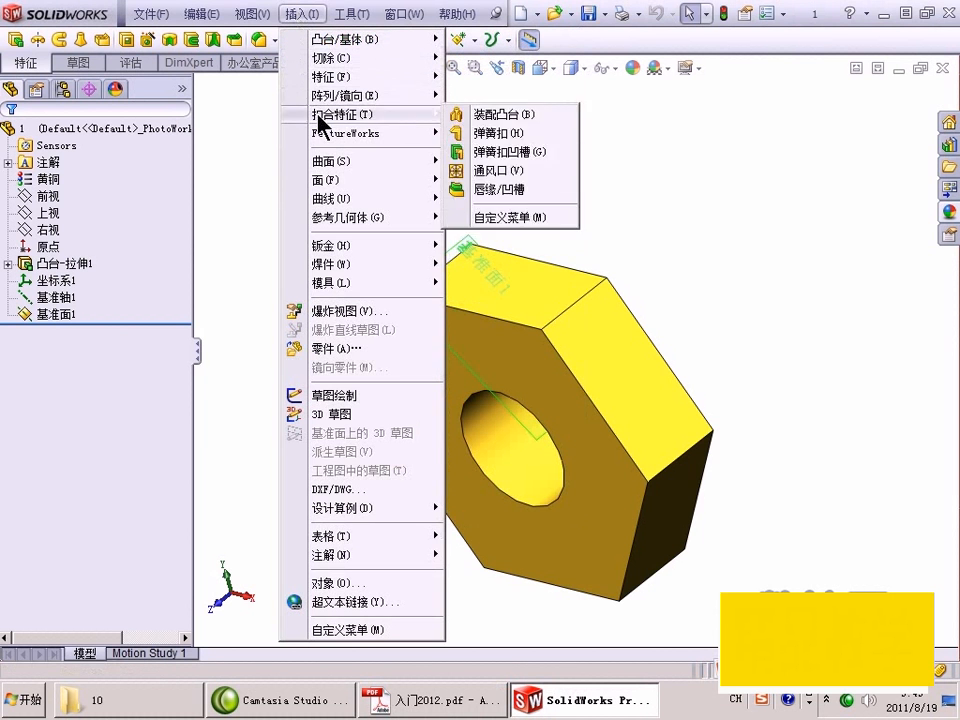
pyautogui.moveTo(345, 214)
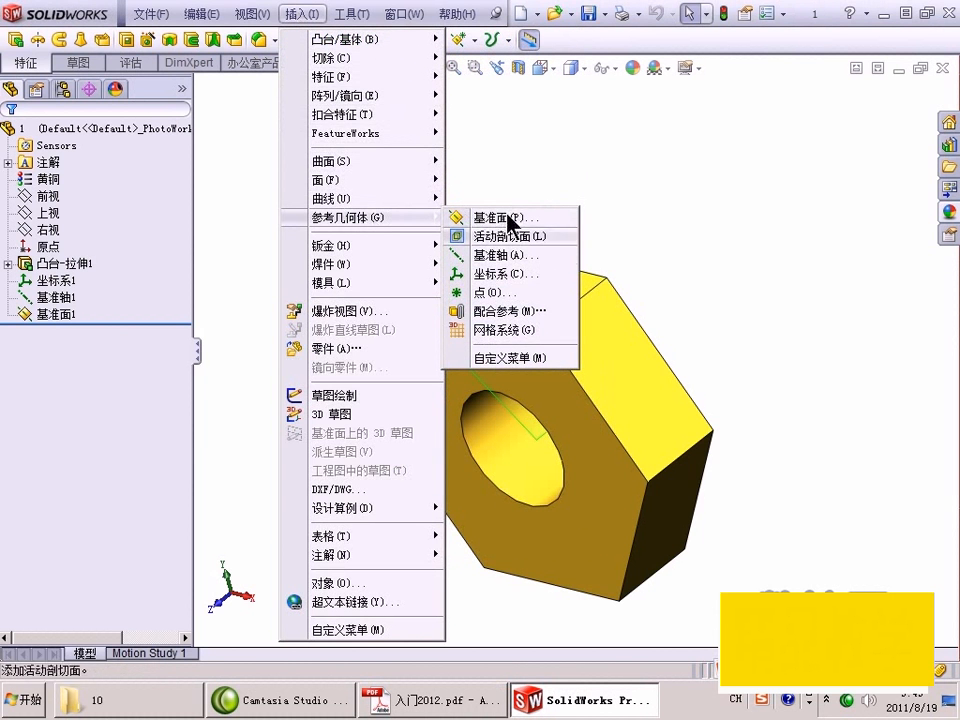
pyautogui.click(520, 262)
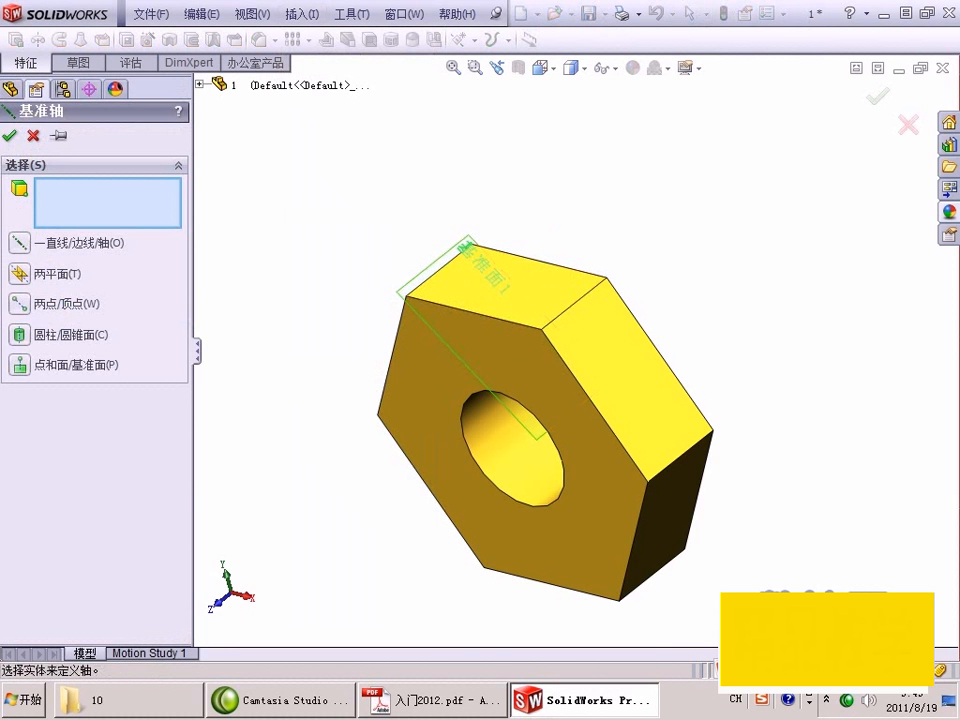
pyautogui.click(433, 704)
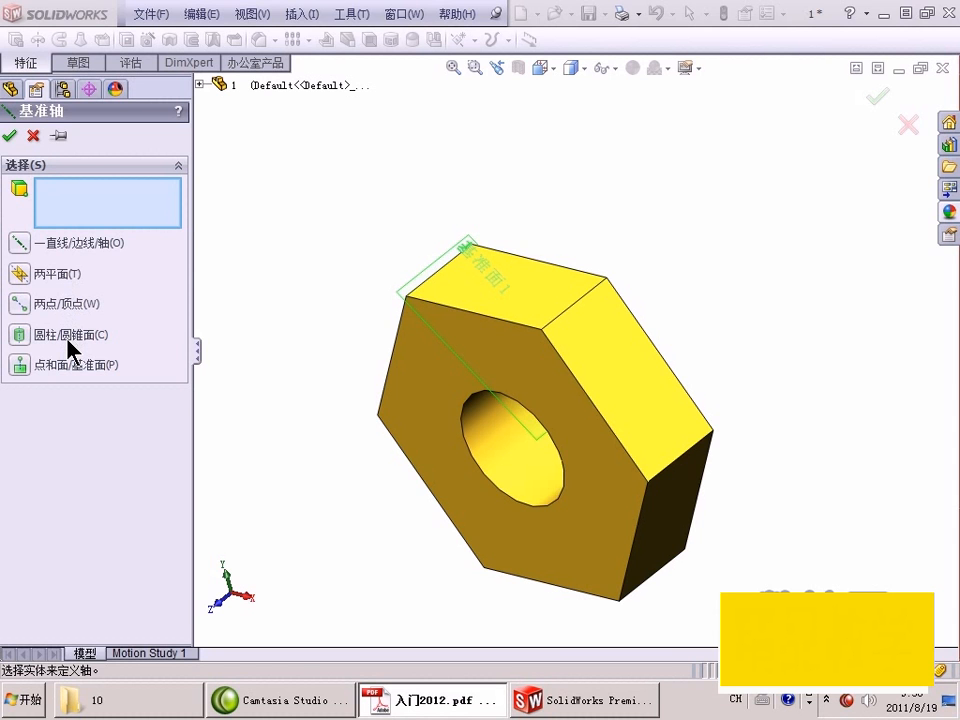
pyautogui.click(19, 335)
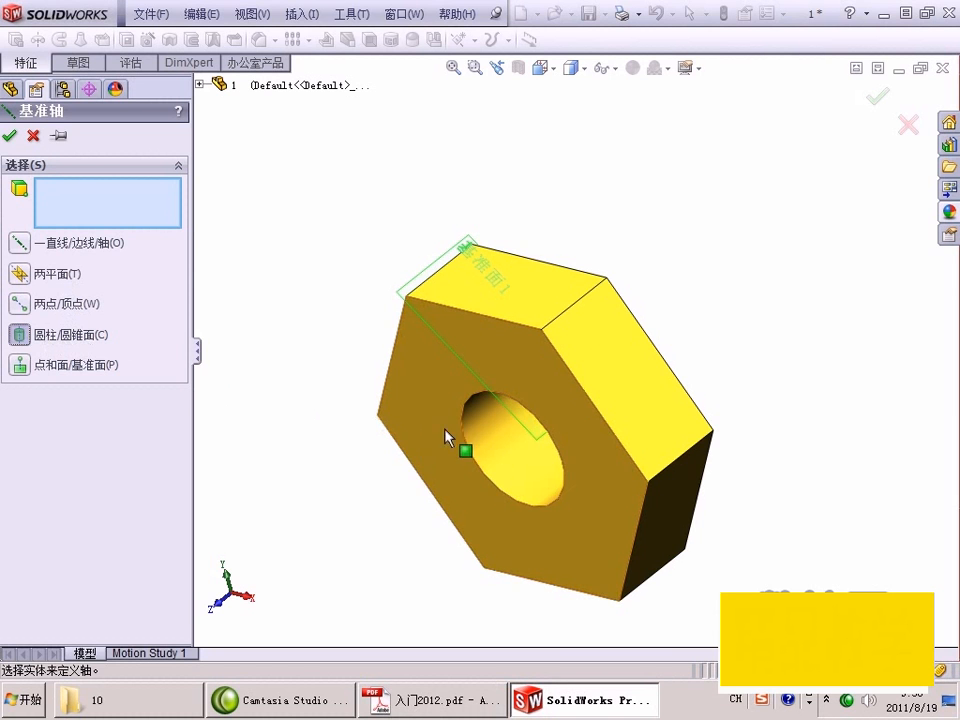
pyautogui.click(508, 450)
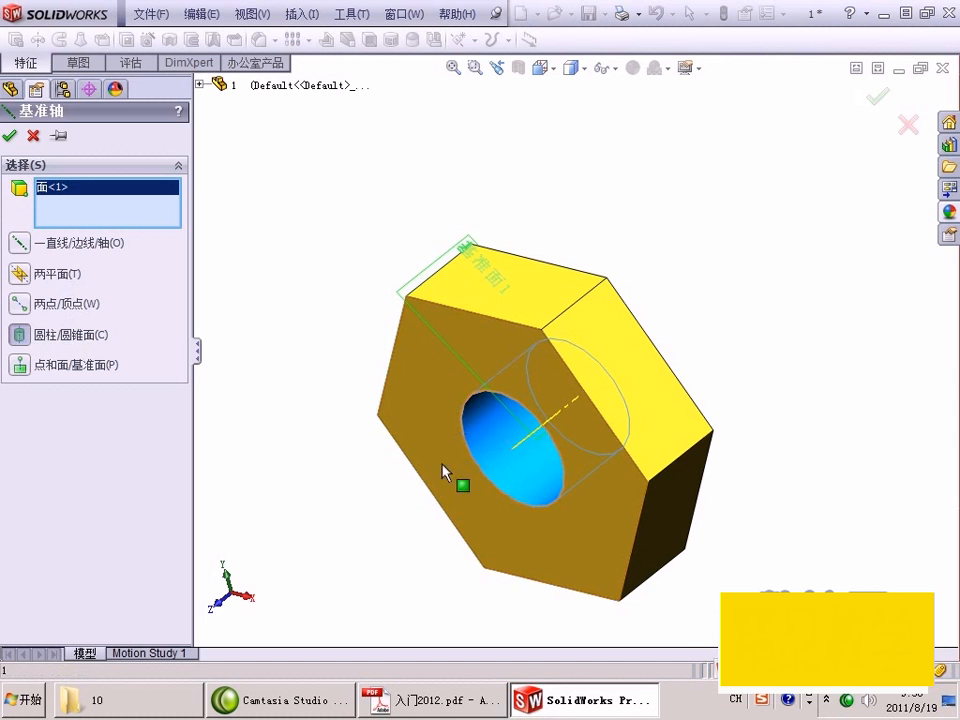
pyautogui.moveTo(540, 470); pyautogui.dragTo(570, 420, button='middle')
pyautogui.scroll(-3, 555, 440)
pyautogui.scroll(5, 570, 420)
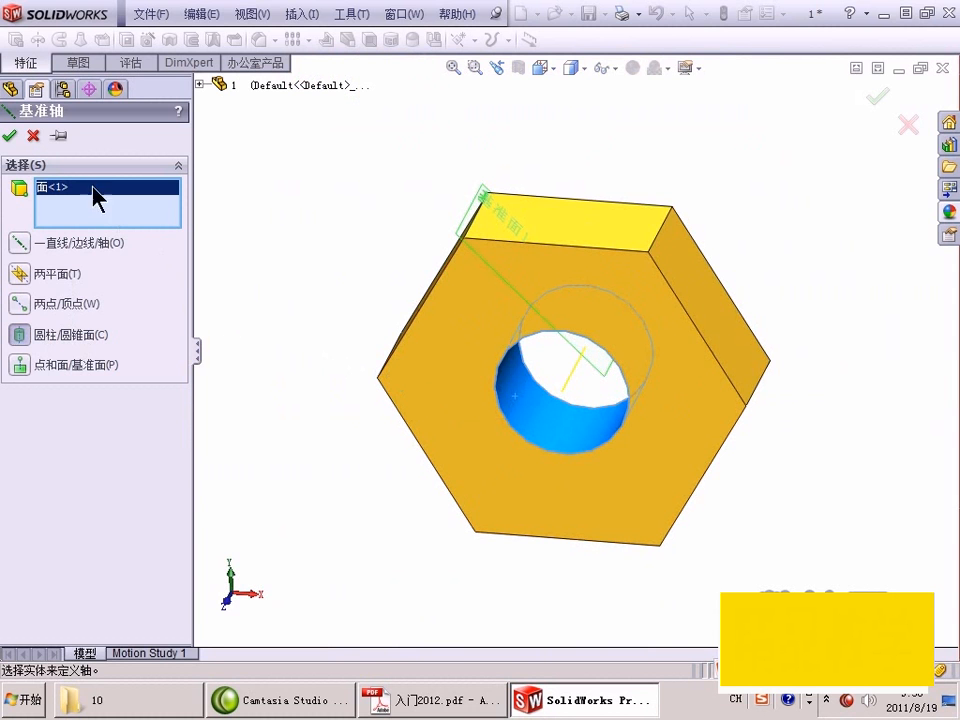
pyautogui.click(10, 137)
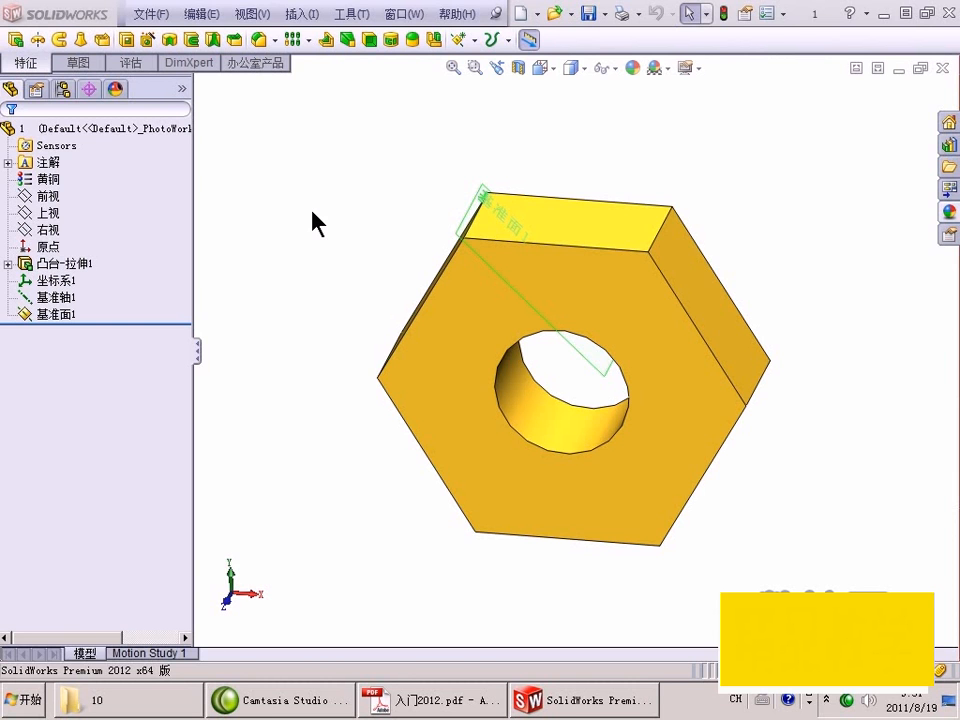
# Start a new reference plane (基准面) with the nut's front hexagonal face as its first reference.
pyautogui.click(621, 229)
pyautogui.click(690, 303)
pyautogui.click(604, 340)
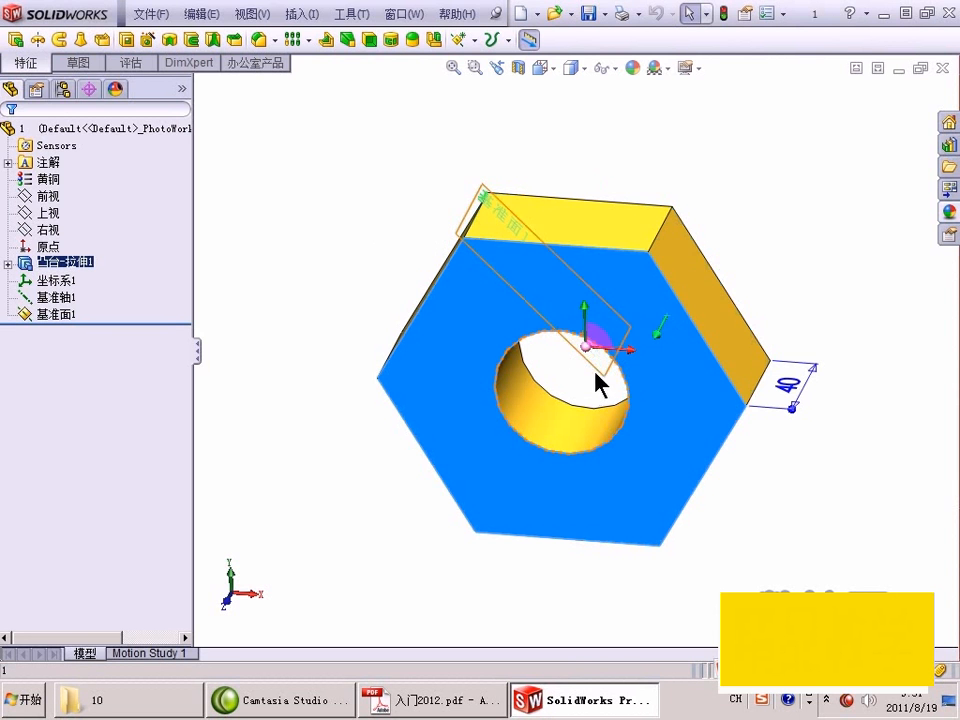
pyautogui.moveTo(570, 392); pyautogui.dragTo(639, 306, button='middle')
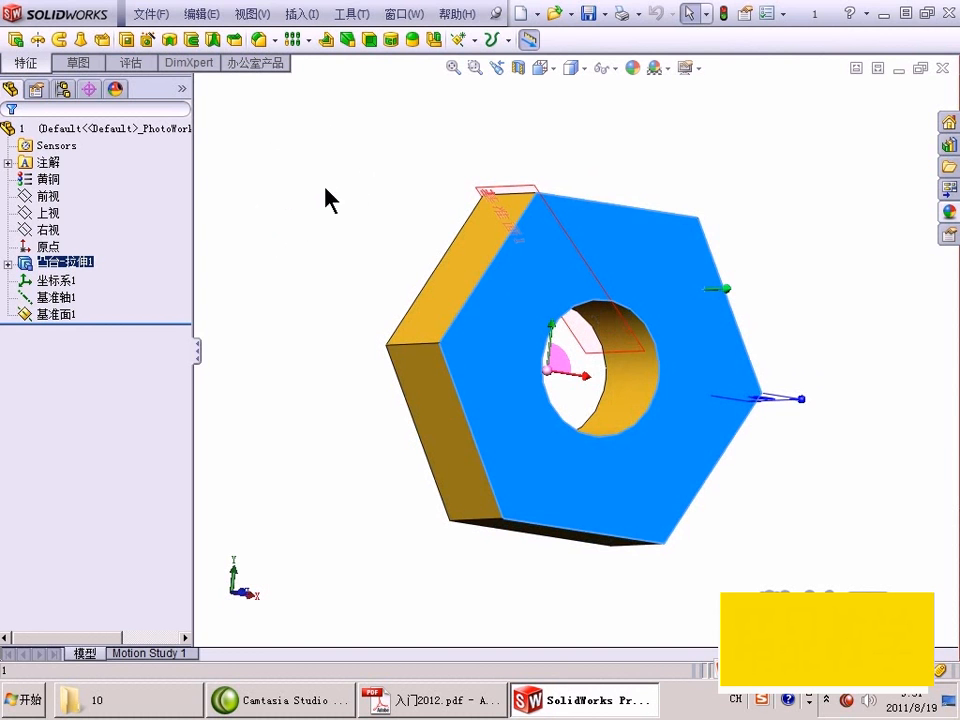
pyautogui.moveTo(305, 170); pyautogui.dragTo(266, 210, button='middle')
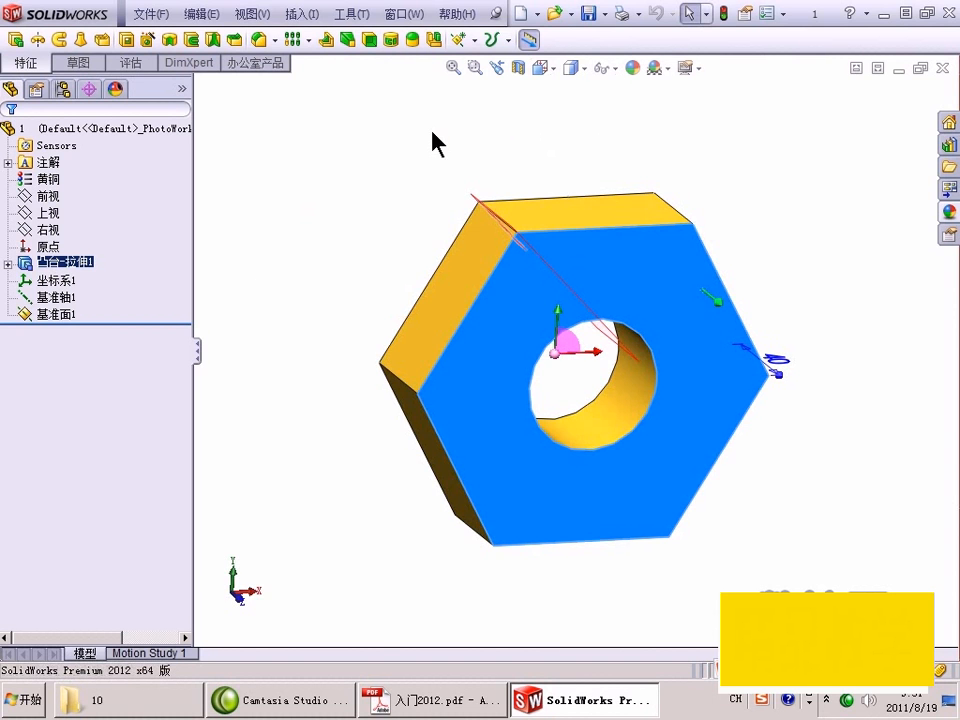
pyautogui.click(314, 22)
pyautogui.moveTo(368, 217)
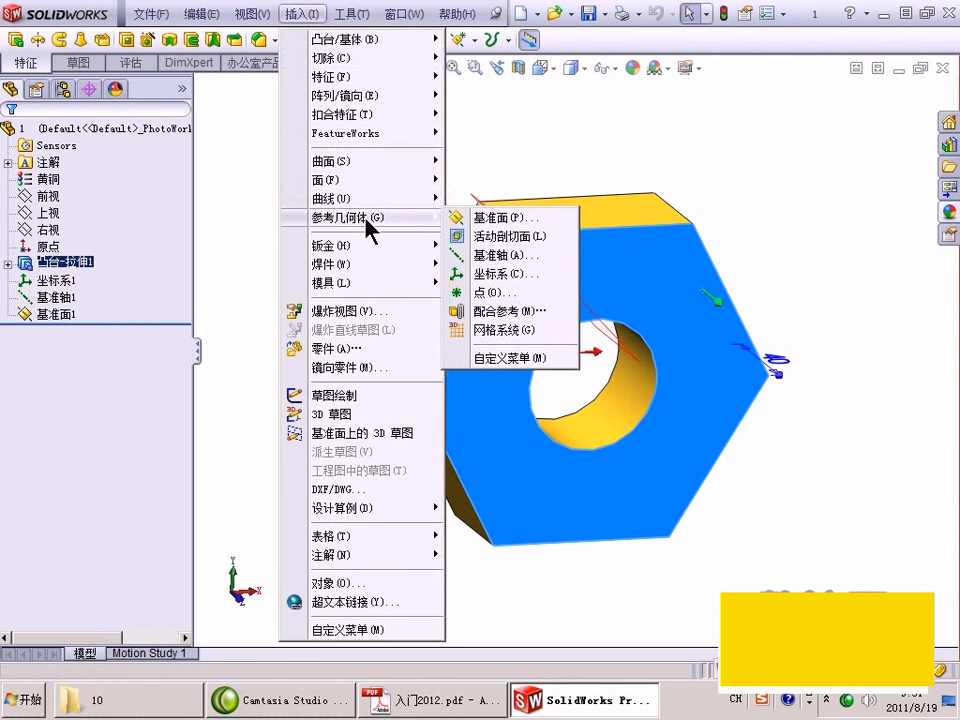
pyautogui.click(516, 218)
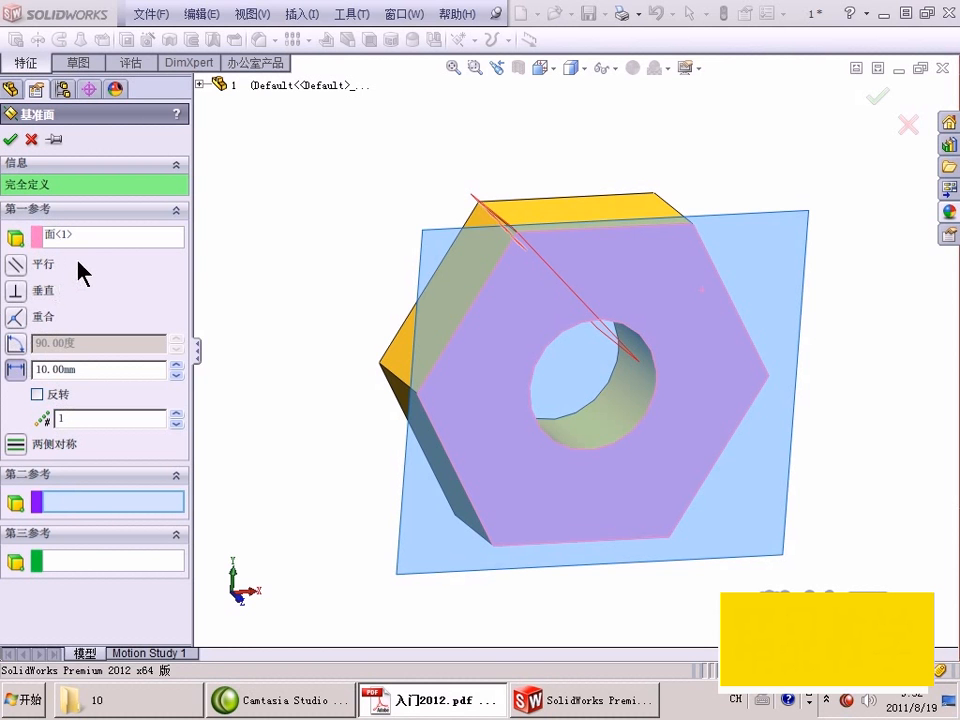
# Set the new plane's first-reference constraint to parallel (平行) and examine the preview from several angles.
pyautogui.moveTo(345, 328); pyautogui.dragTo(499, 321, button='middle')
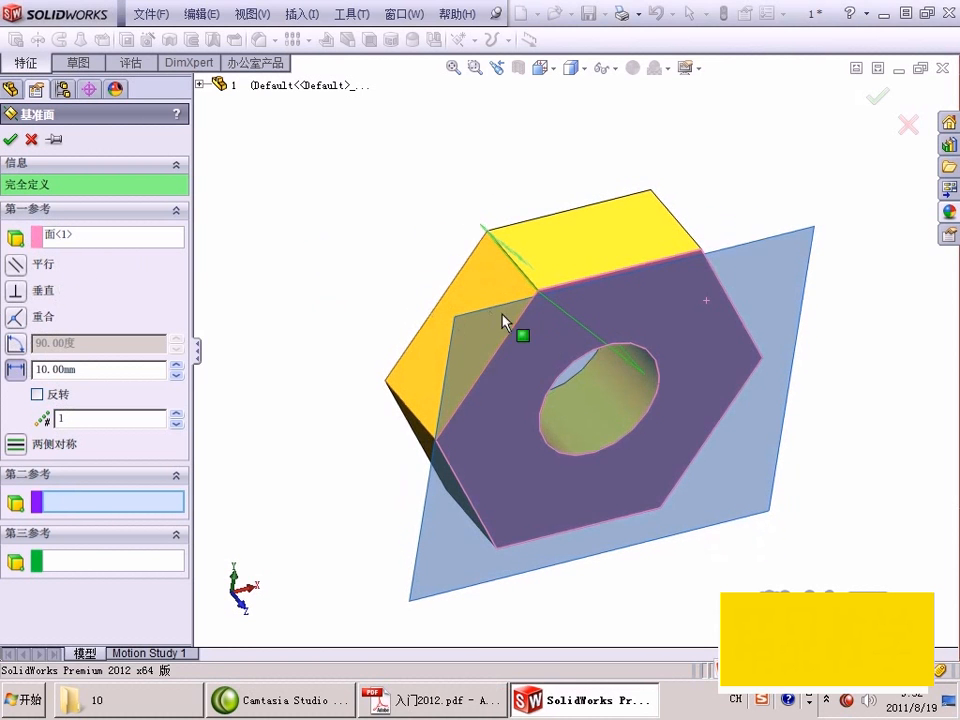
pyautogui.click(16, 263)
pyautogui.moveTo(306, 284); pyautogui.dragTo(381, 300, button='middle')
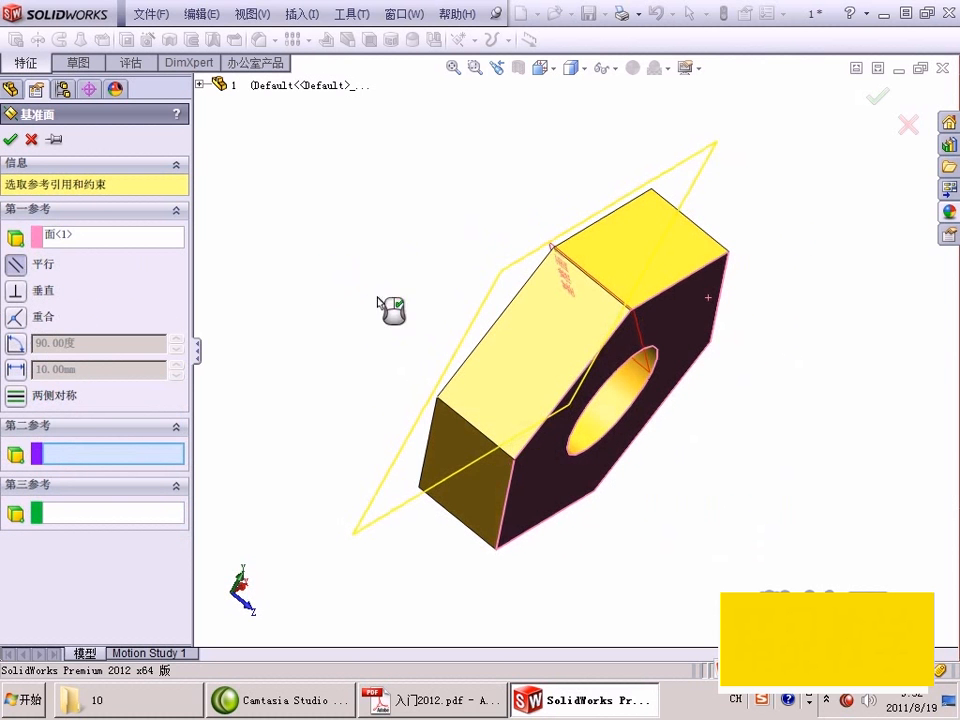
pyautogui.moveTo(472, 338); pyautogui.dragTo(398, 336, button='middle')
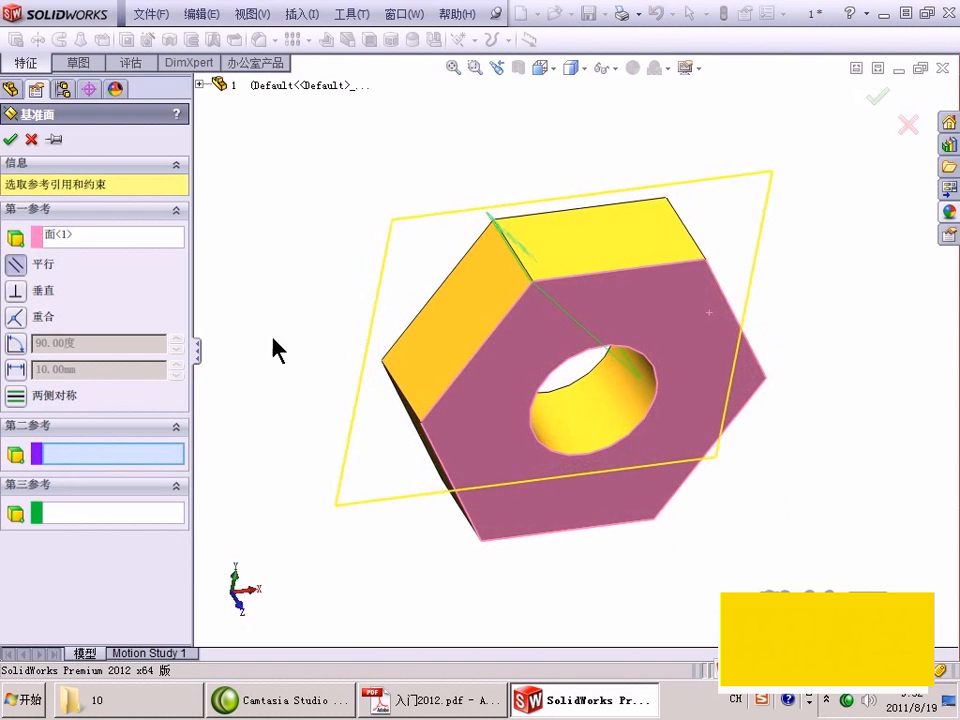